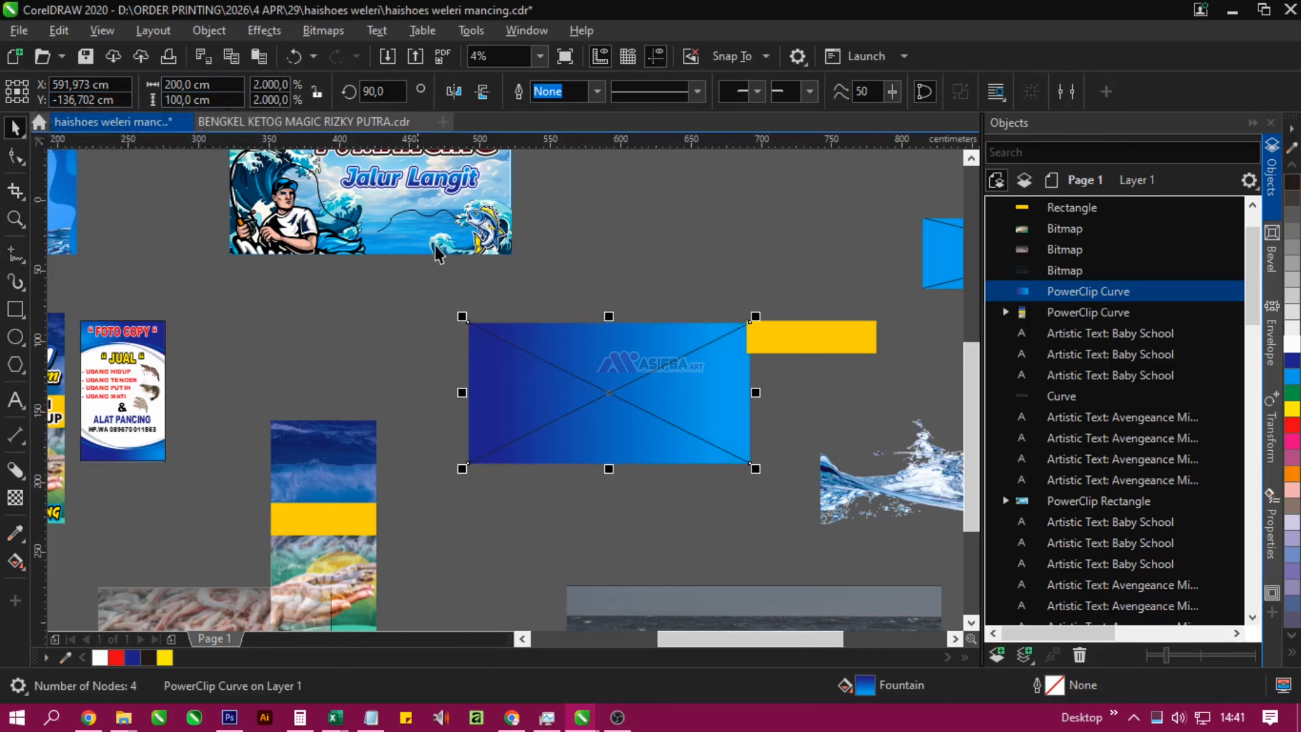
- Move the empty blue gradient frame directly beneath the P. Mancing banner and align it horizontally with that banner
left_click_drag(576, 382, 320, 335)
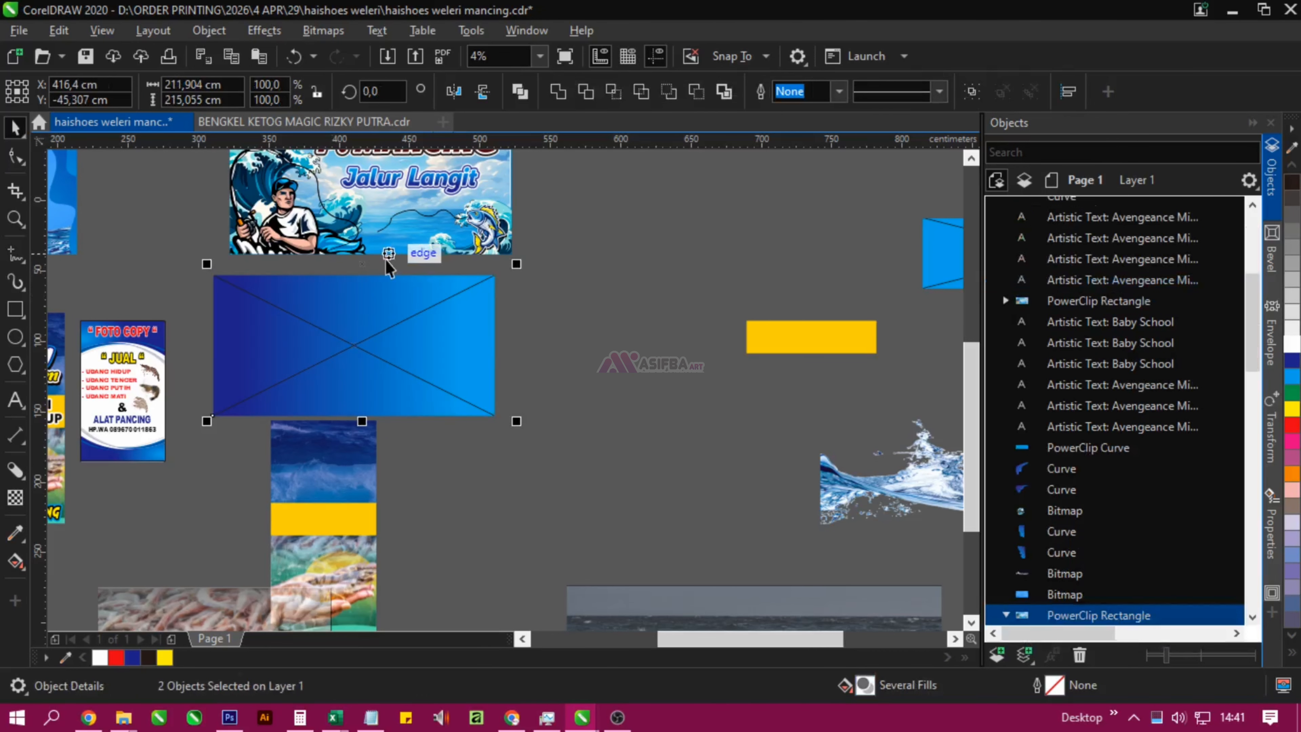
left_click(442, 488)
scroll(291, 370, "down", 3)
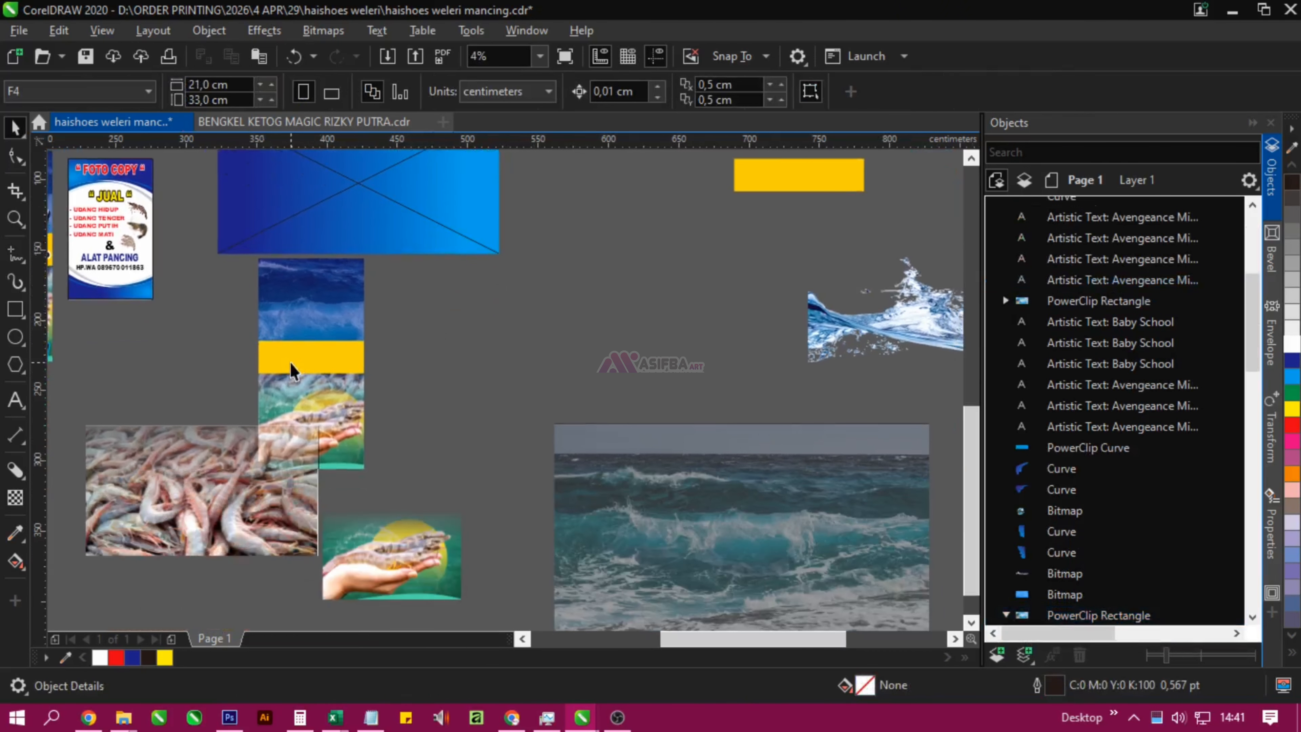
- PowerClip the ocean wave photo inside the blue gradient frame beneath the P. Mancing banner
left_click(703, 505)
scroll(700, 497, "down", 2)
right_click(700, 498)
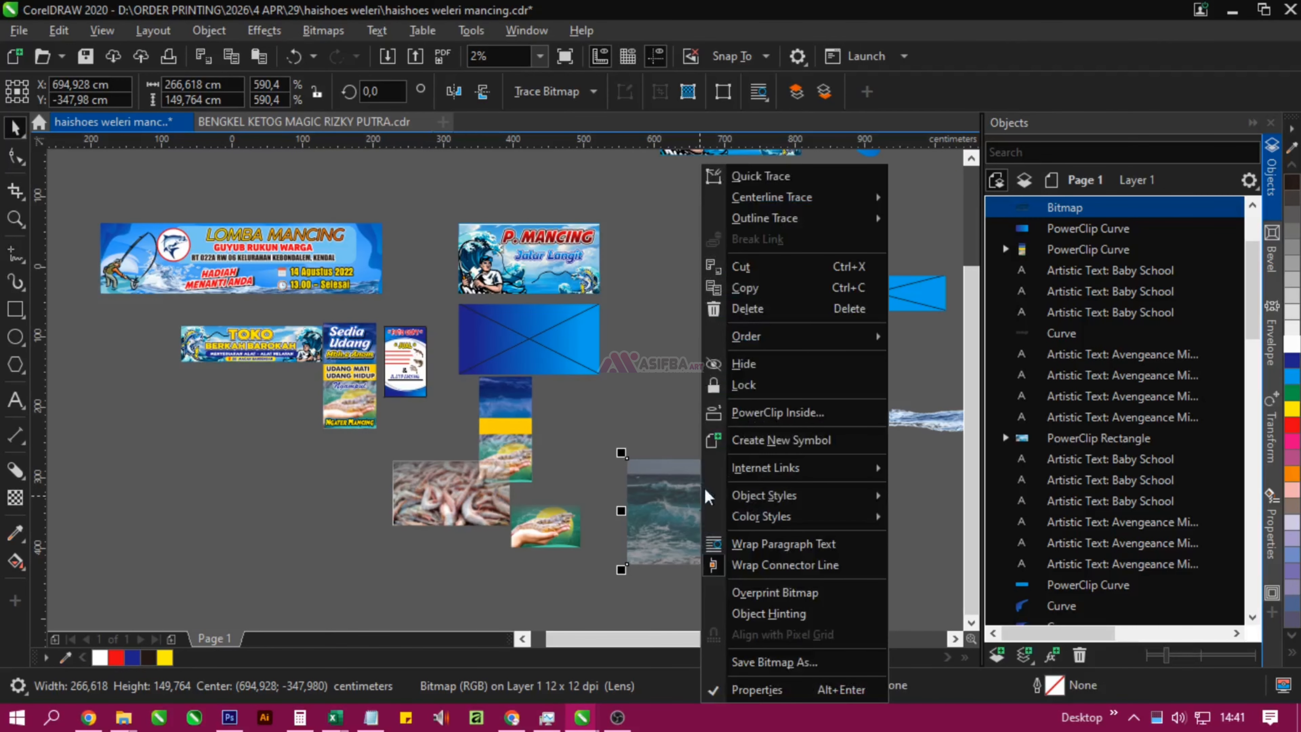
left_click(753, 410)
left_click(537, 358)
scroll(554, 326, "up", 2)
left_click(615, 474)
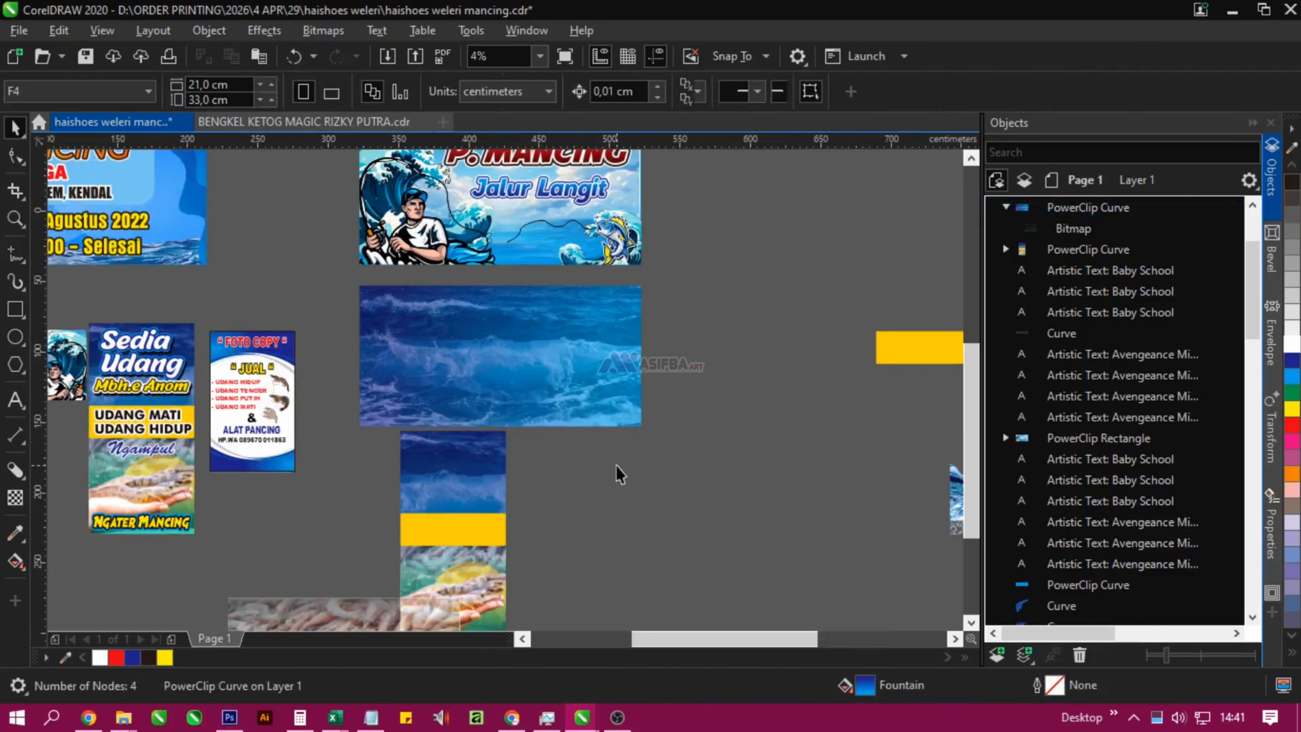
- Move the tall blue and yellow shrimp background panel into the empty area away from the new banner
scroll(415, 358, "down", 3)
left_click_drag(415, 358, 737, 418)
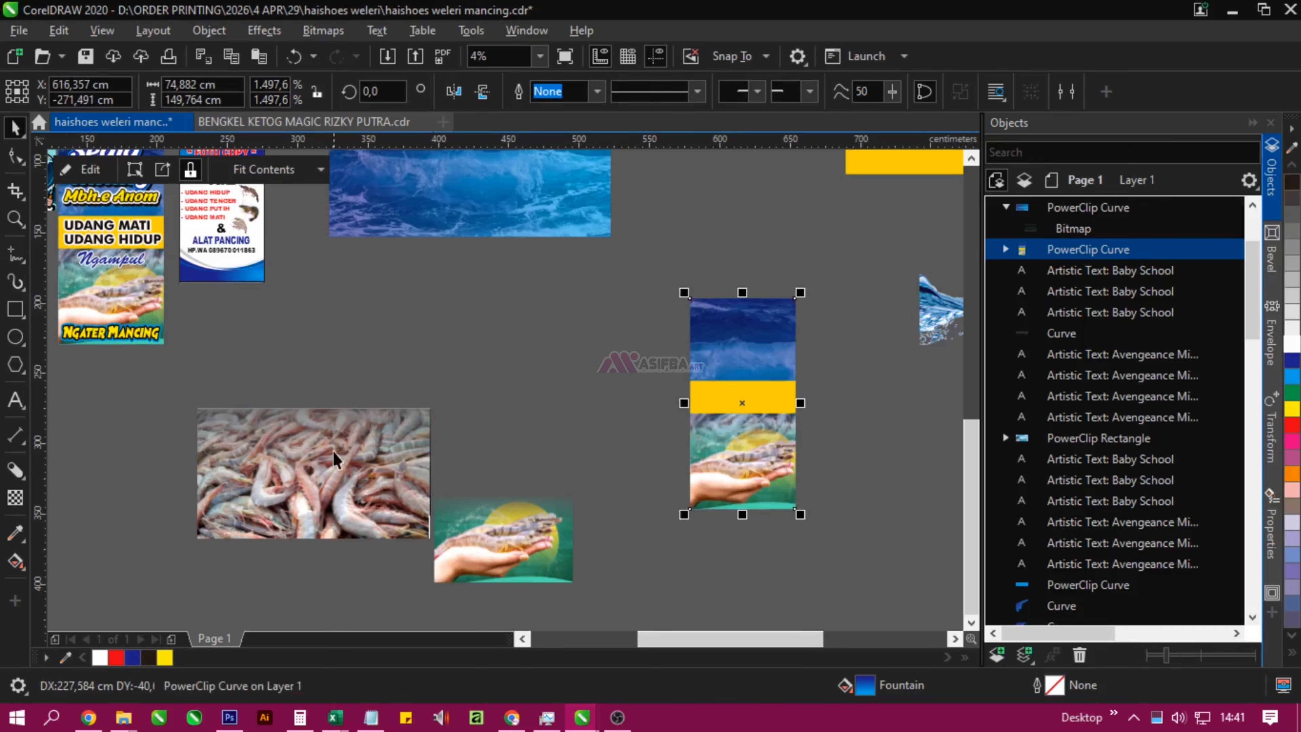
scroll(368, 456, "up", 2)
scroll(368, 456, "up", 3)
scroll(430, 454, "down", 2)
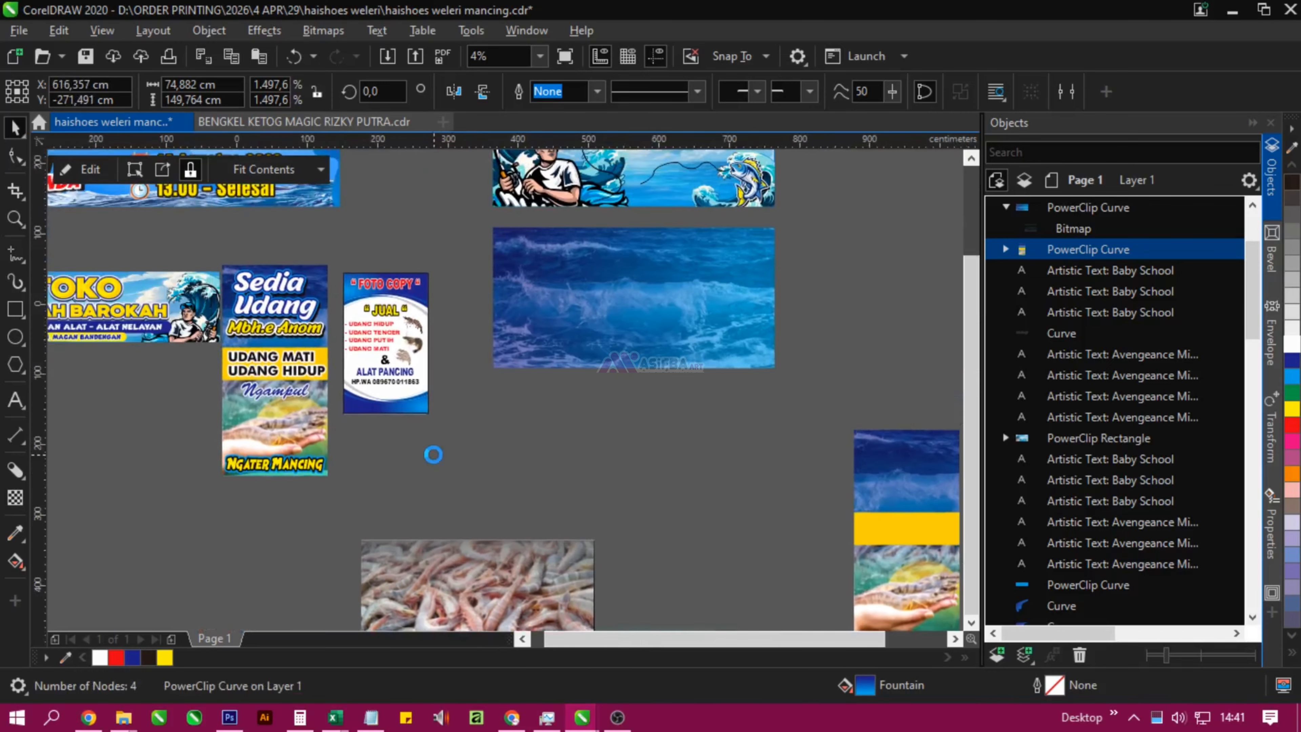
- Duplicate the layered P. MANCING and Jalur Langit texts onto the wave background and center them horizontally on it
left_click_drag(574, 407, 316, 484)
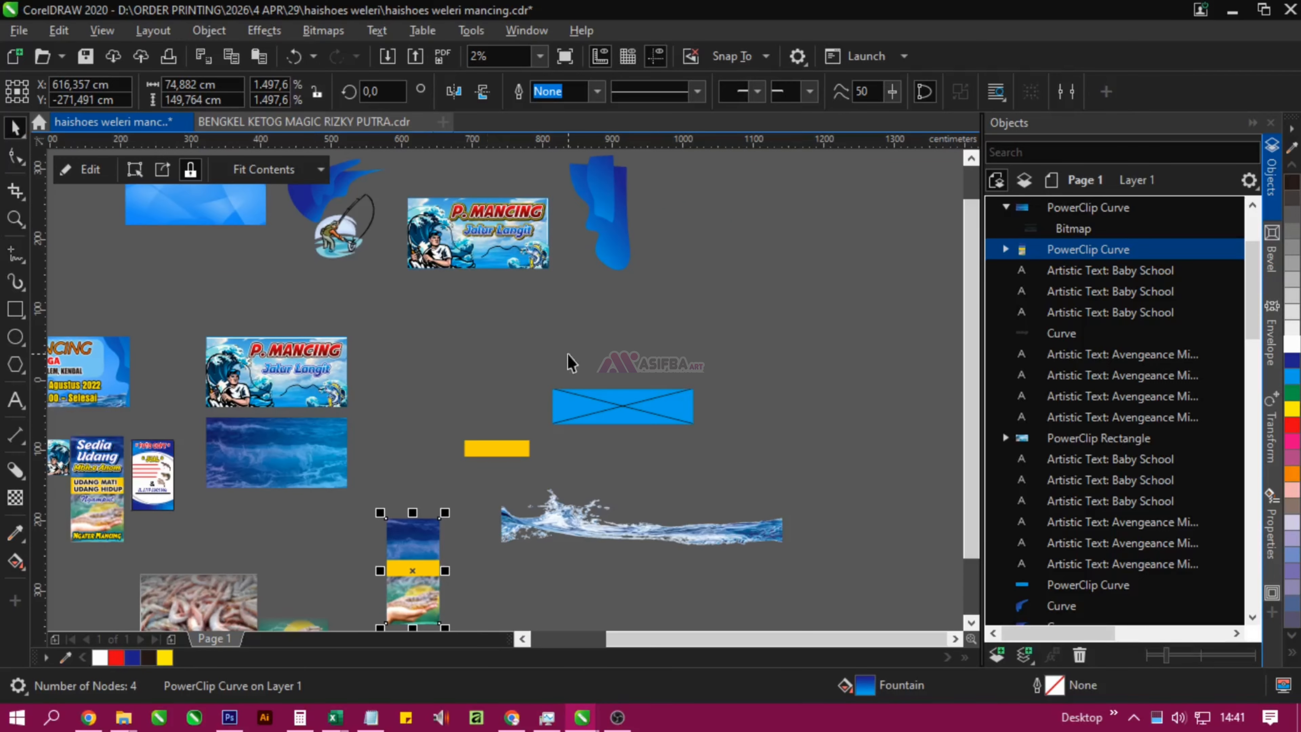
scroll(306, 530, "up", 1)
left_click_drag(306, 531, 415, 533)
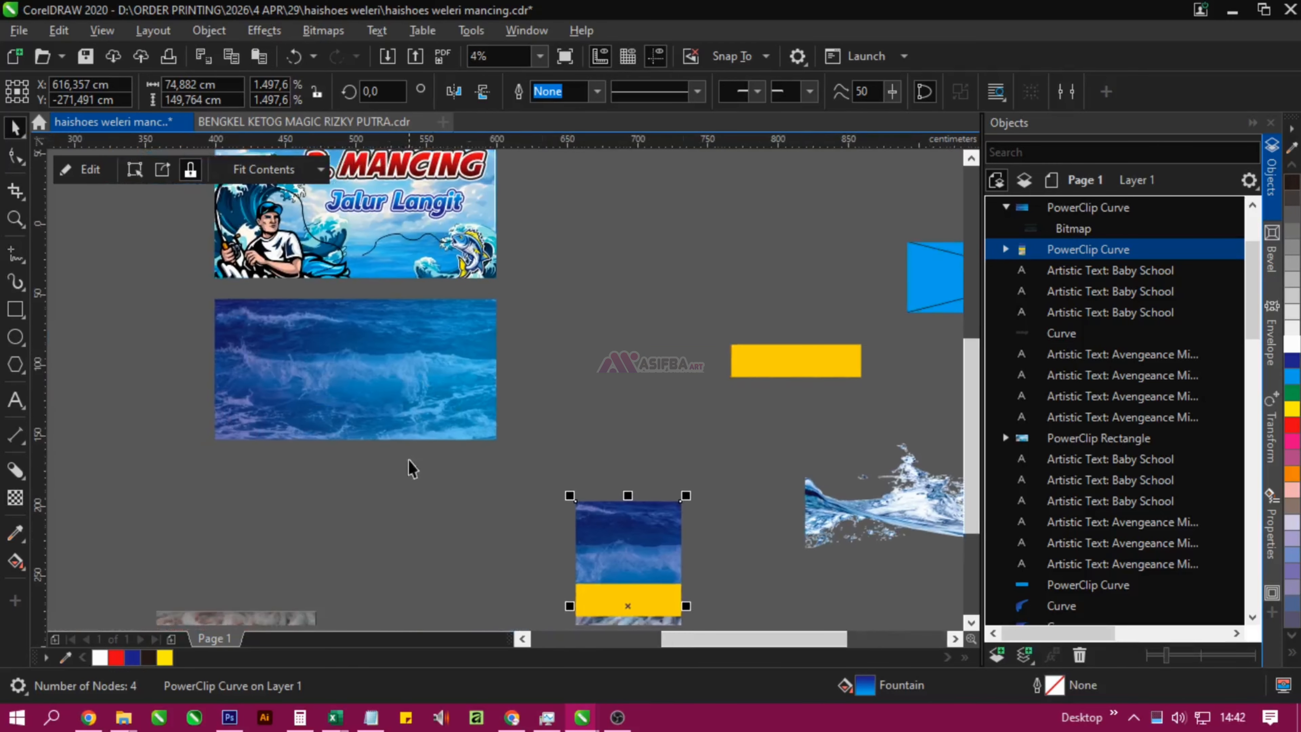
left_click_drag(417, 429, 430, 484)
left_click_drag(473, 409, 479, 475)
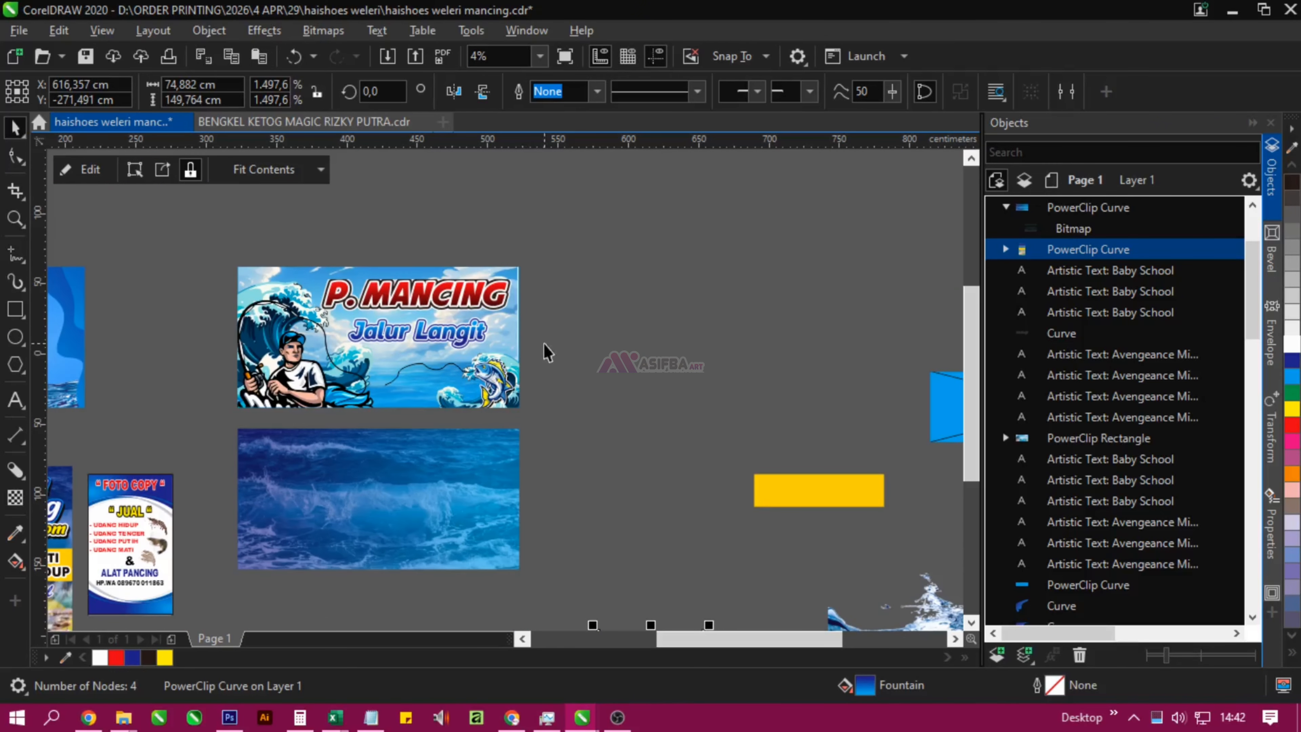
left_click_drag(585, 356, 422, 325)
left_click_drag(276, 245, 275, 244)
left_click_drag(427, 296, 426, 337)
left_click(427, 412, "shift")
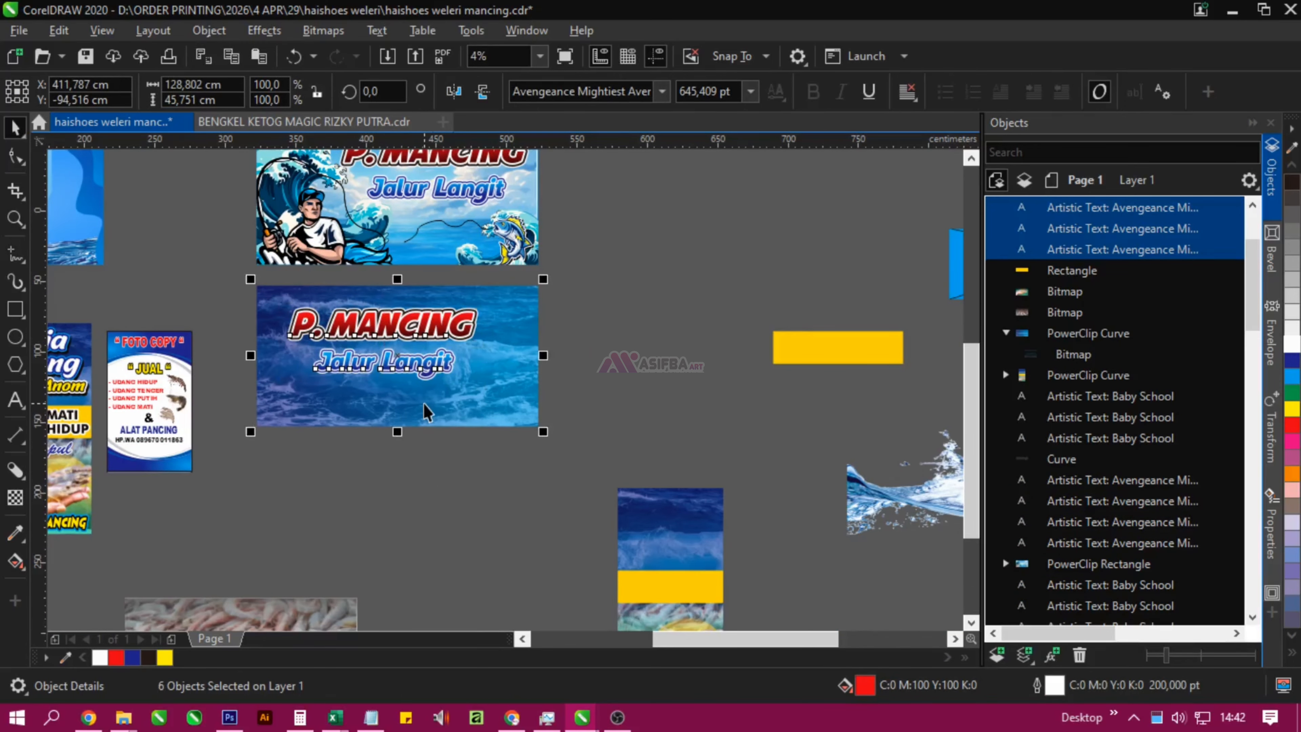
key("c")
left_click(626, 425)
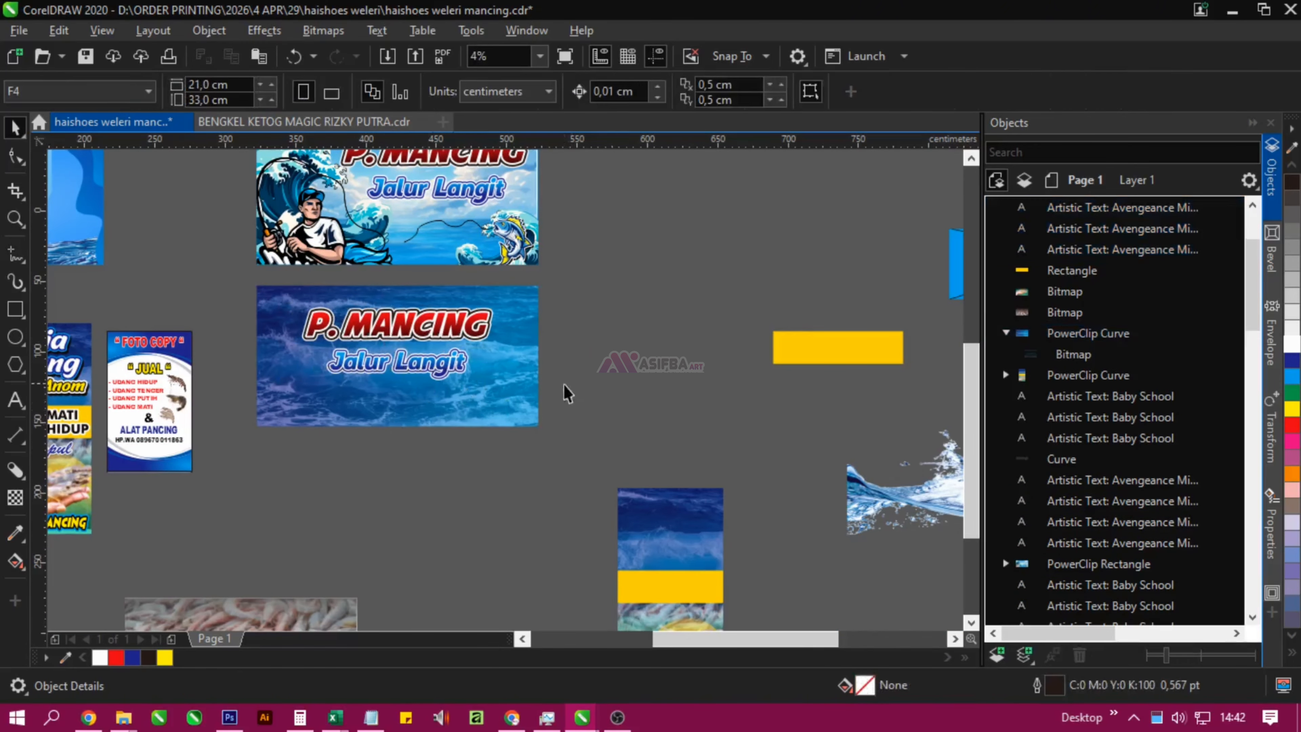
- Take the phrase JUAL UDANG HIDUP from the Notepad brief and replace the copied P. MANCING title's front layer with it
left_click_drag(627, 417, 229, 347)
left_click(593, 338)
key("alt+Tab")
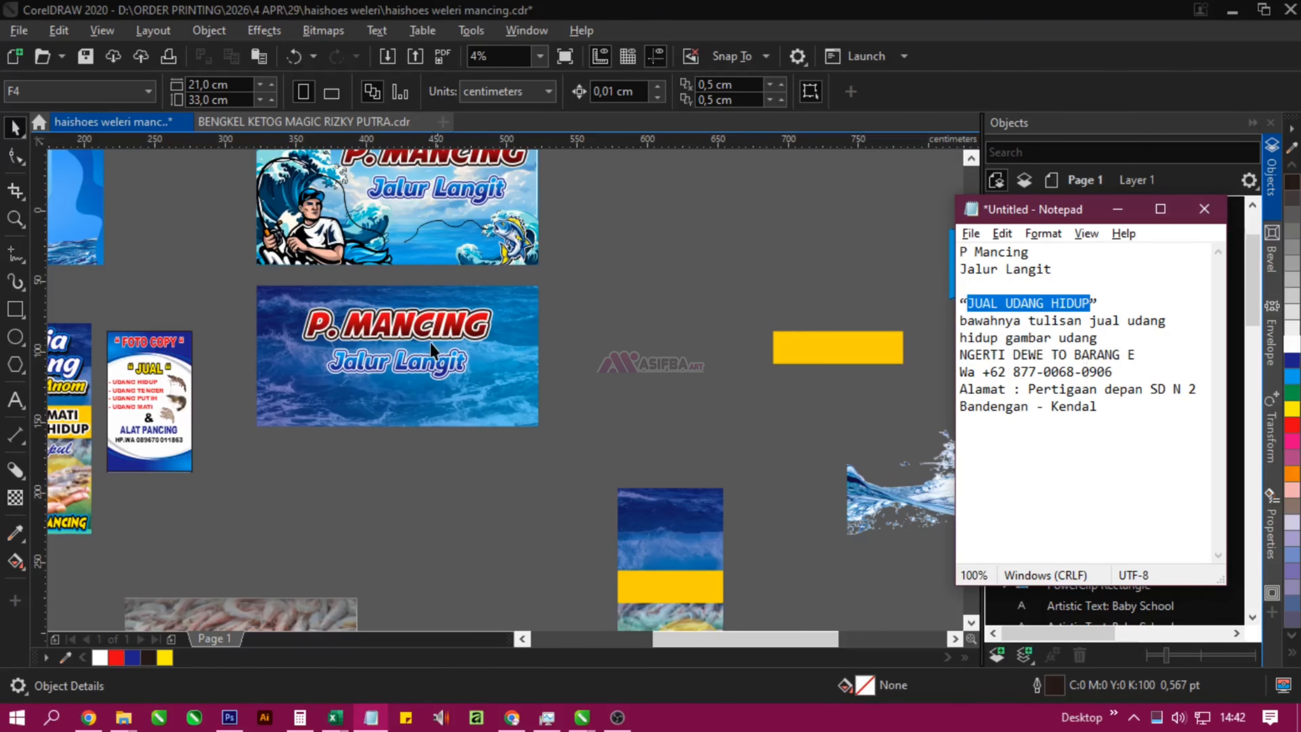
double_click(428, 328)
key("ctrl+a")
type("JUAL UDANG HIDUP")
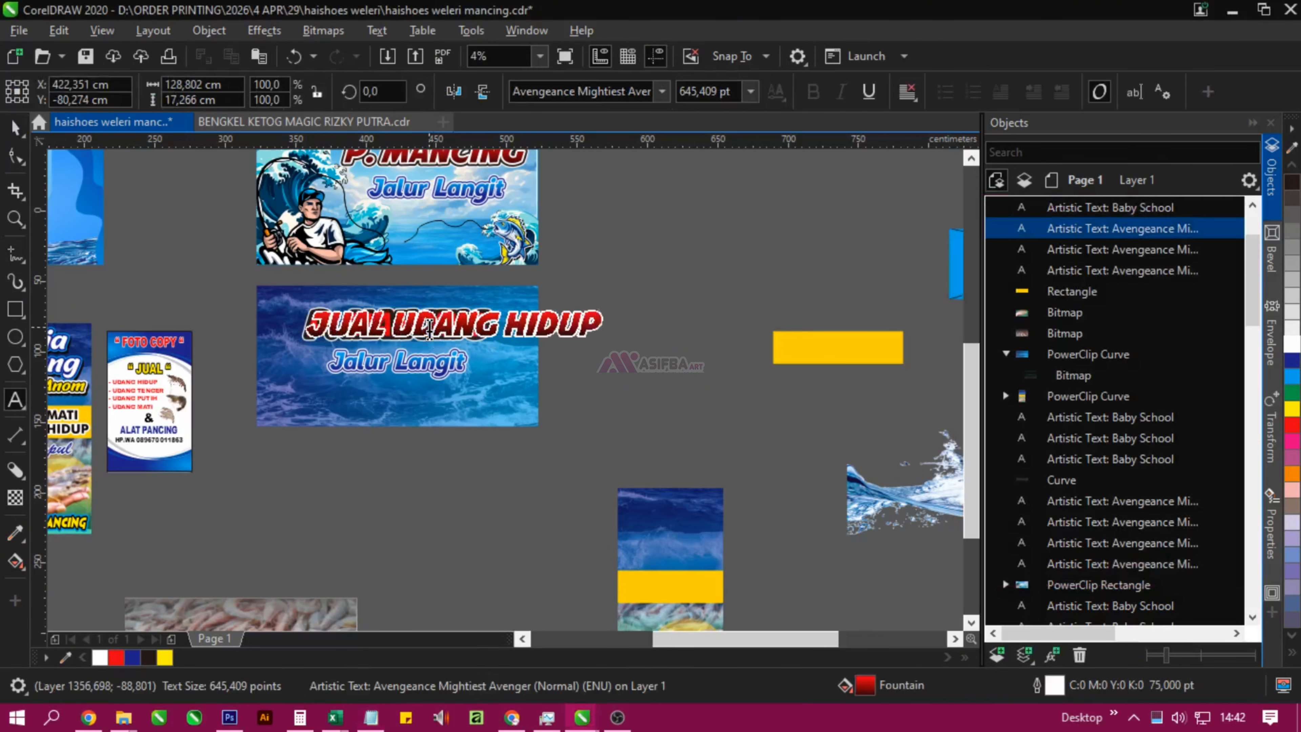
left_click(16, 129)
key("Escape")
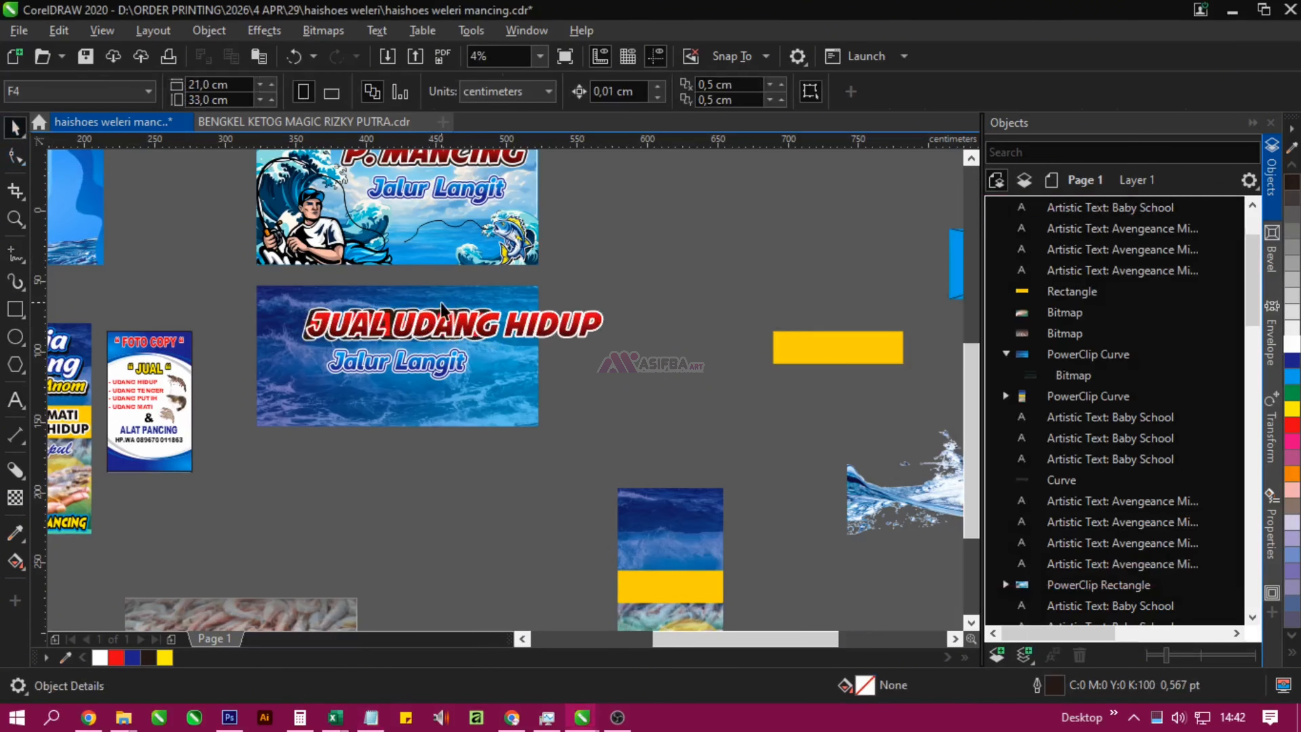
- Replace the text of the two outline layers behind the new title with JUAL UDANG HIDUP
scroll(419, 302, "up", 1)
scroll(420, 302, "up", 2)
double_click(301, 366)
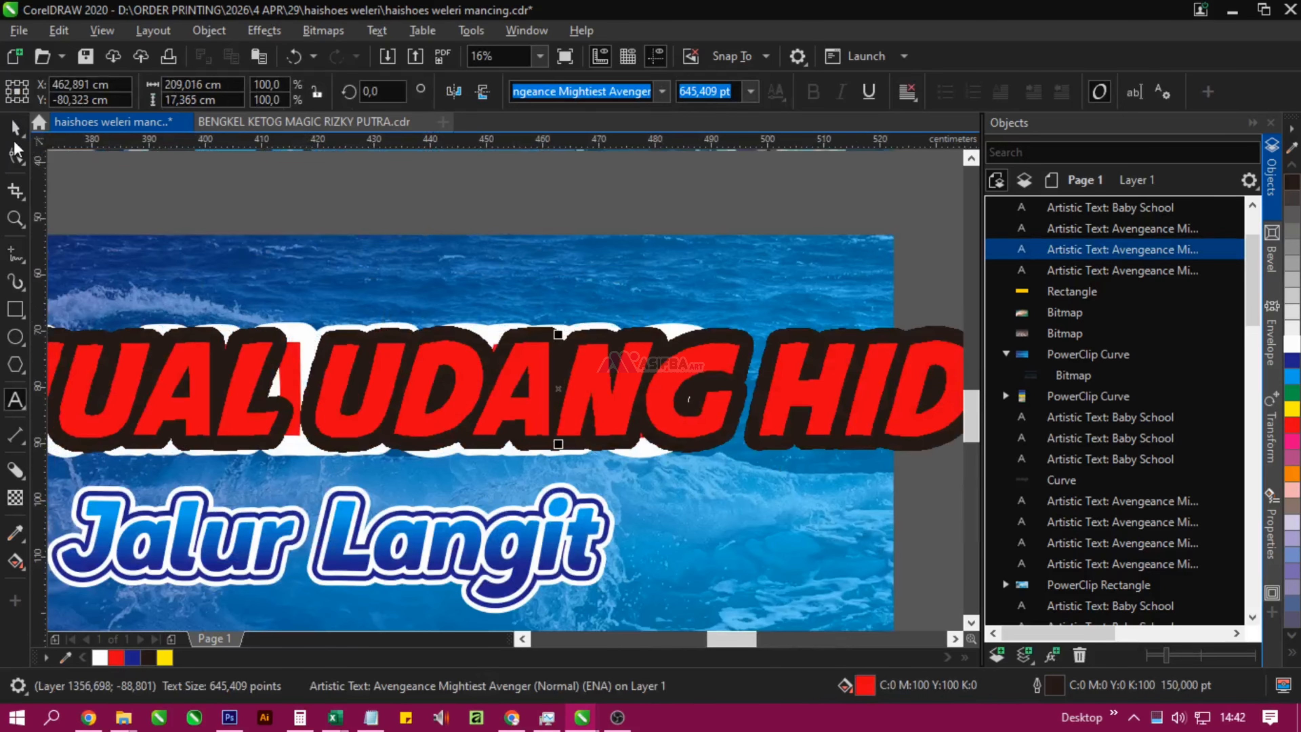
left_click(296, 358)
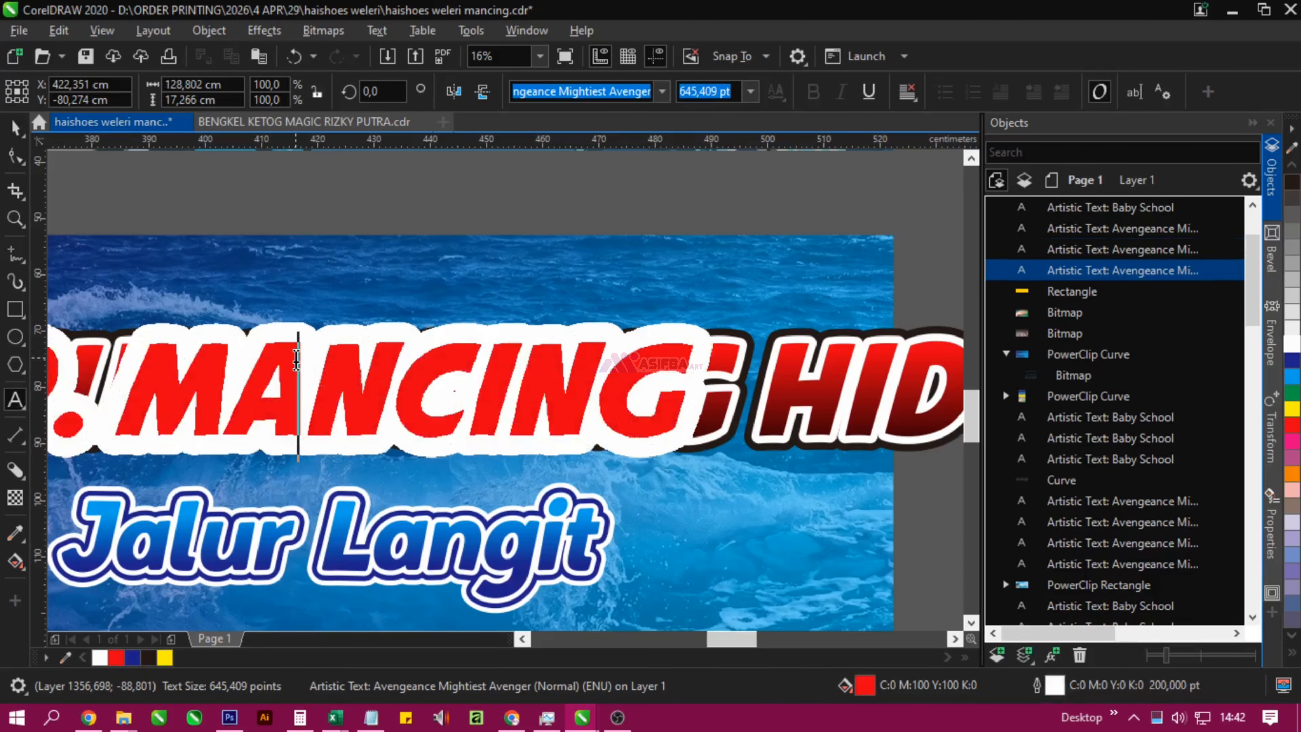
key("ctrl+a")
type("JUAL UDANG HIDUP")
scroll(296, 360, "down", 2)
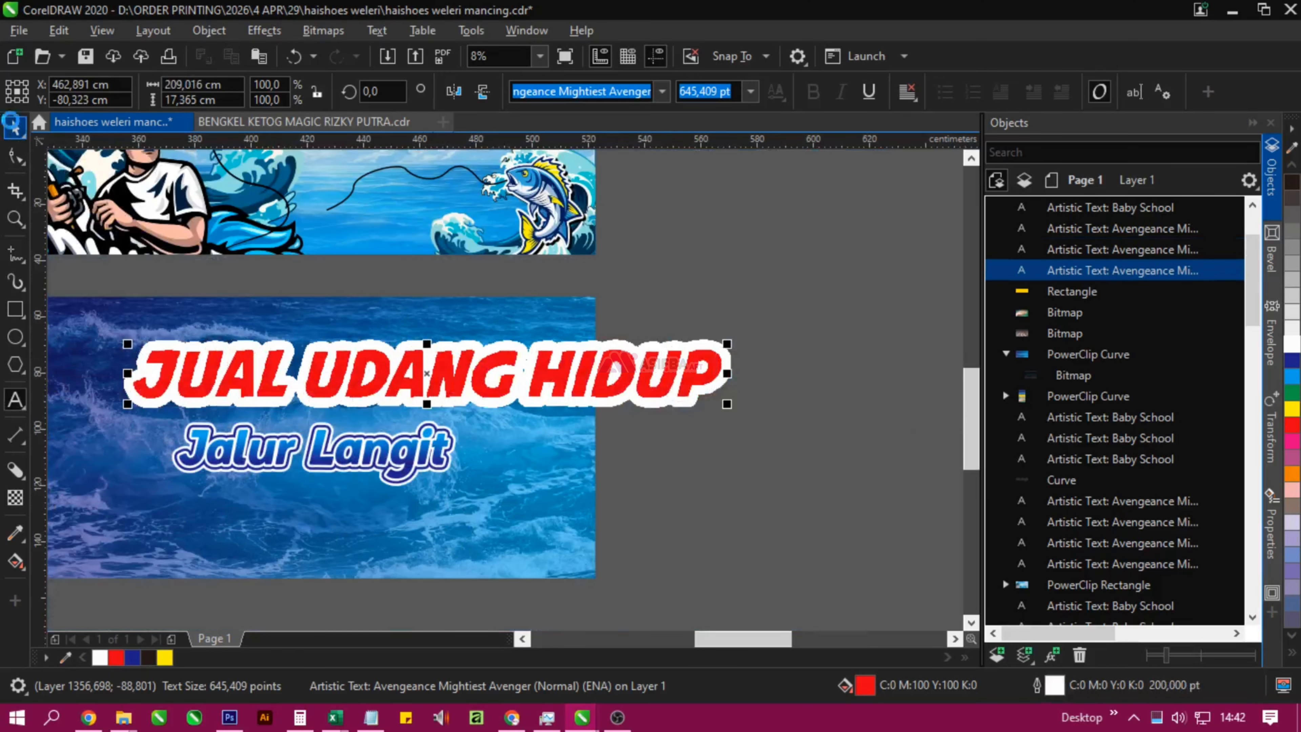
left_click(13, 126)
left_click(882, 397)
- Change the font of all three JUAL UDANG HIDUP layers to Banana Island
left_click_drag(789, 417, 123, 281)
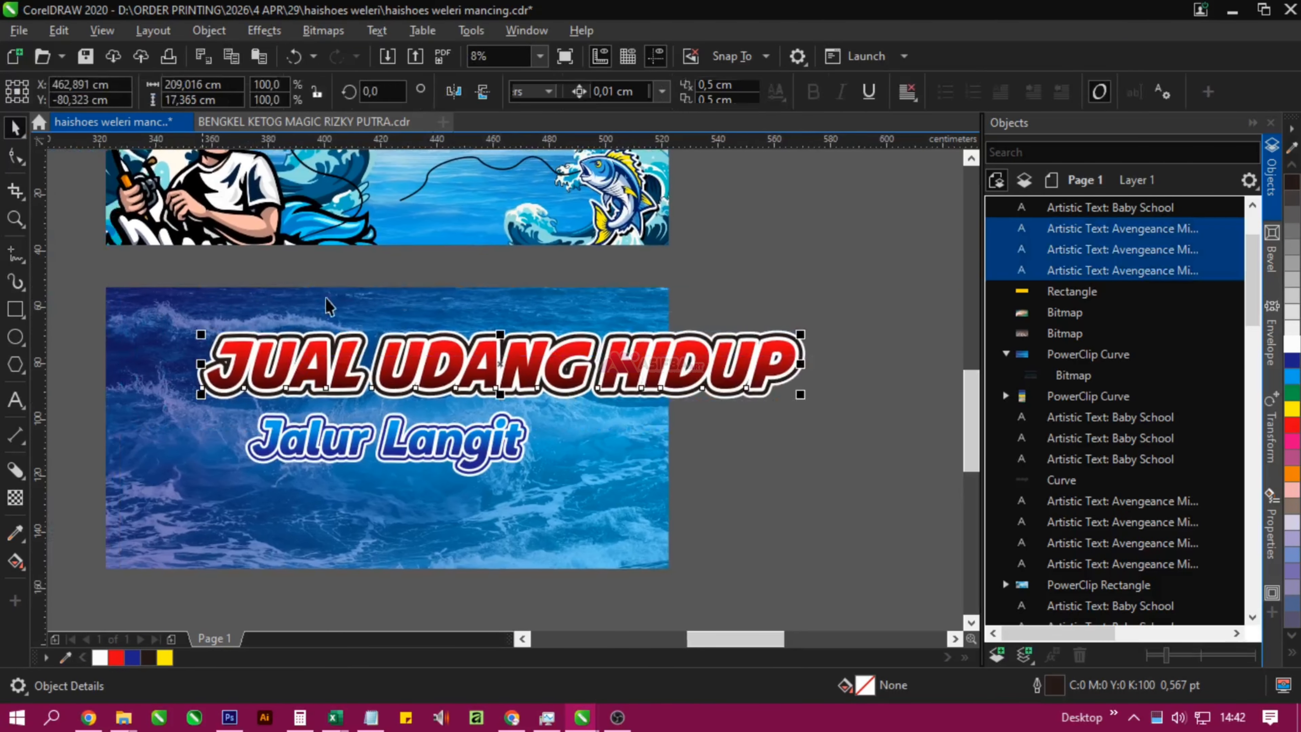
left_click(663, 92)
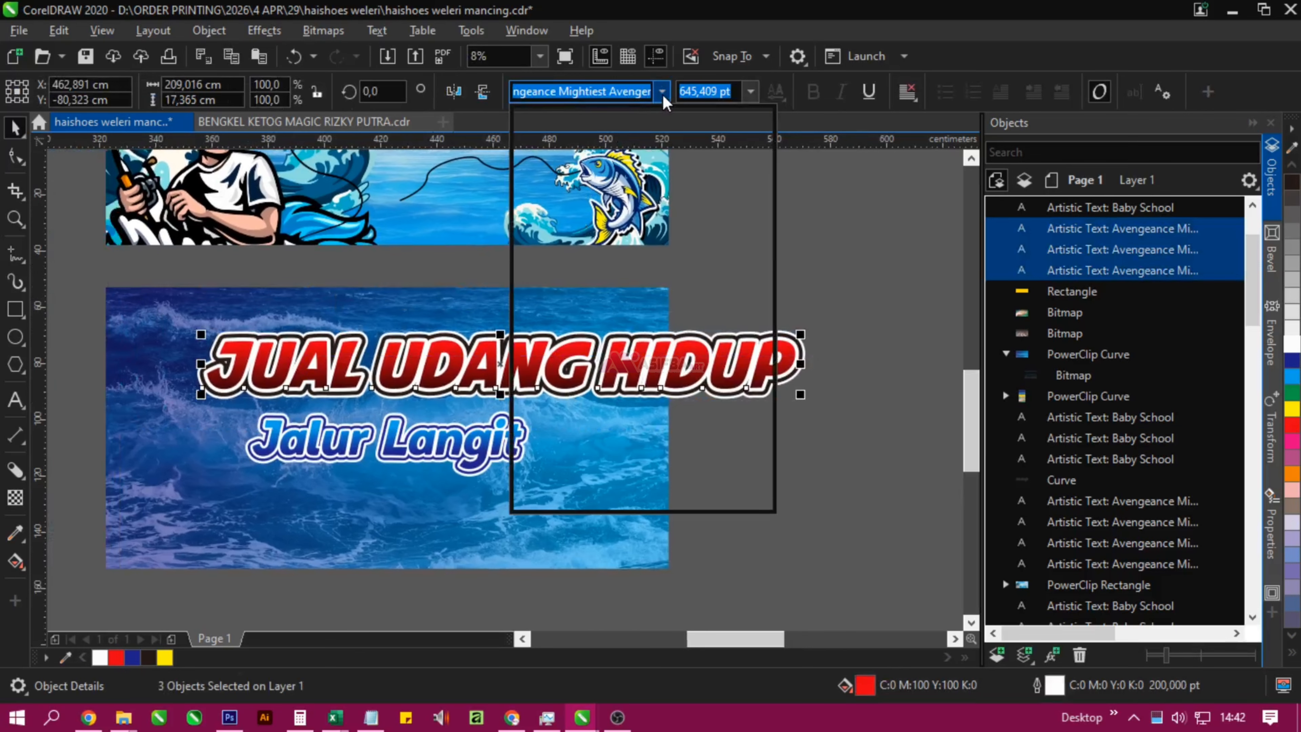
mouse_move(701, 357)
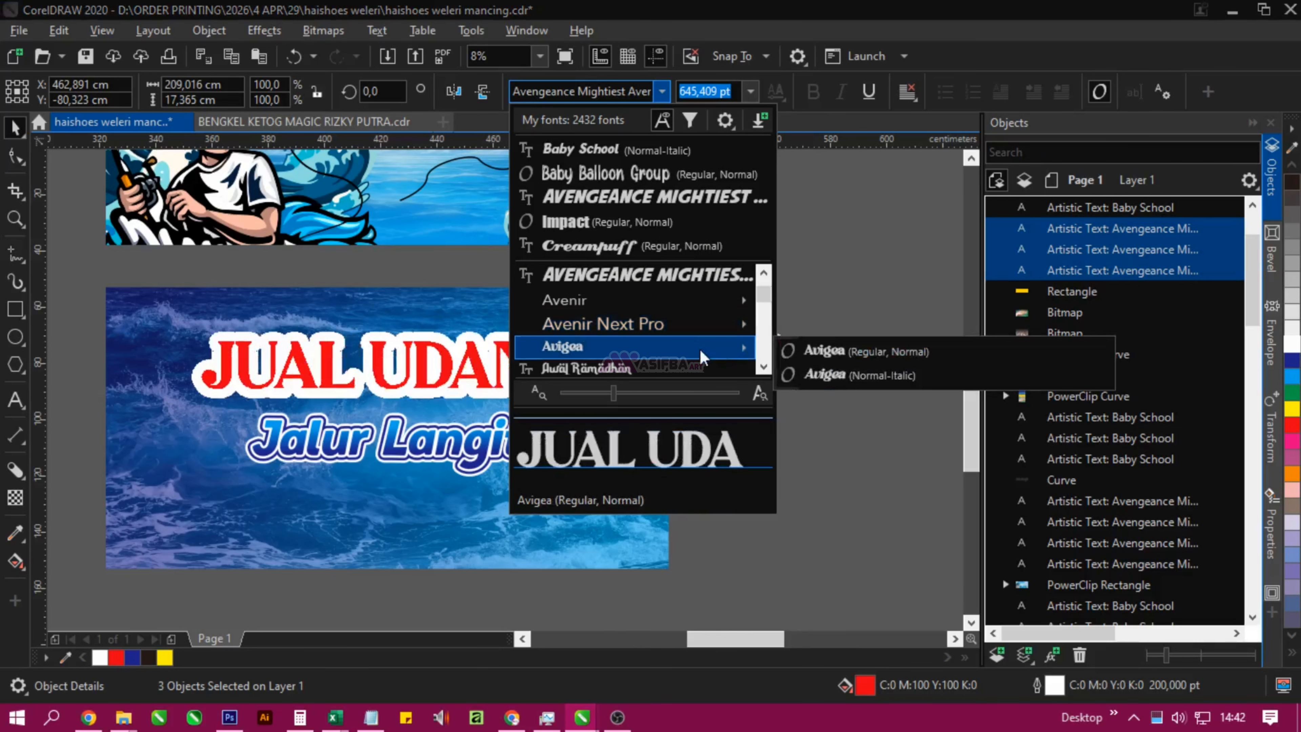
left_click(764, 366)
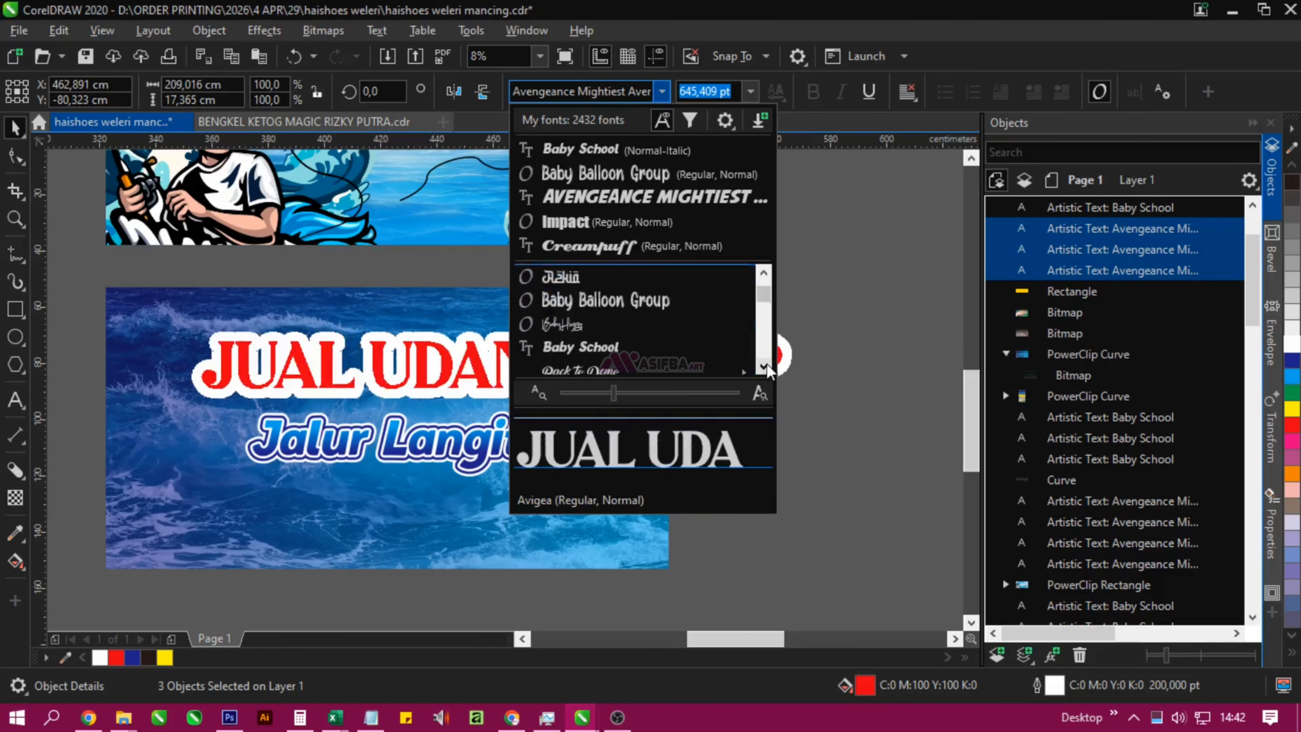
left_click(764, 366)
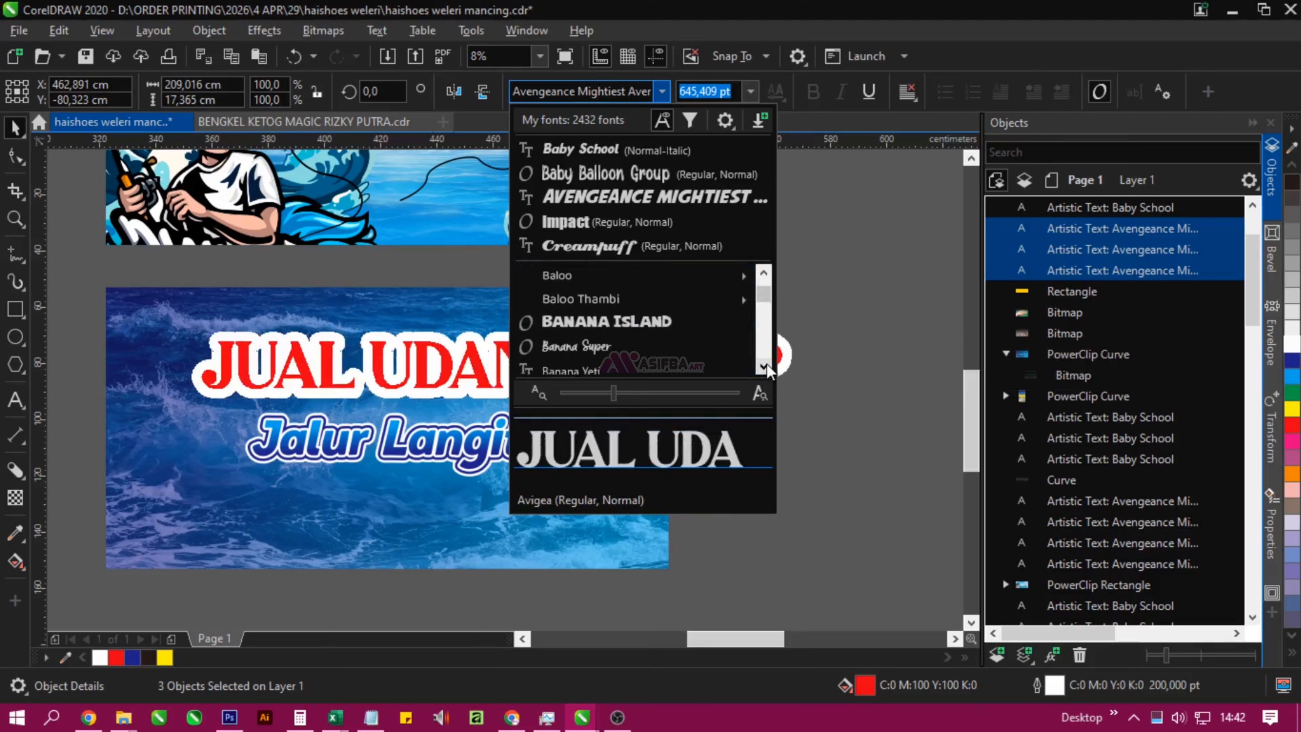
left_click(682, 322)
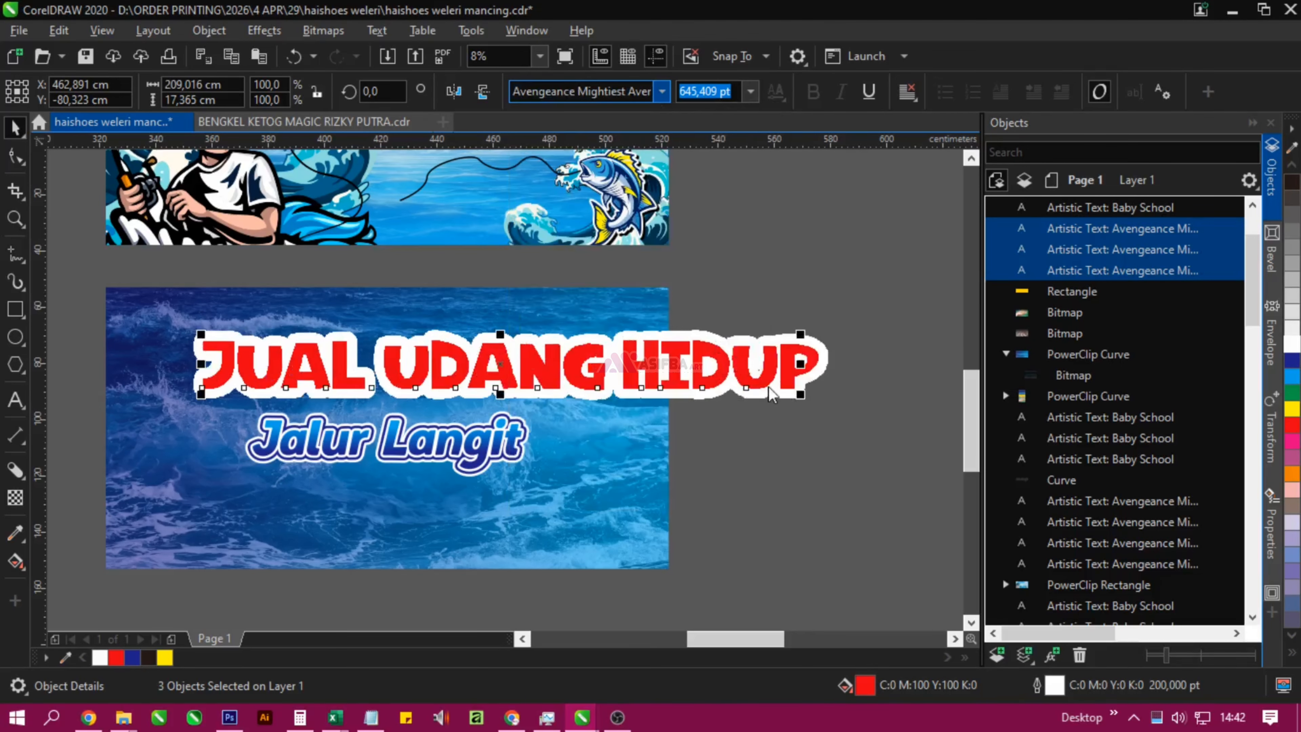
- Scale the layered JUAL UDANG HIDUP title to about 188 cm wide and center it near the wave background's upper edge
left_click_drag(705, 389, 612, 368)
left_click_drag(737, 348, 647, 372)
left_click(600, 423, "shift")
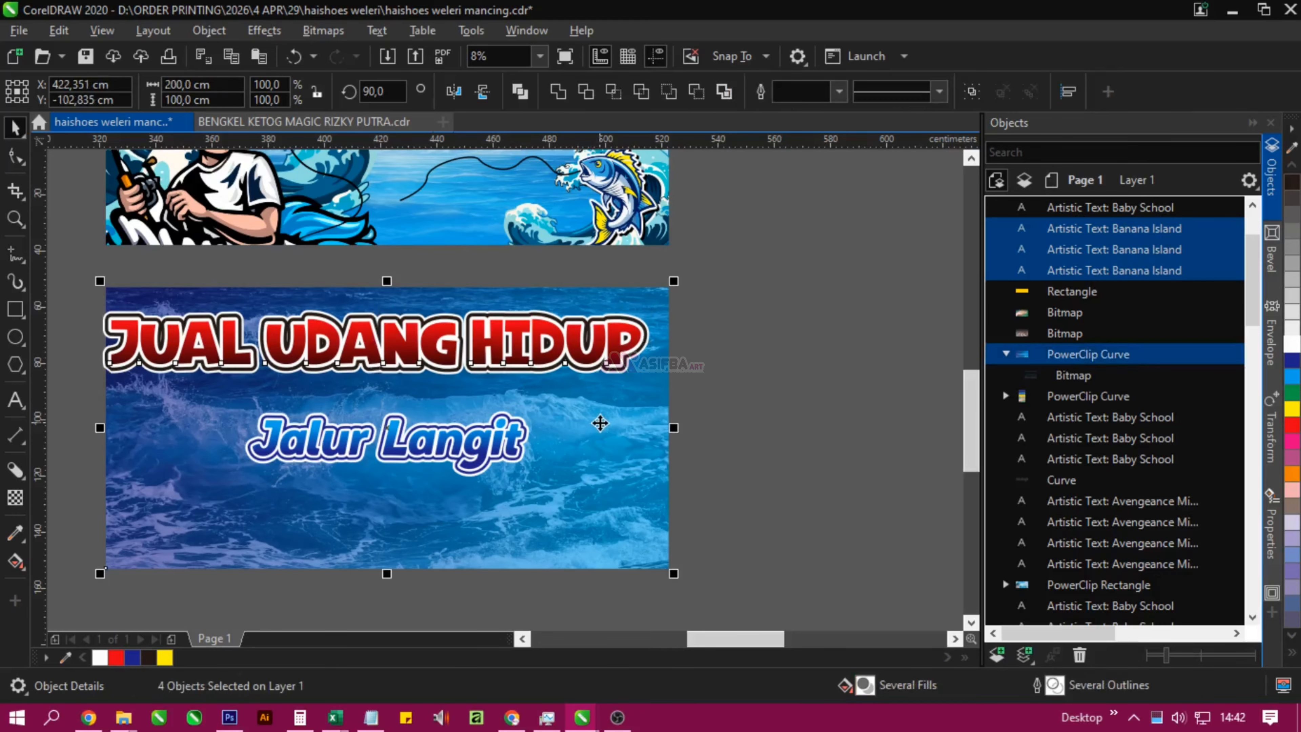
left_click(726, 456)
- Recolor the gradient of the front JUAL UDANG HIDUP layer to run from white down to yellow
left_click(567, 346)
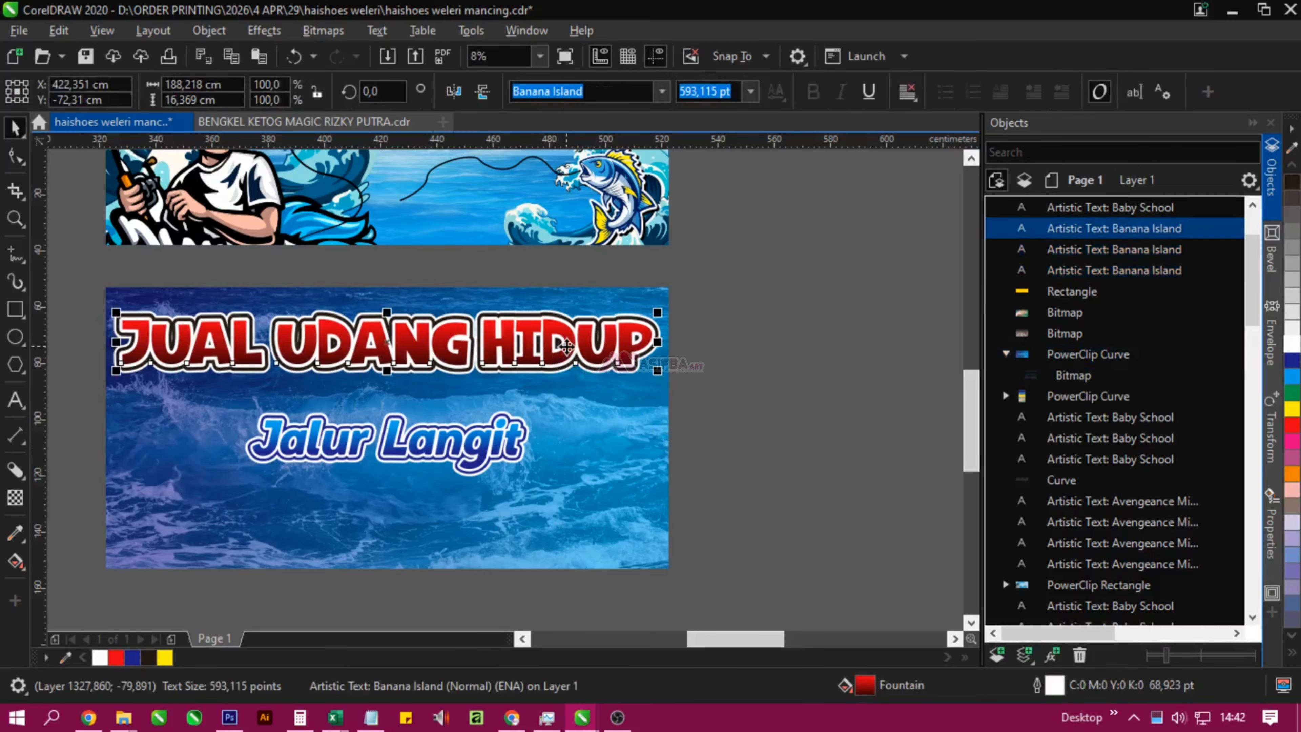
left_click(15, 560)
scroll(495, 320, "up", 2)
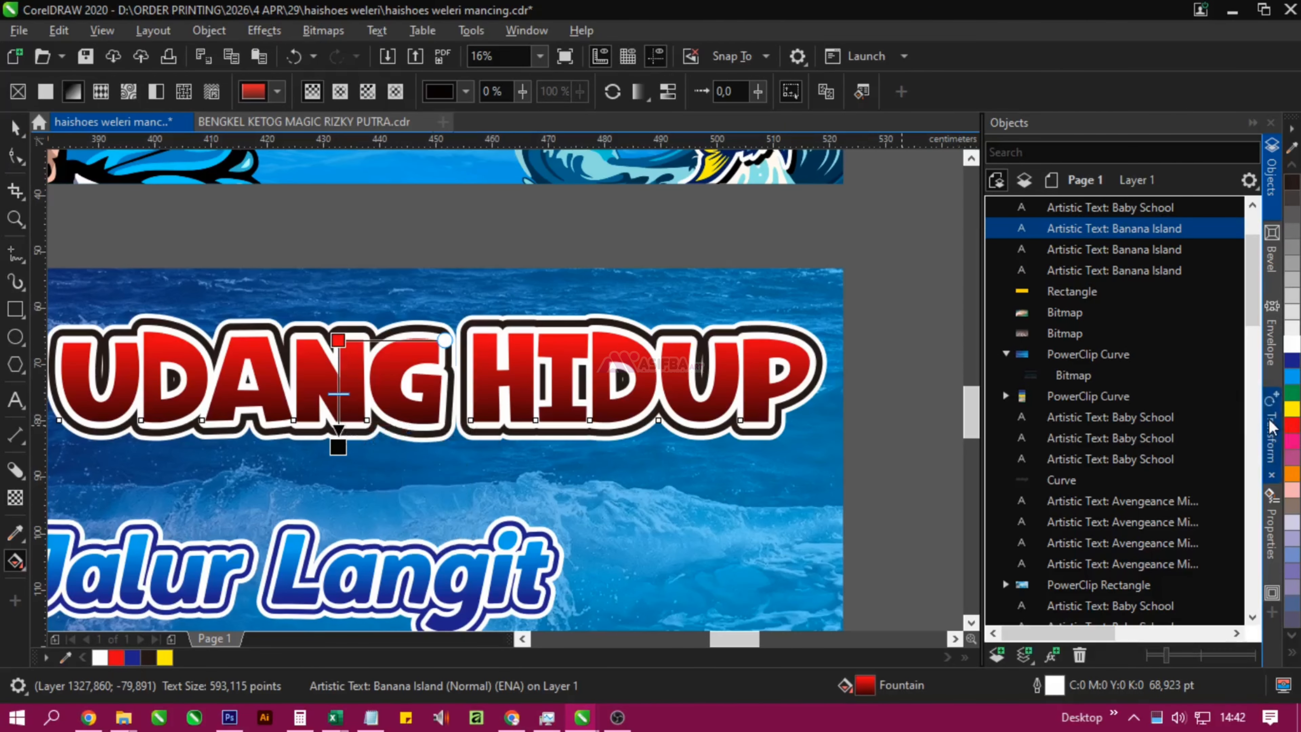
left_click_drag(340, 447, 338, 442)
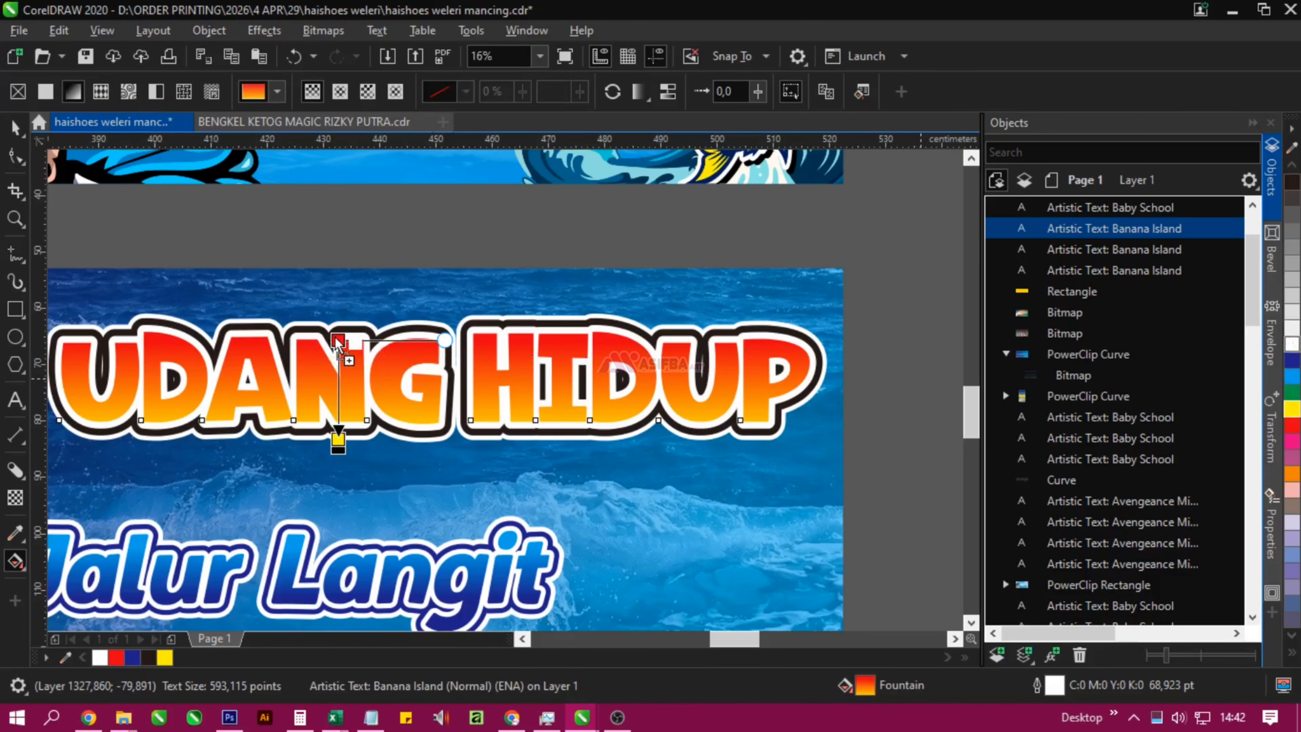
left_click_drag(338, 342, 338, 341)
left_click(14, 129)
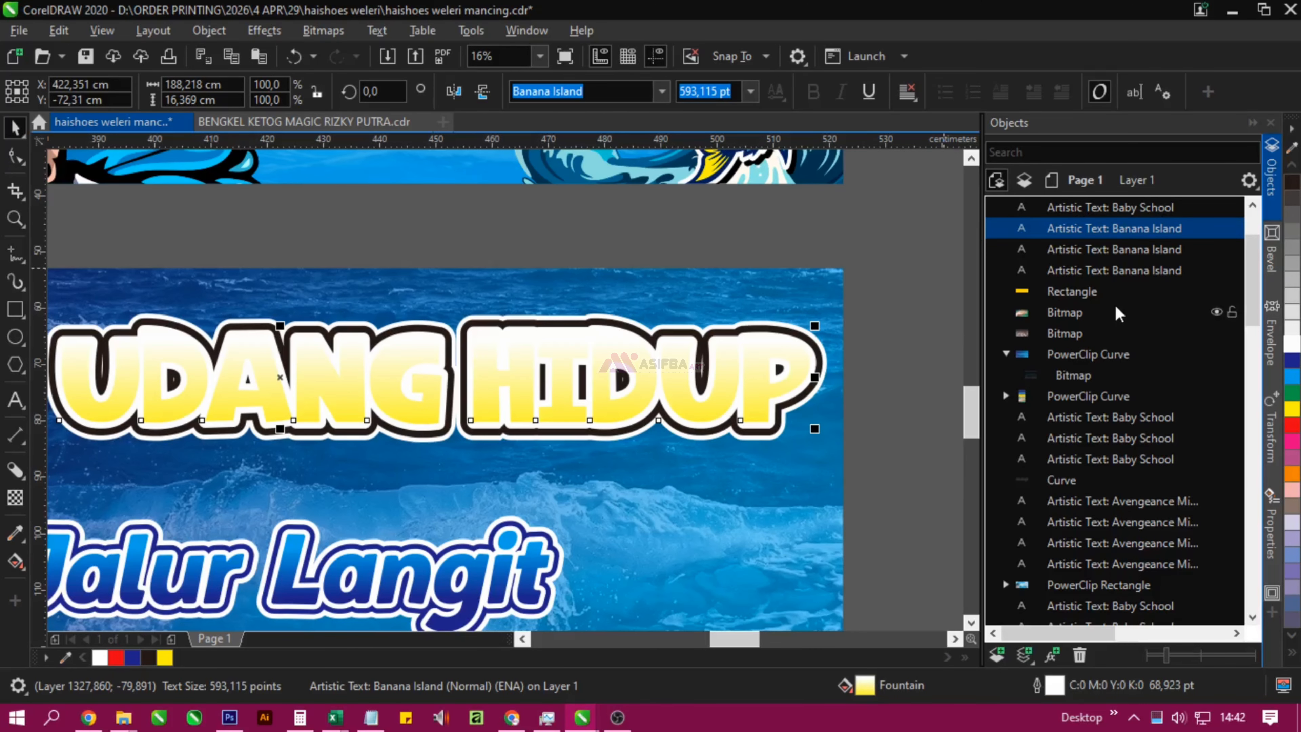
- Set the JUAL UDANG HIDUP outlines to dark blue on the front layer, white on the middle one and black on the back one
right_click(1292, 362)
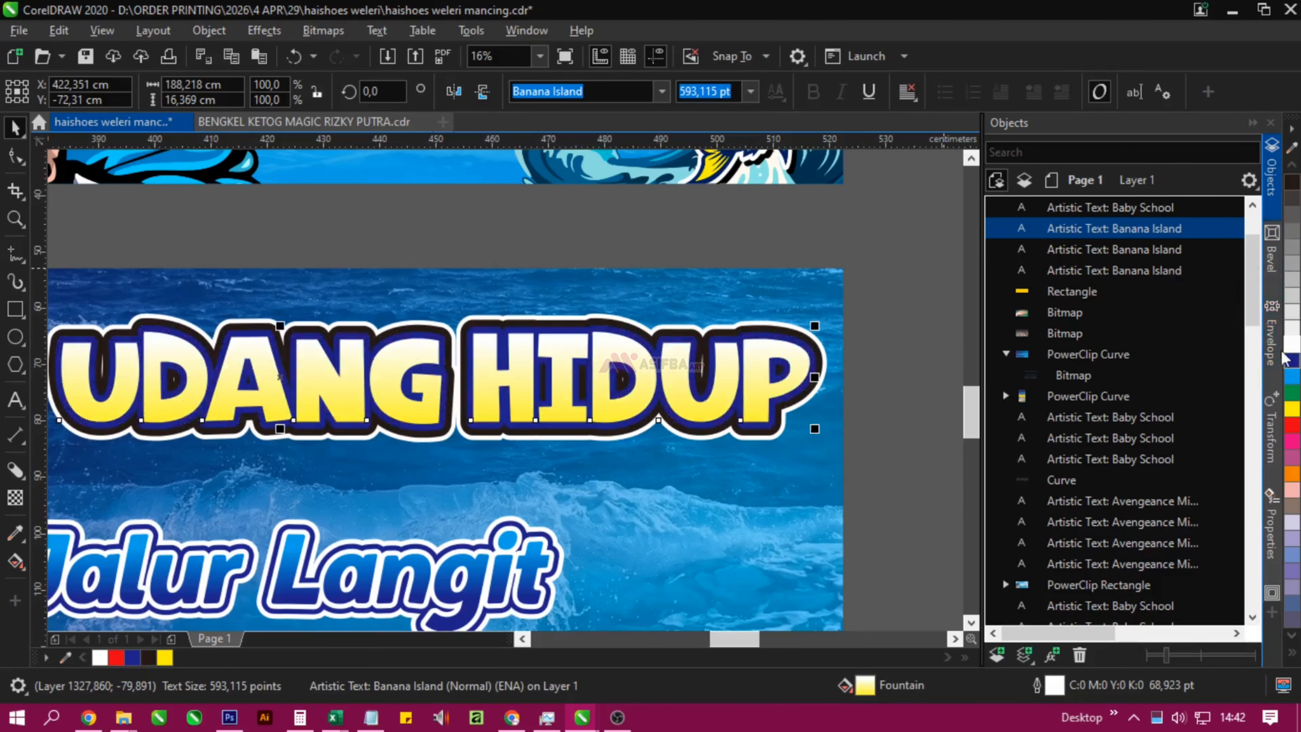
left_click(1141, 255)
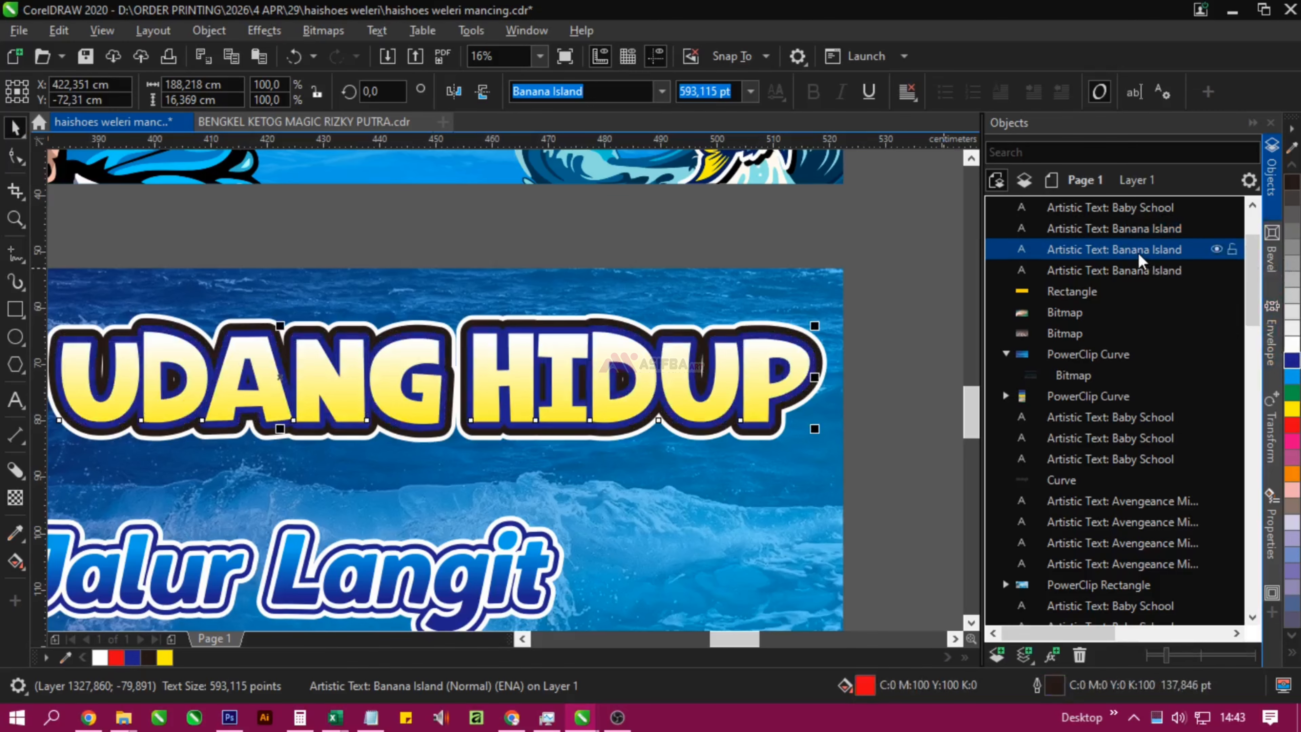
right_click(1292, 344)
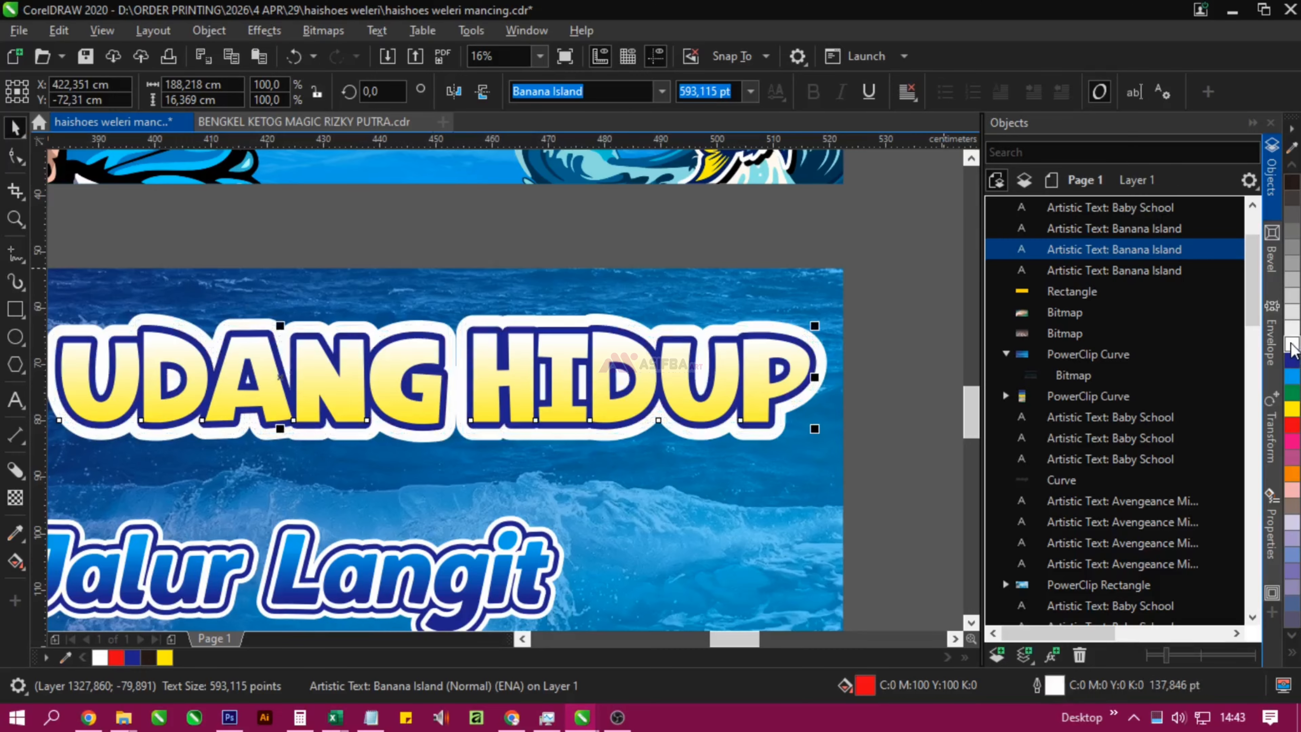
left_click(1146, 274)
right_click(1291, 363)
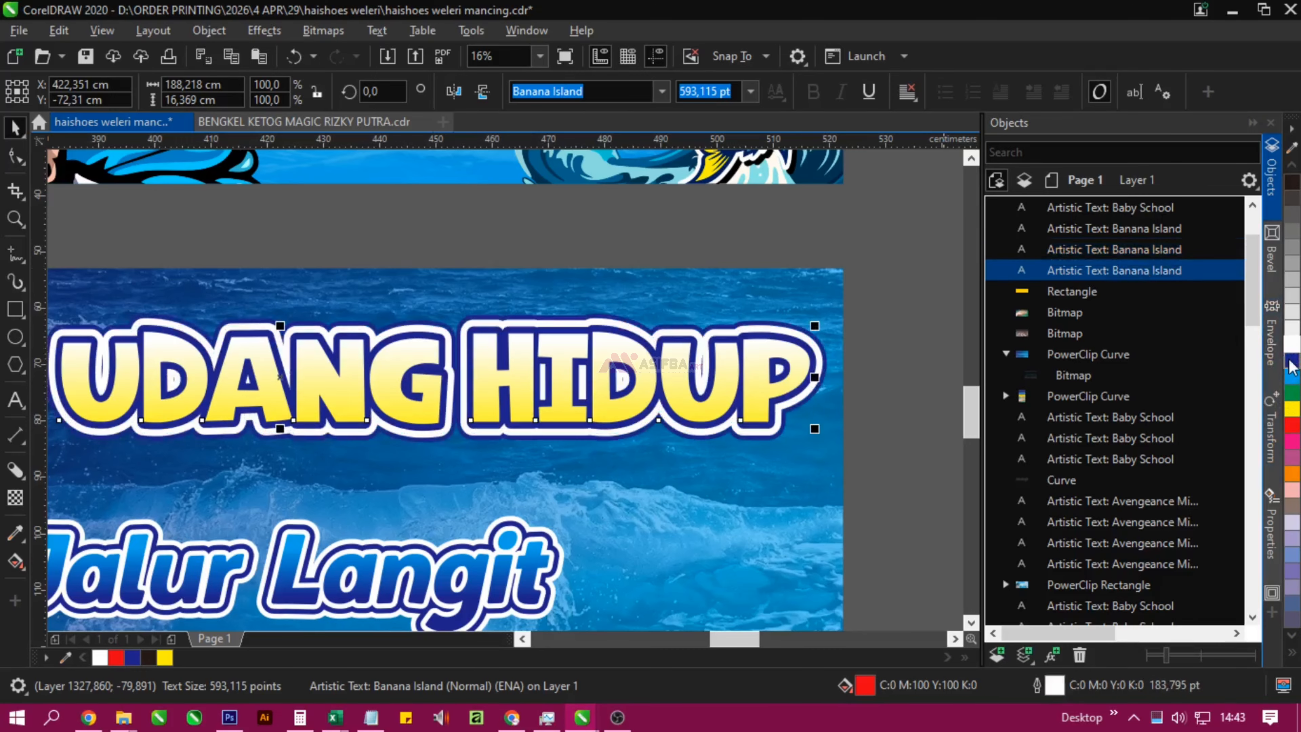
right_click(1293, 183)
- Fill the front layer of the JUAL UDANG HIDUP title with solid yellow
left_click_drag(665, 352, 560, 300)
left_click(753, 316)
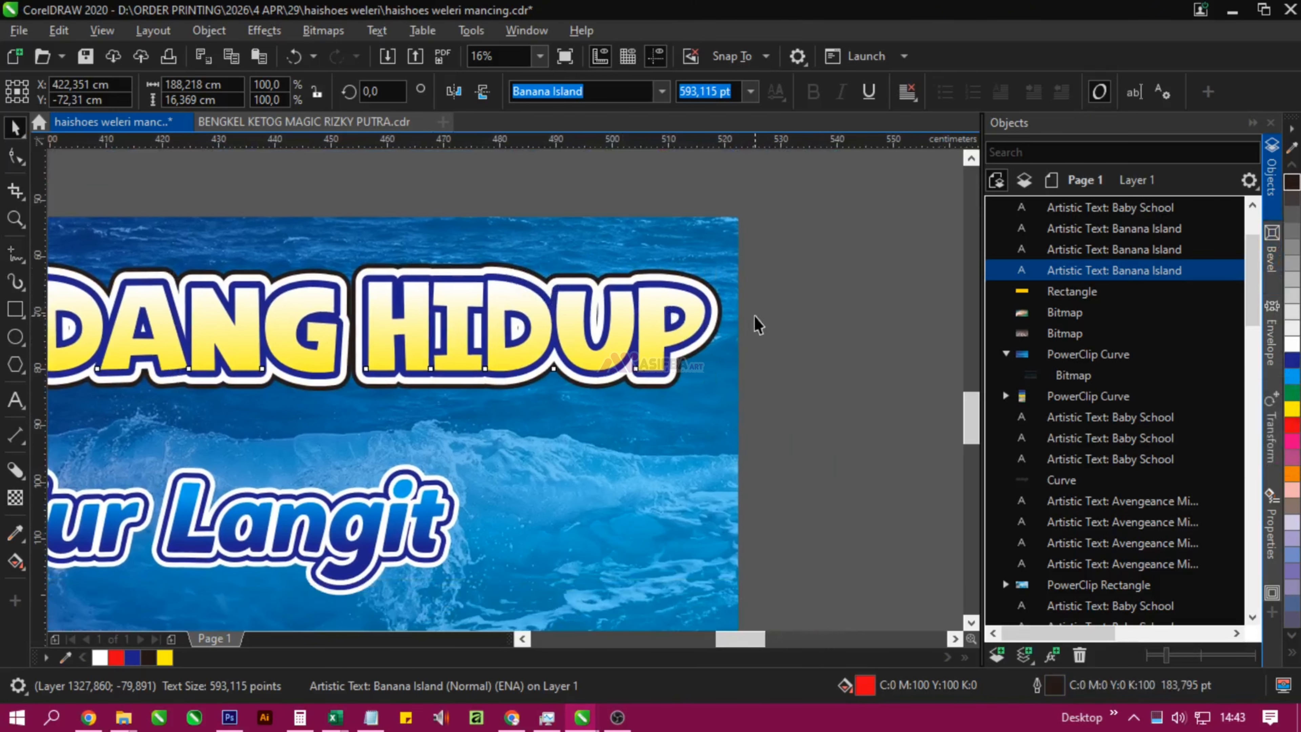
left_click(530, 336)
left_click(1286, 410)
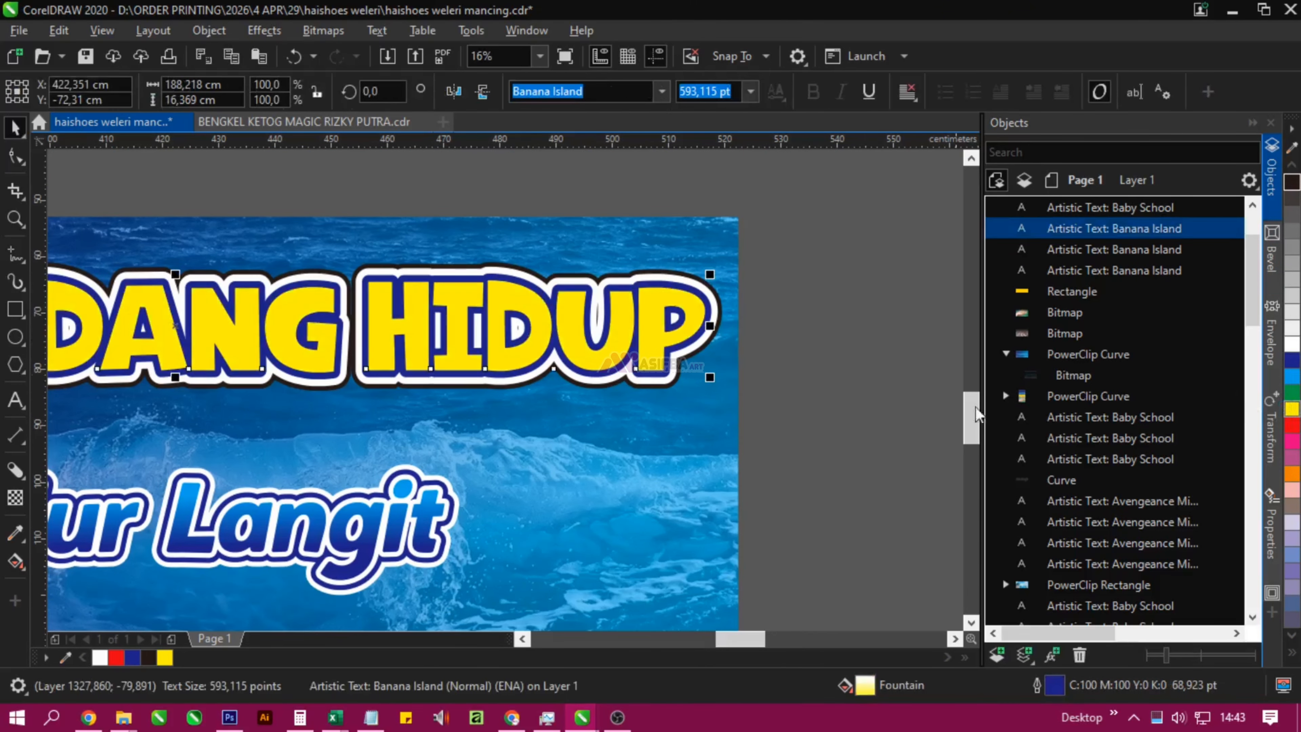
scroll(799, 369, "down", 2)
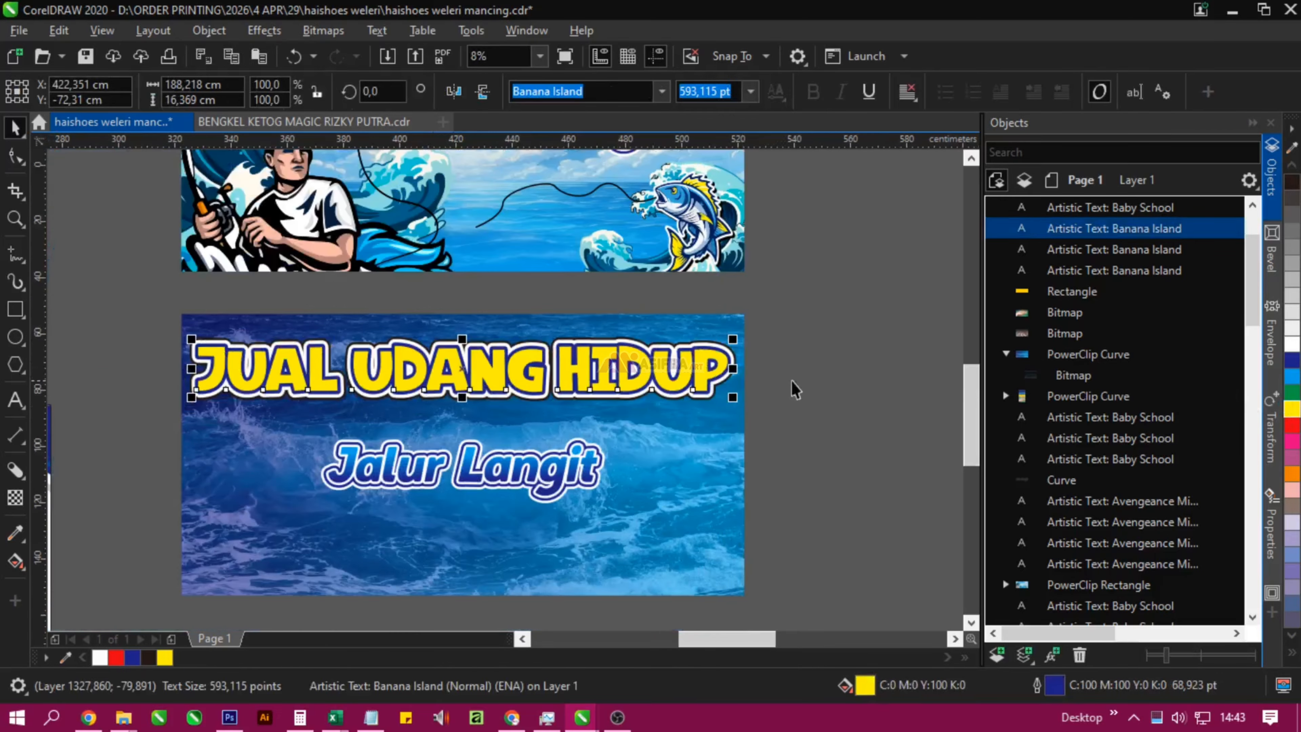
- Add a one-step inside contour of about 0.65 cm to the yellow front layer of the JUAL UDANG HIDUP title and break it apart
scroll(451, 372, "up", 2)
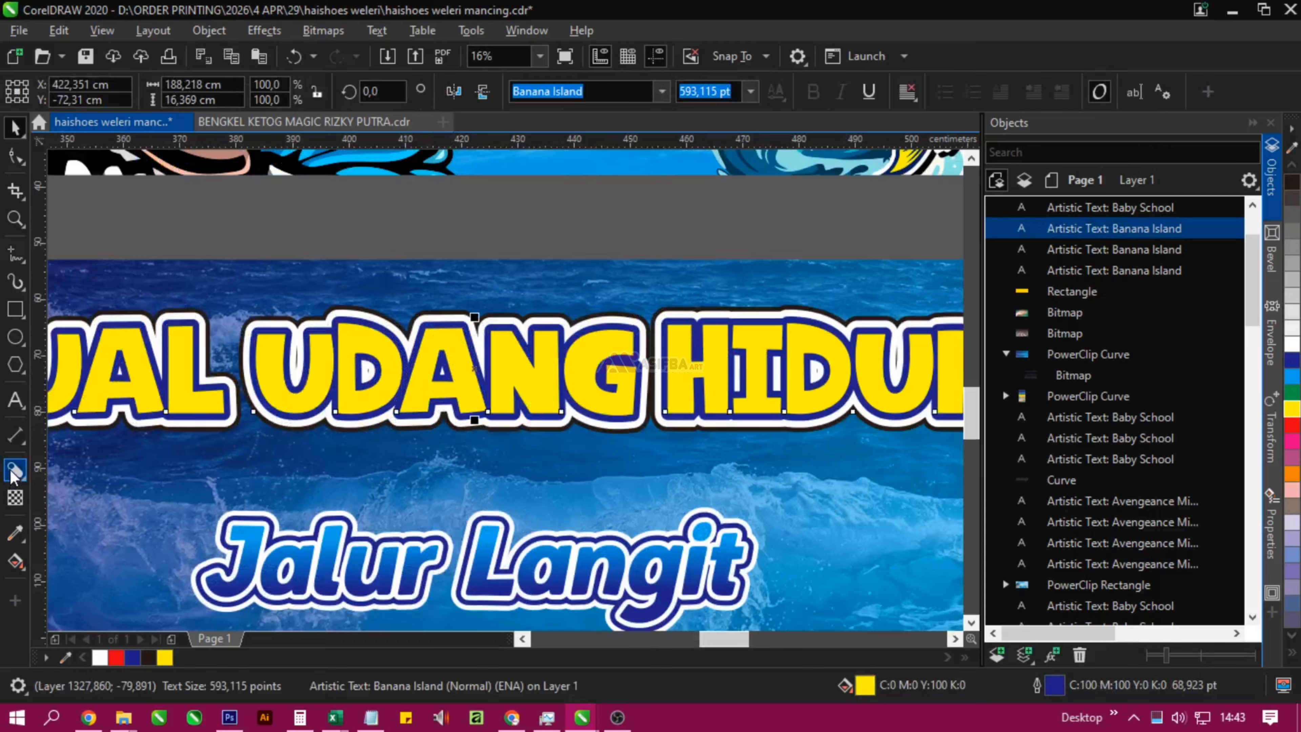
left_click(14, 472)
left_click(49, 492)
scroll(494, 392, "up", 2)
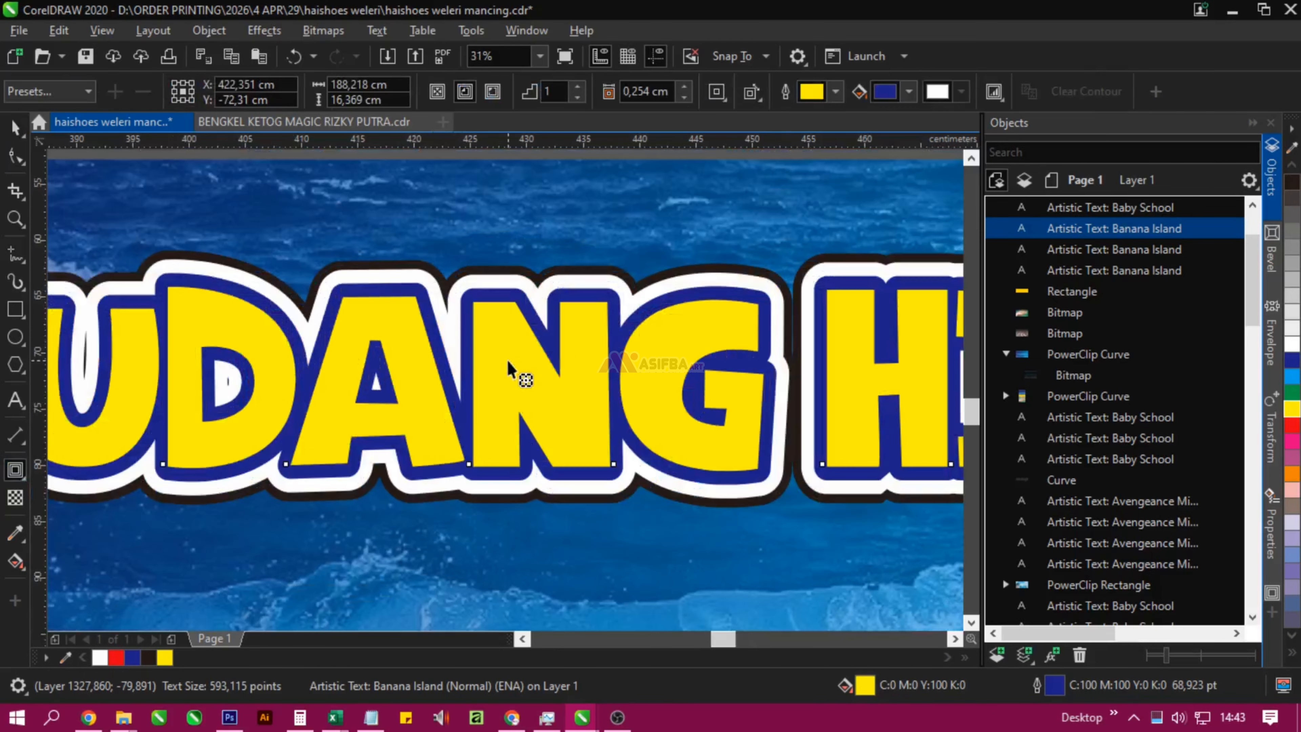
left_click_drag(440, 285, 507, 305)
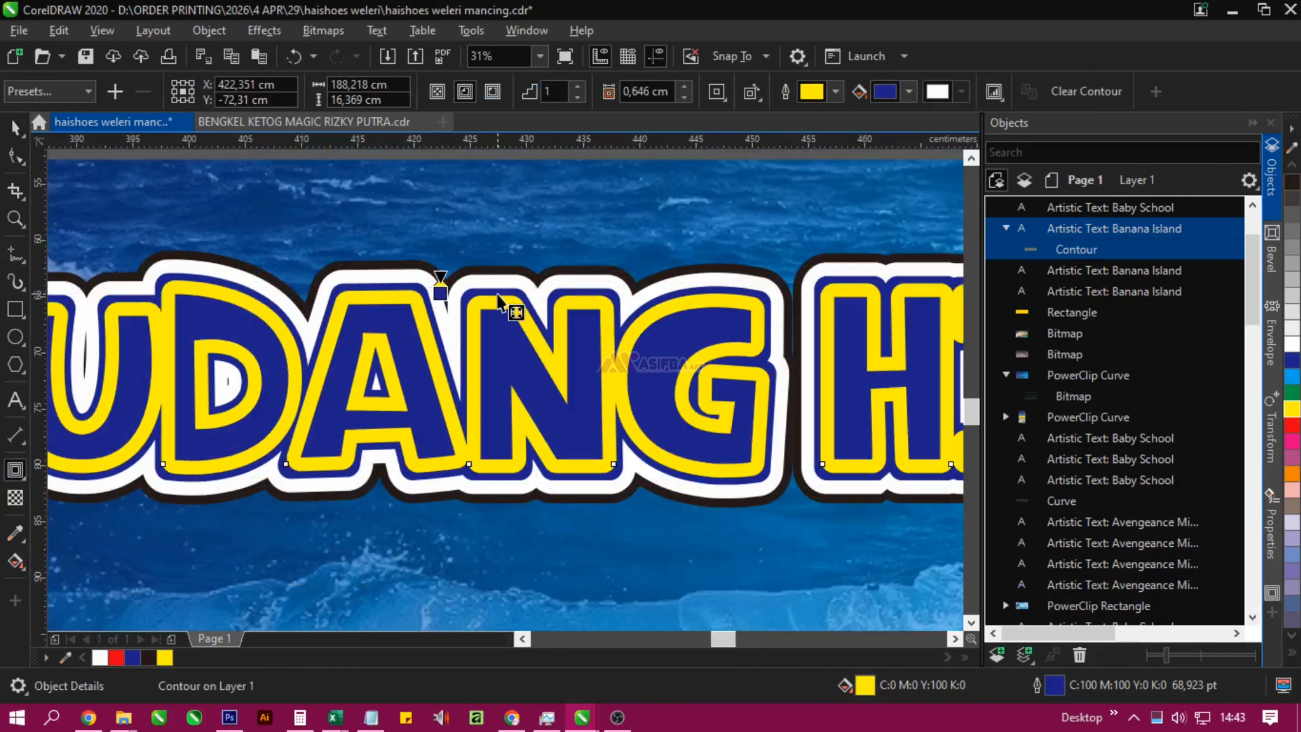
key("ctrl+k")
scroll(507, 305, "down", 2)
key("space")
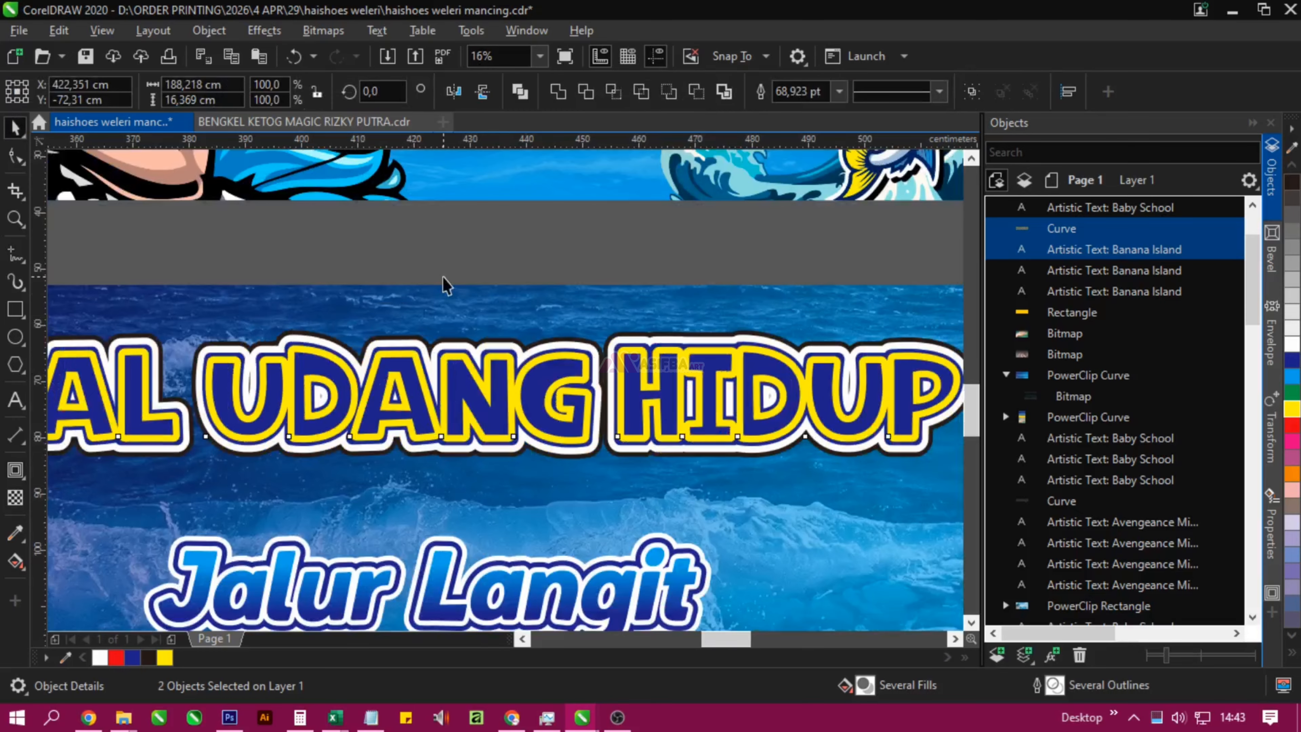
- Remove the outline from the separated contour curve inside the JUAL UDANG HIDUP letters
left_click(445, 277)
left_click(456, 384)
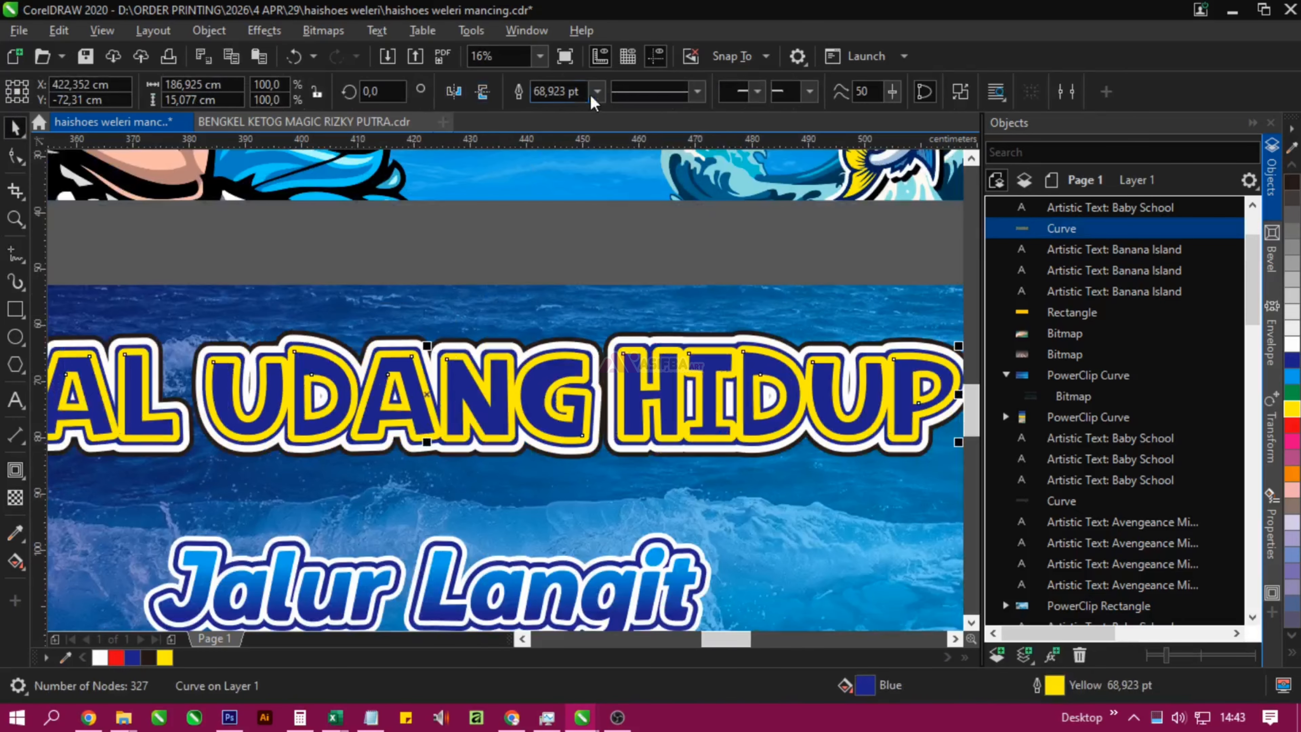
left_click(596, 92)
left_click(548, 109)
key("Escape")
- Trim the inner contour with a light blue copy offset about 1.3 cm left and 1.2 cm up, and remove the copy
scroll(535, 405, "up", 2)
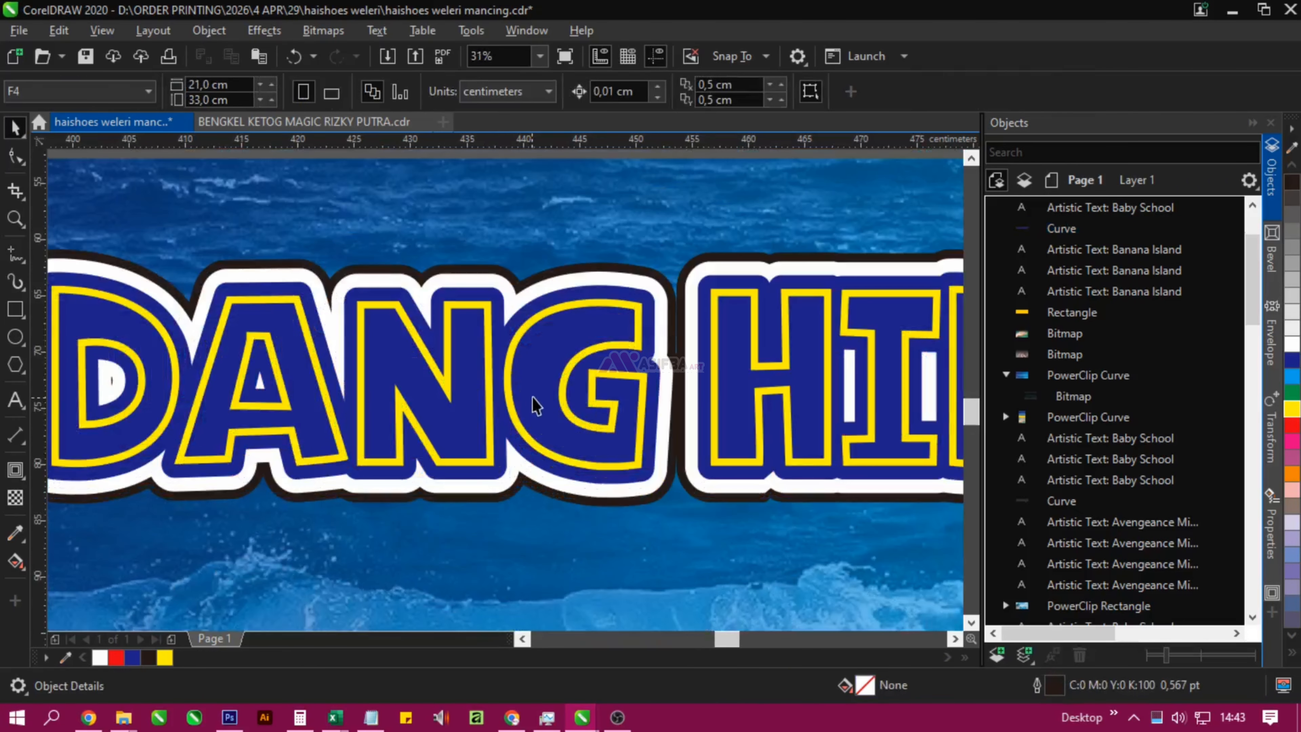
left_click_drag(535, 405, 596, 421)
scroll(589, 425, "up", 2)
left_click(1292, 378)
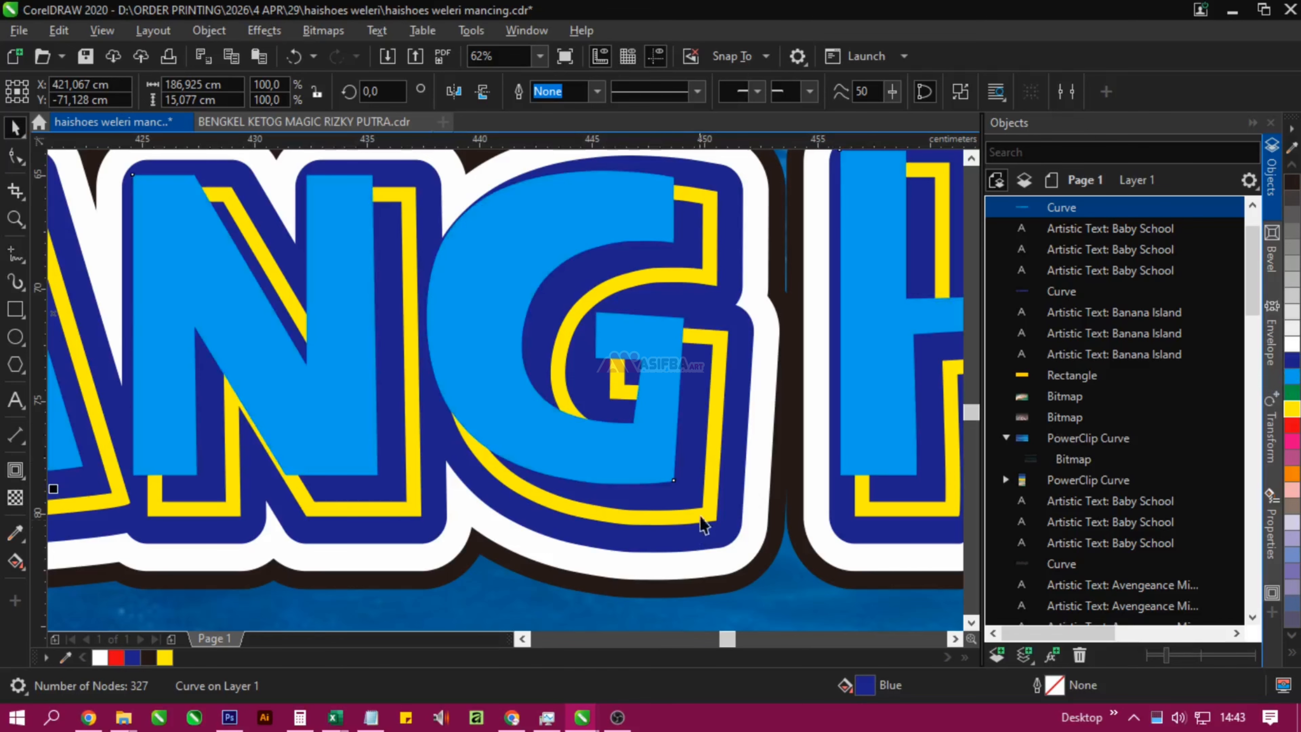
left_click(686, 483, "shift")
left_click(537, 233)
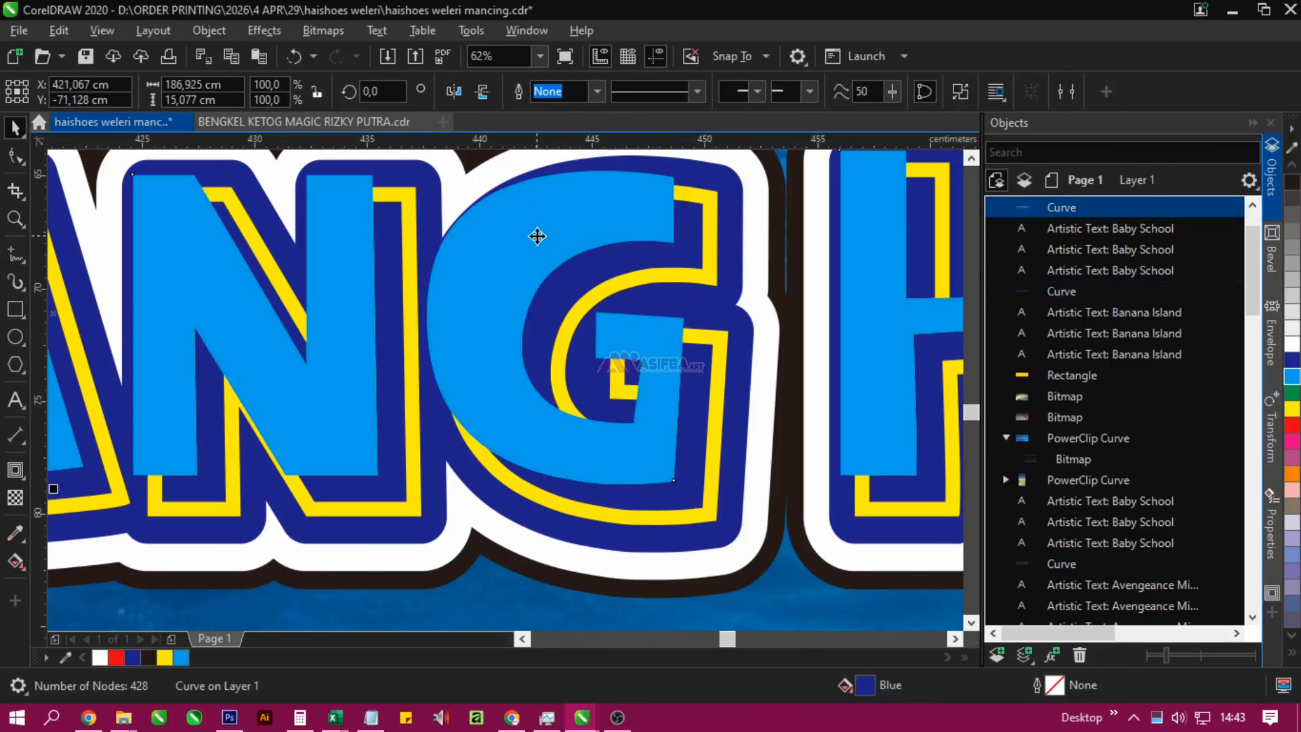
key("ctrl+z")
key("Escape")
- Fill the trimmed shading shape inside the title letters with orange (C0 M60 Y100 K0)
scroll(568, 320, "down", 2)
left_click(568, 320)
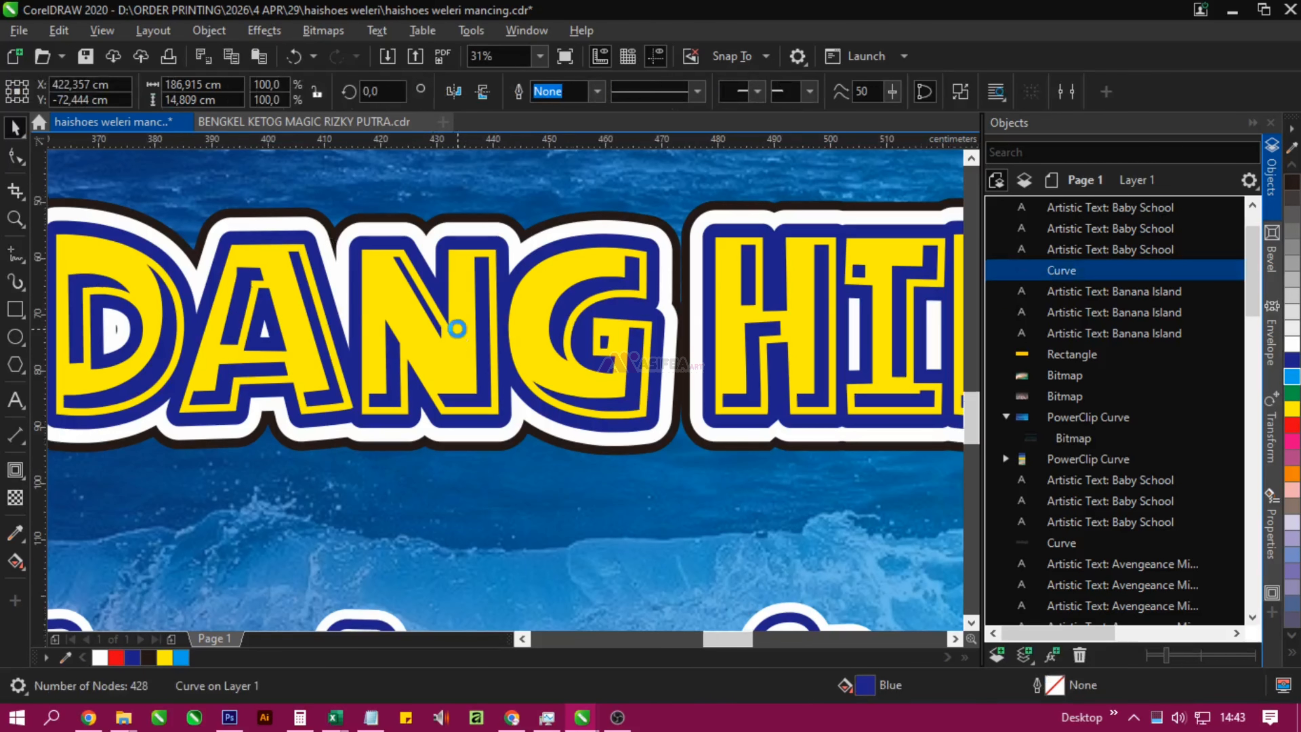
scroll(568, 320, "down", 2)
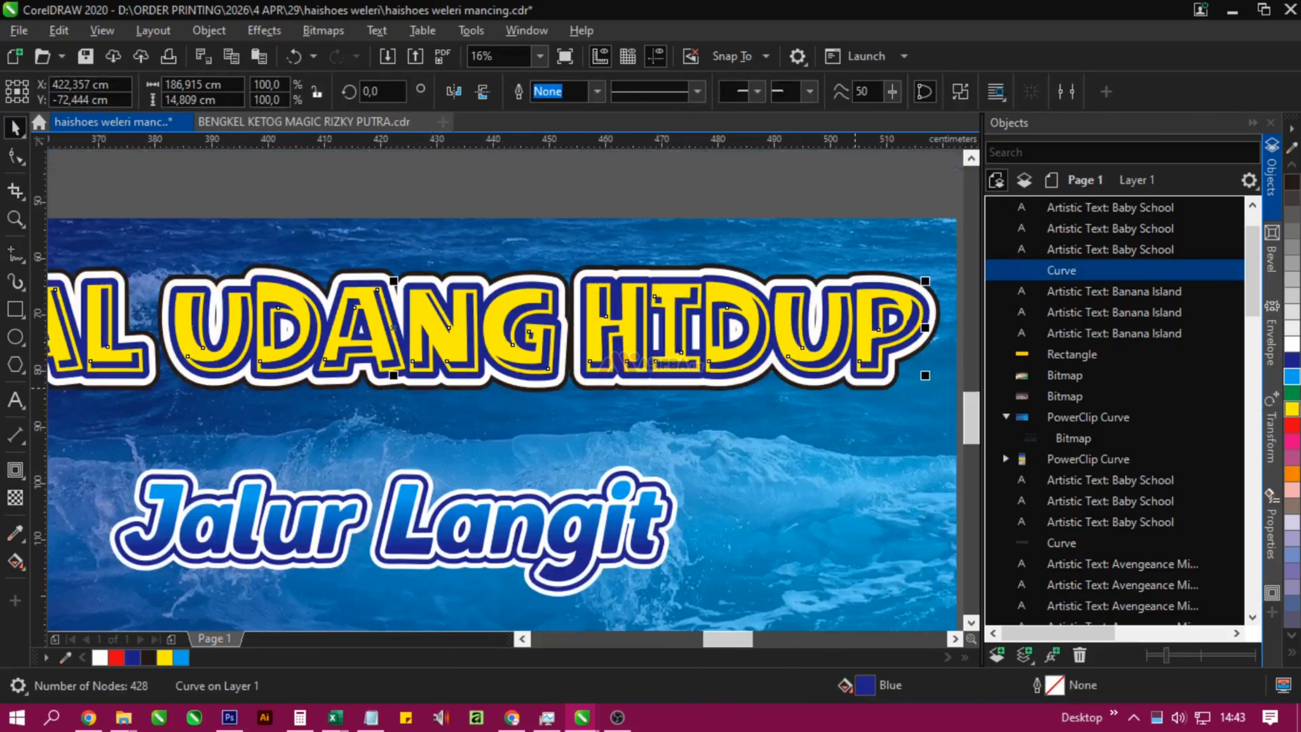
left_click(1292, 474)
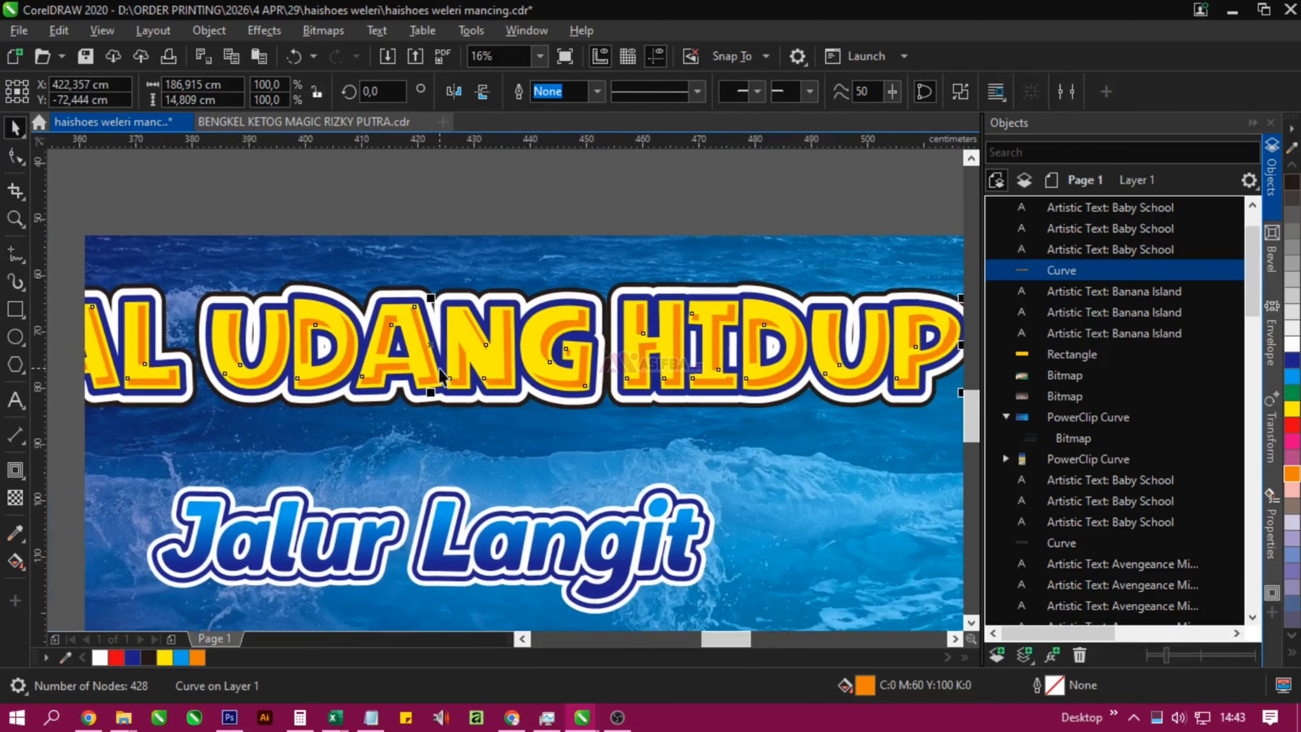
- Apply a vertical linear transparency to the orange shading, transparent at the top of the letters and opaque at the bottom
scroll(67, 450, "down", 2)
scroll(67, 449, "up", 2)
left_click(16, 497)
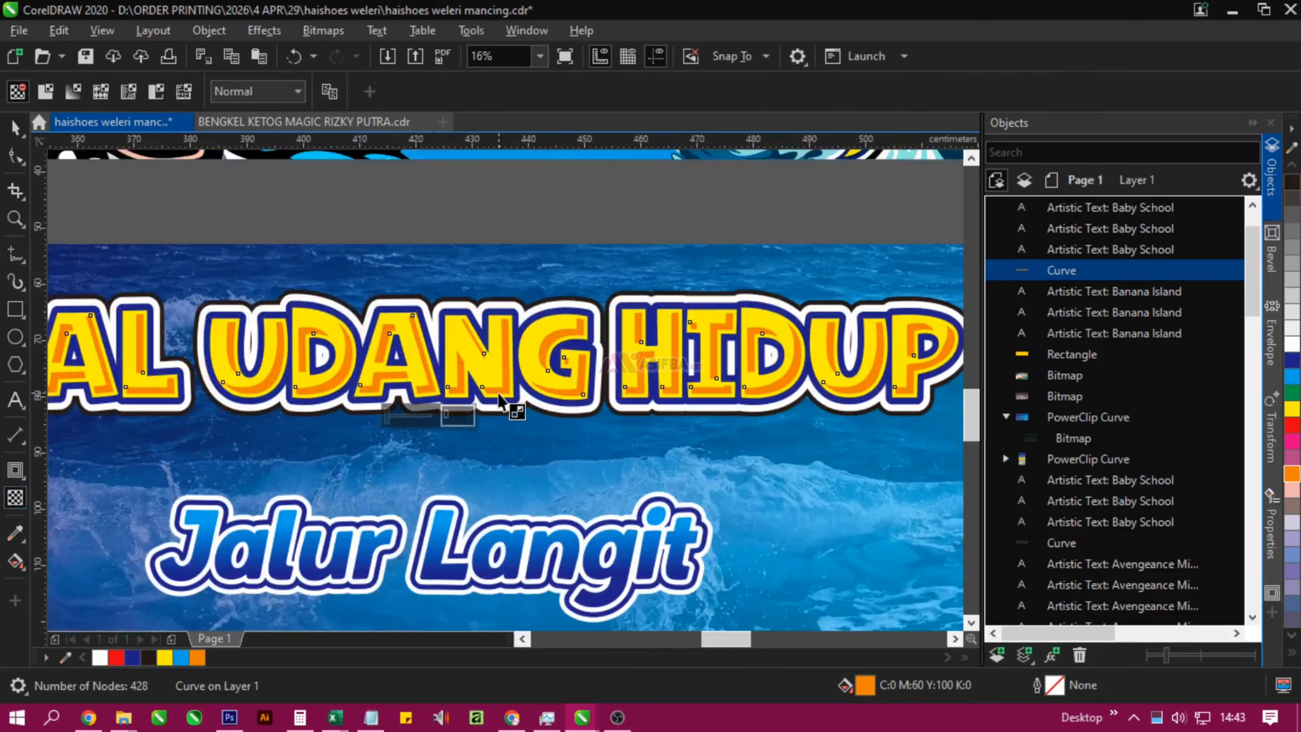
left_click_drag(498, 303, 497, 443)
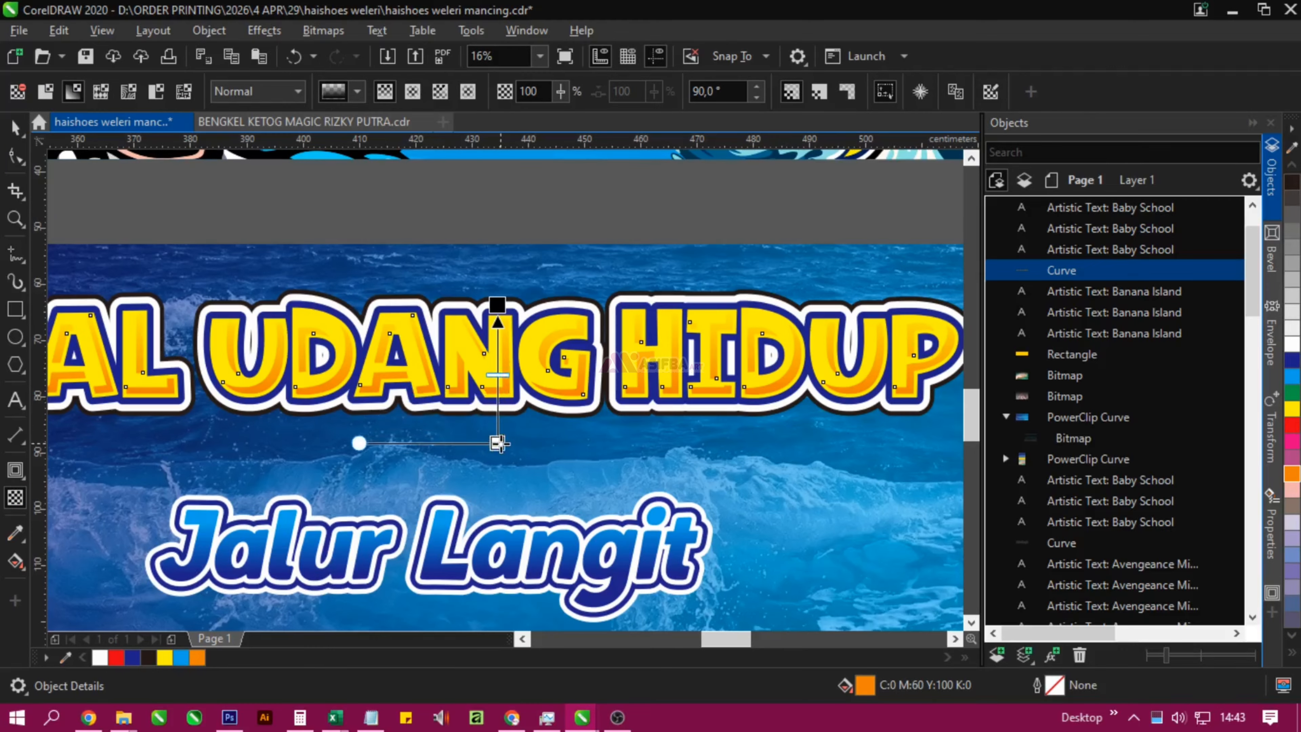
left_click(426, 237)
scroll(425, 237, "down", 2)
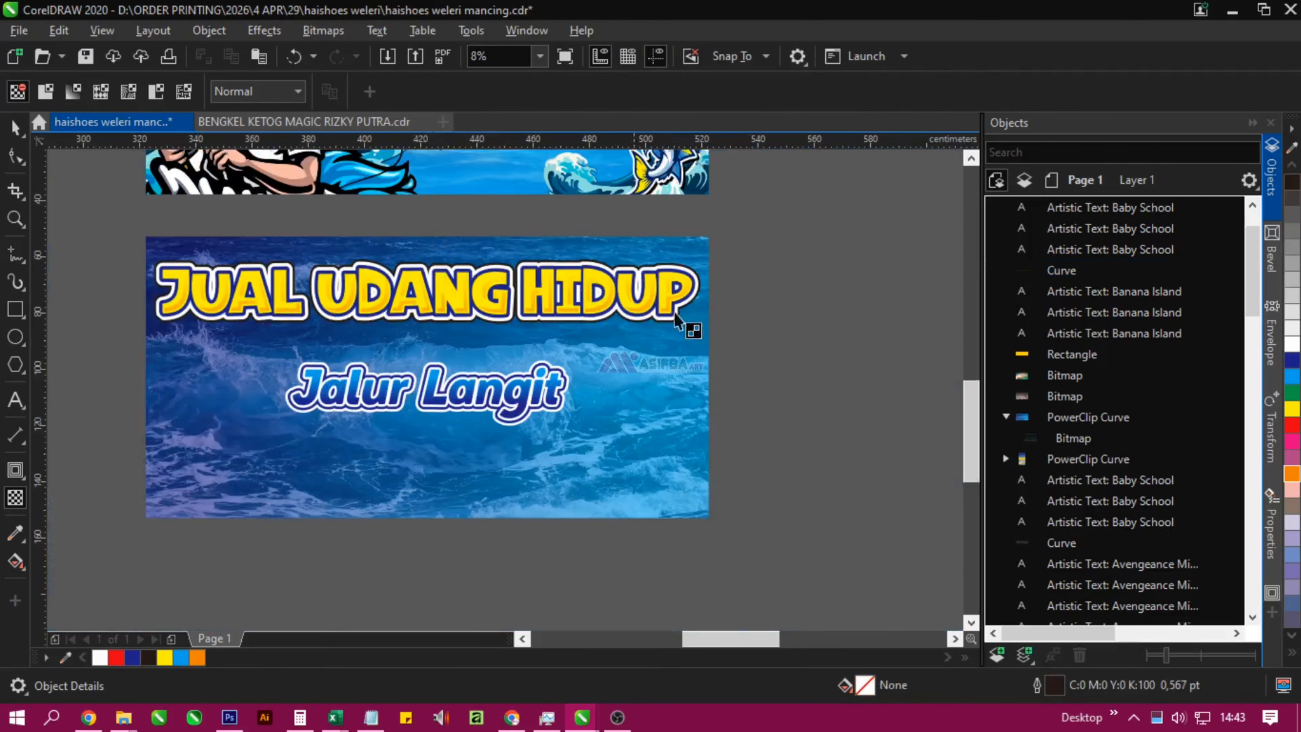
- Group all JUAL UDANG HIDUP title layers and narrow the group to about 185 cm around its center
key("space")
left_click_drag(764, 353, 108, 238)
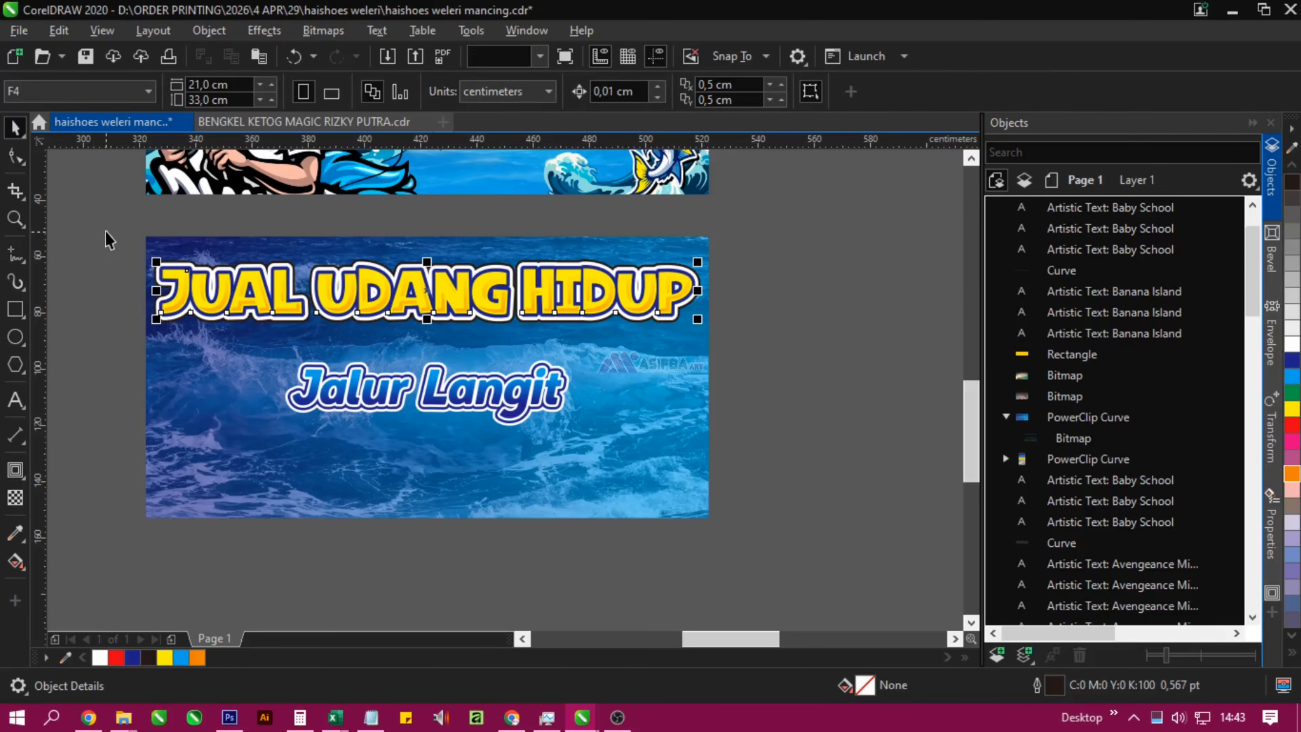
key("ctrl+g")
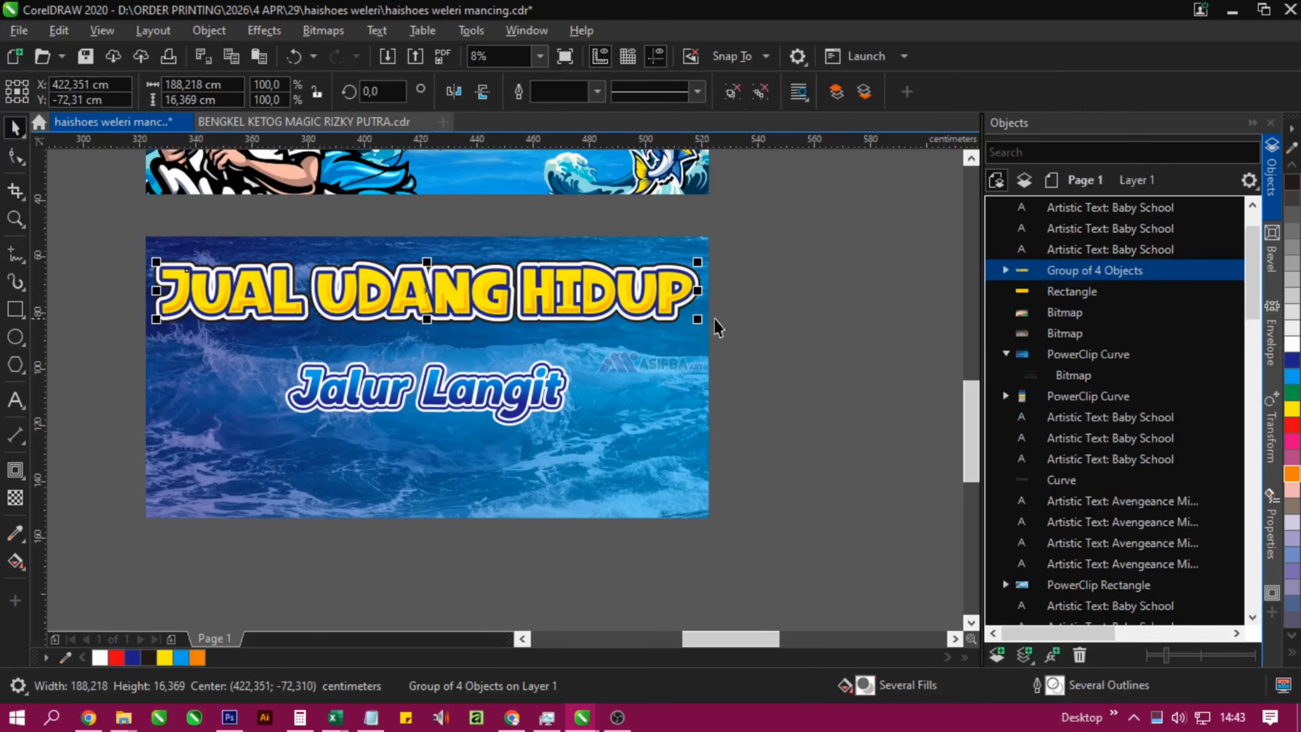
left_click_drag(697, 290, 693, 290)
left_click(745, 395)
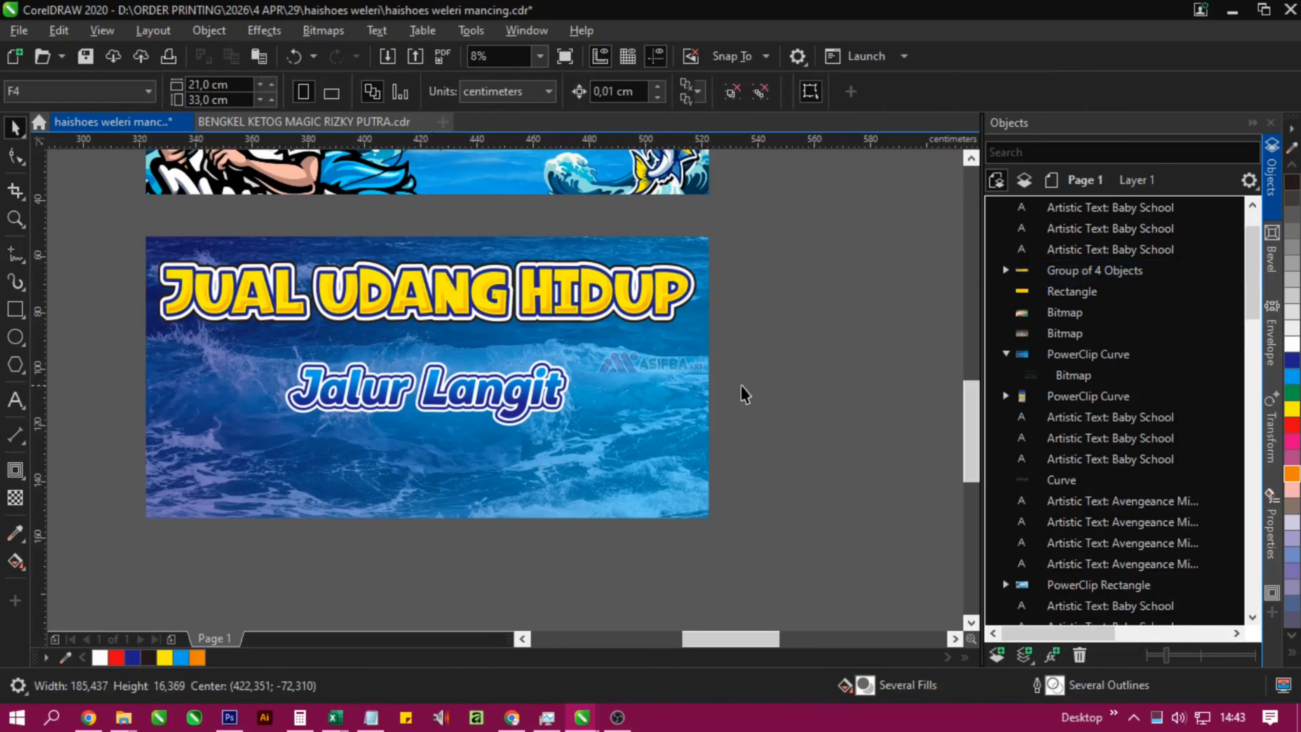
- Move the layered Jalur Langit text off the wave banner to the empty area below it and save the file
scroll(721, 367, "down", 1)
left_click(322, 328)
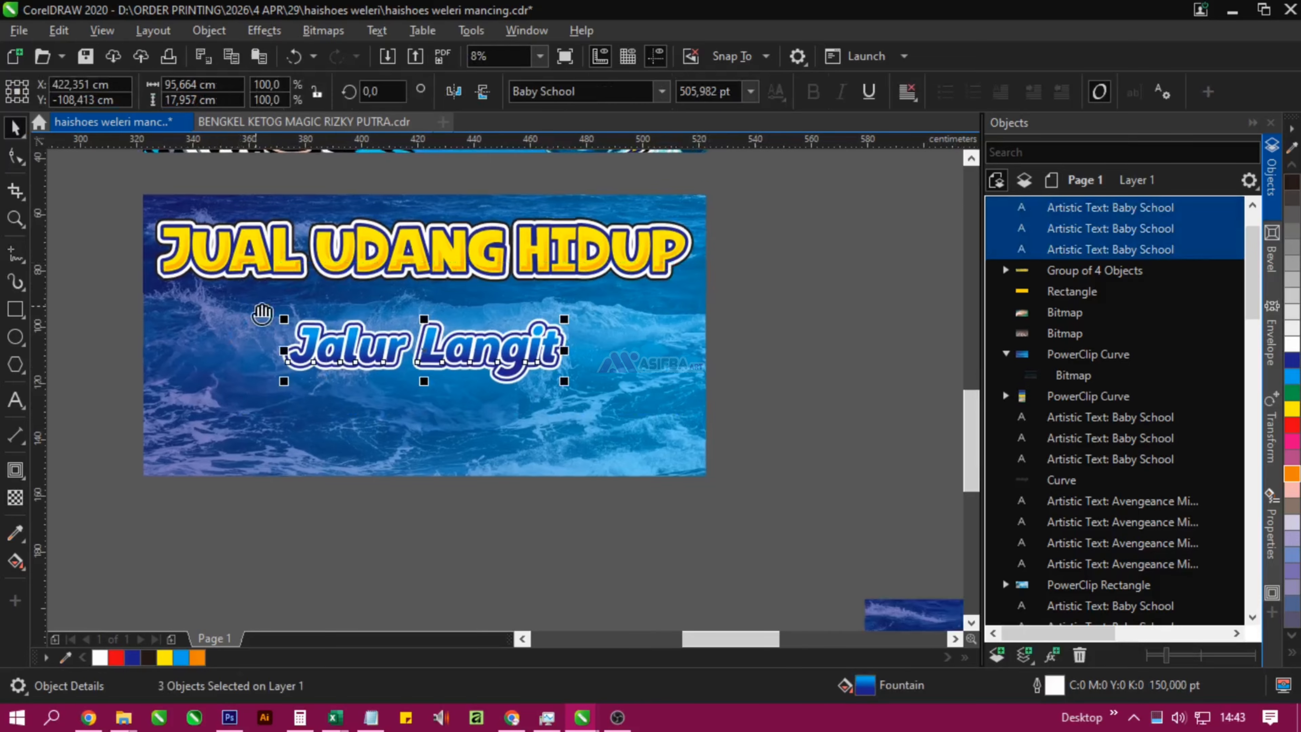
scroll(290, 213, "down", 1)
left_click_drag(342, 291, 367, 402)
left_click(656, 386)
key("alt+Tab")
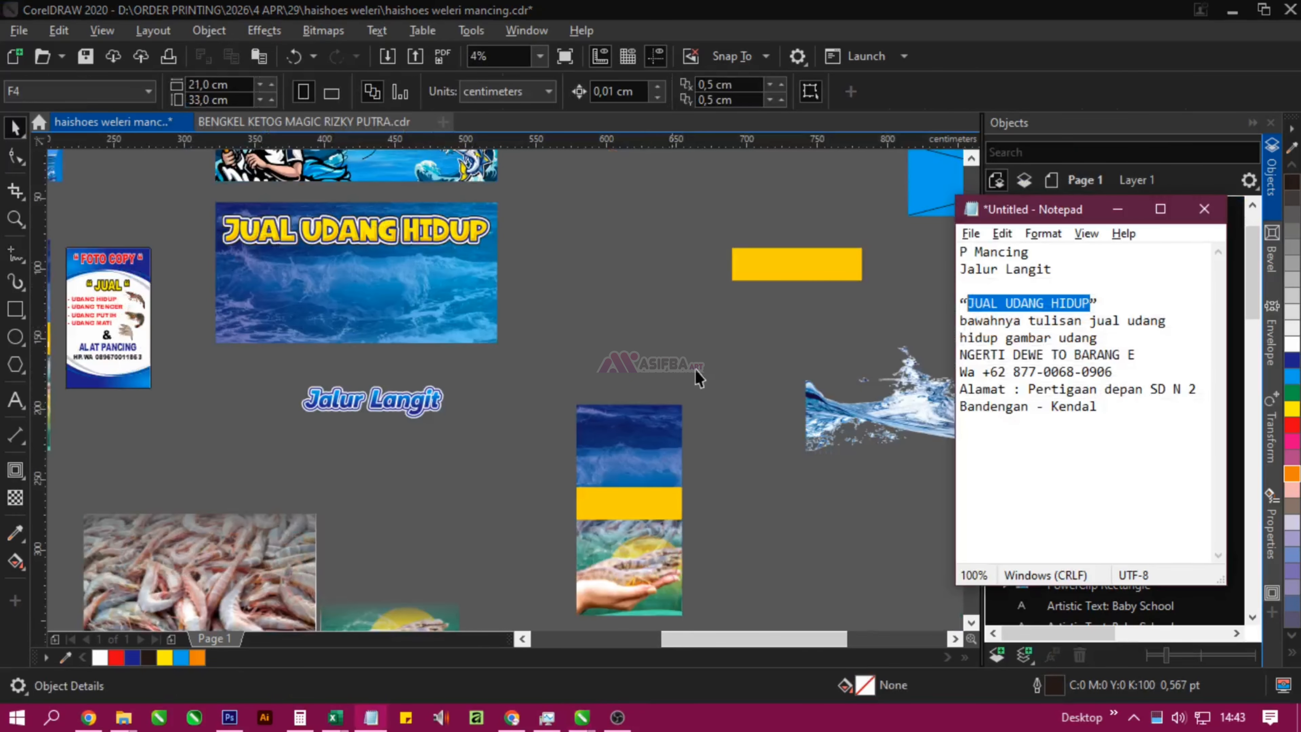
key("alt+Tab")
key("ctrl+s")
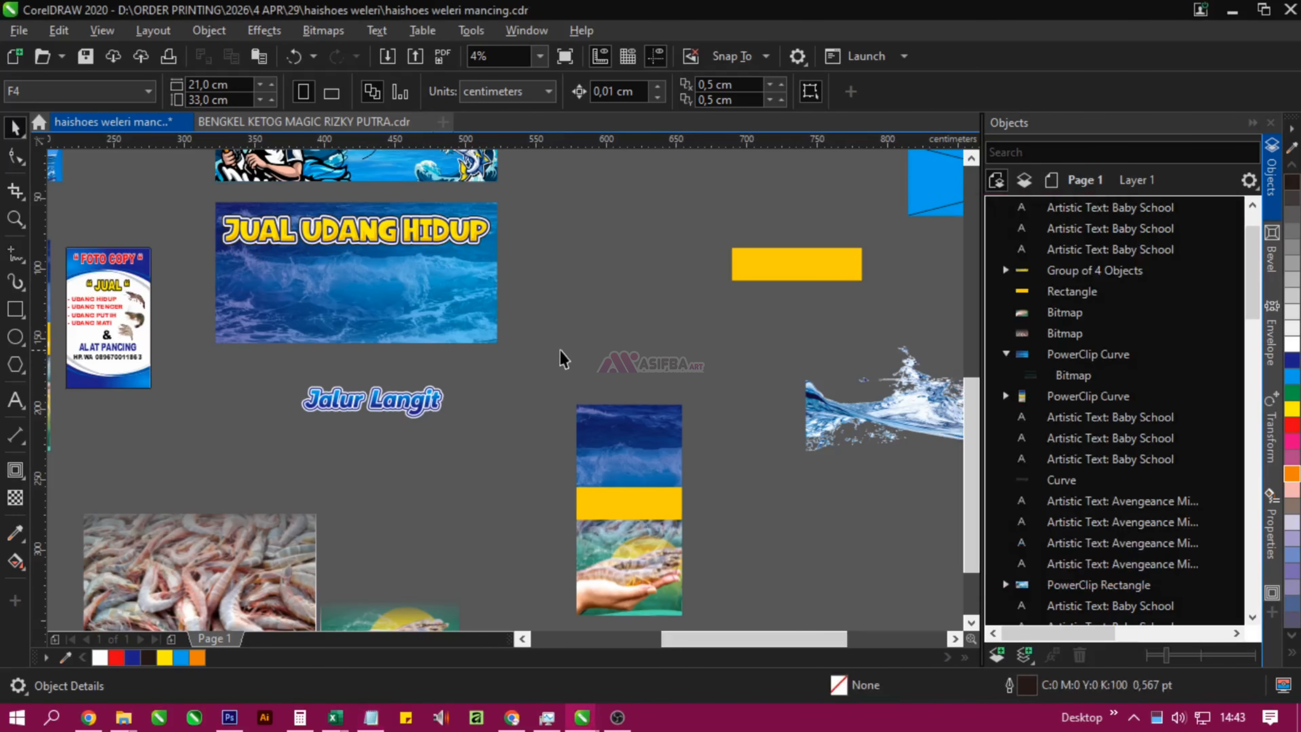
- Switch to Notepad and copy the line NGERTI DEWE TO BARANG E from the order notes
left_click(378, 715)
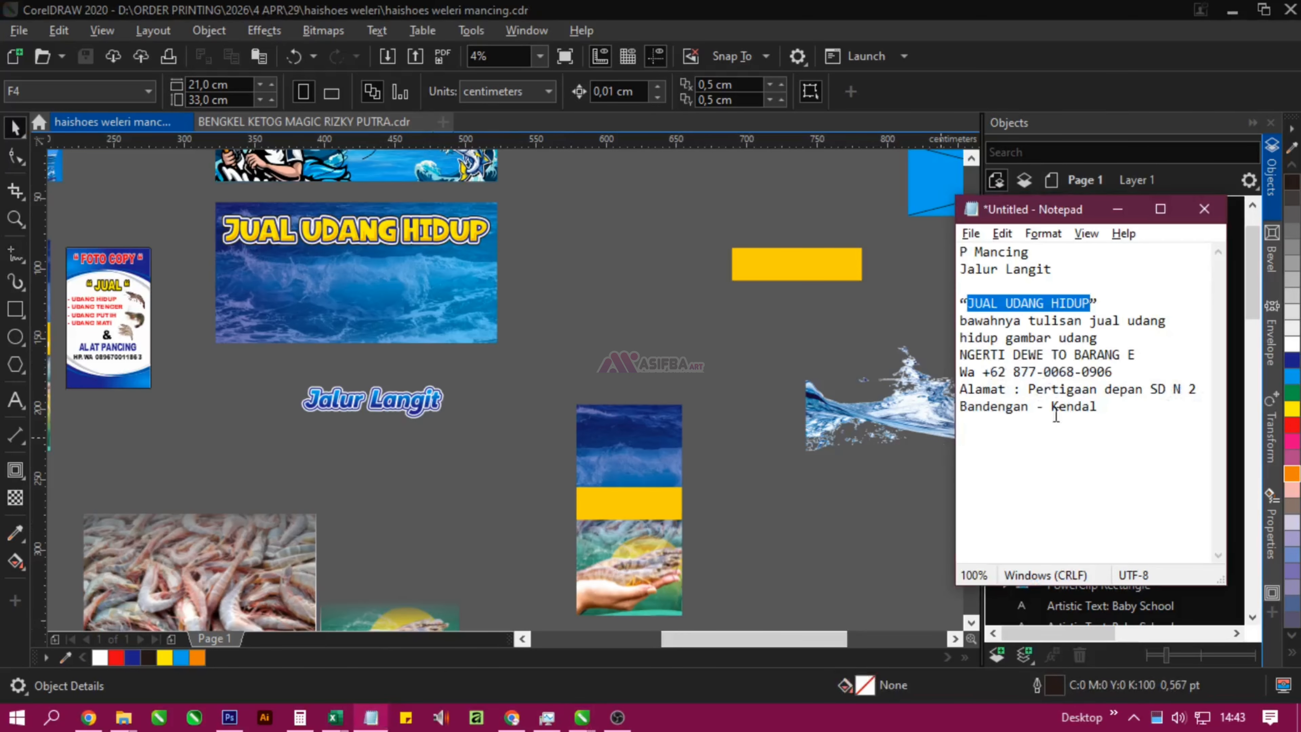
left_click(1076, 405)
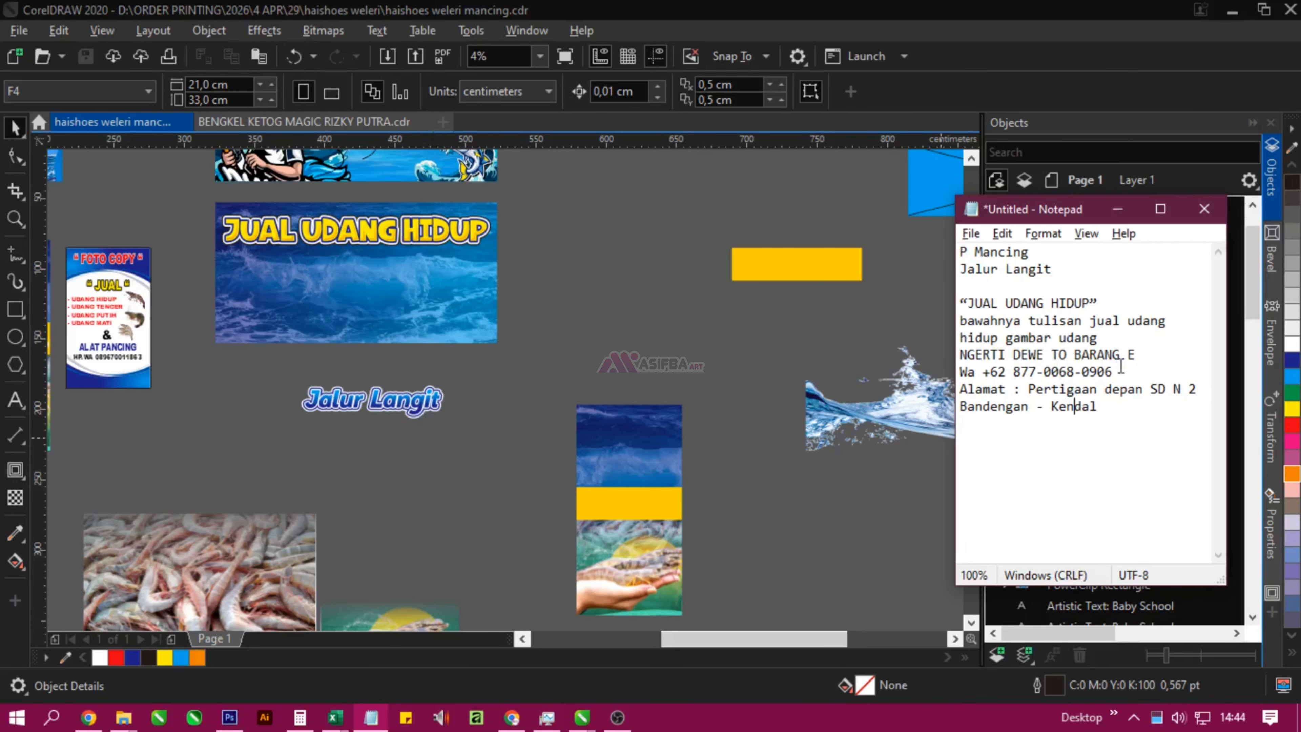
left_click_drag(1149, 357, 943, 355)
key("ctrl+c")
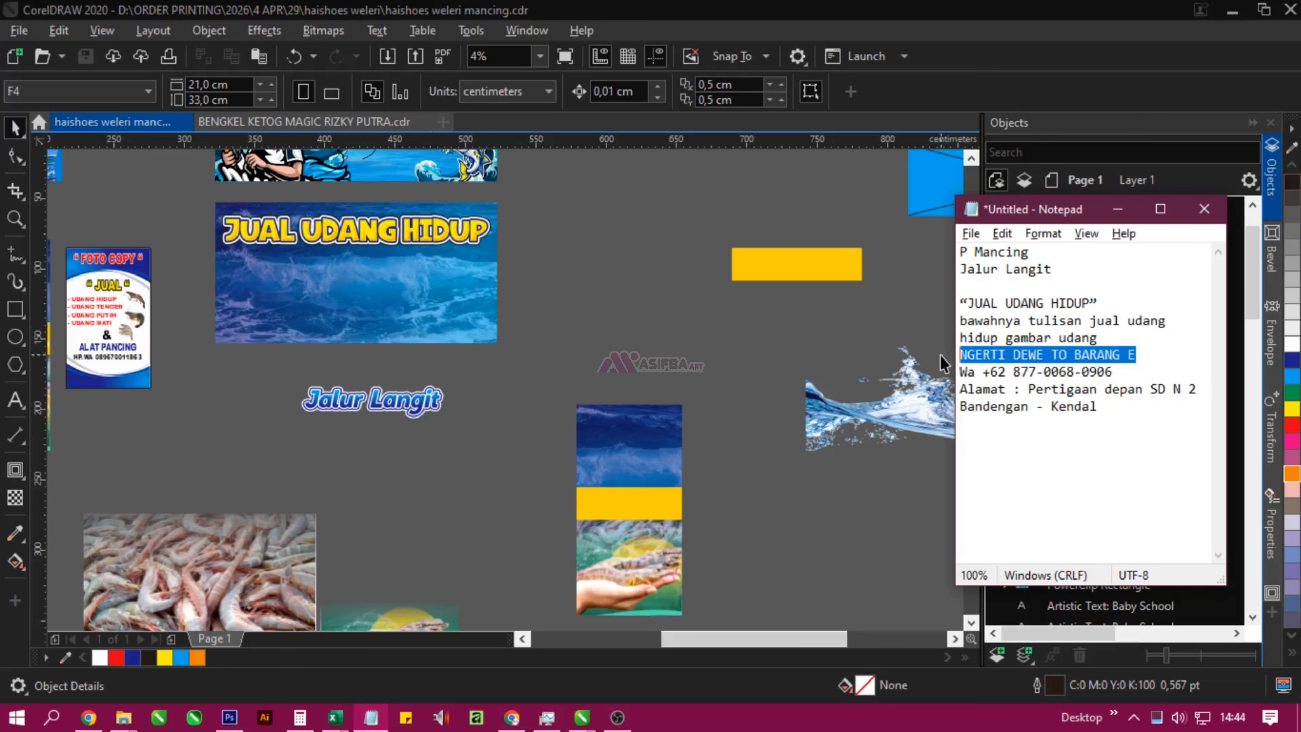
- Switch back to CorelDRAW and replace the front Jalur Langit layer's text with NGERTI DEWE TO BARANG E
left_click(941, 355)
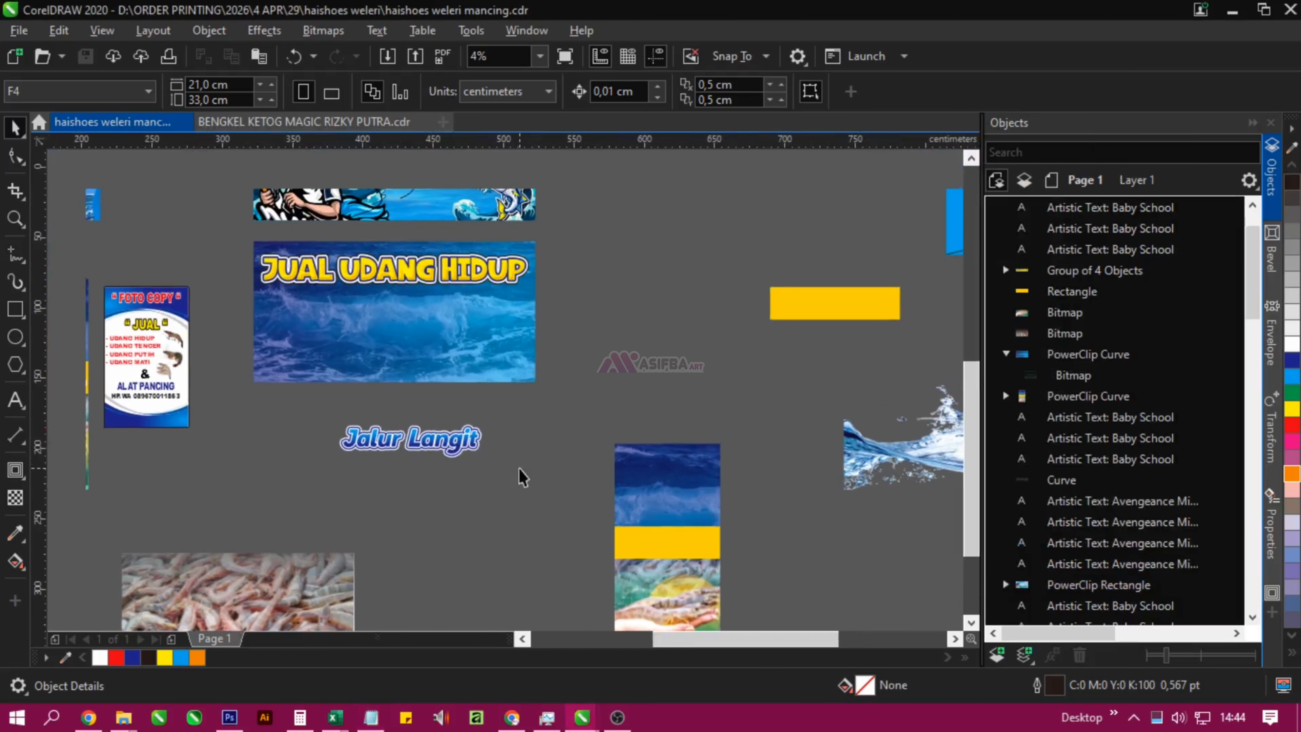
left_click(434, 442)
scroll(435, 440, "up", 2)
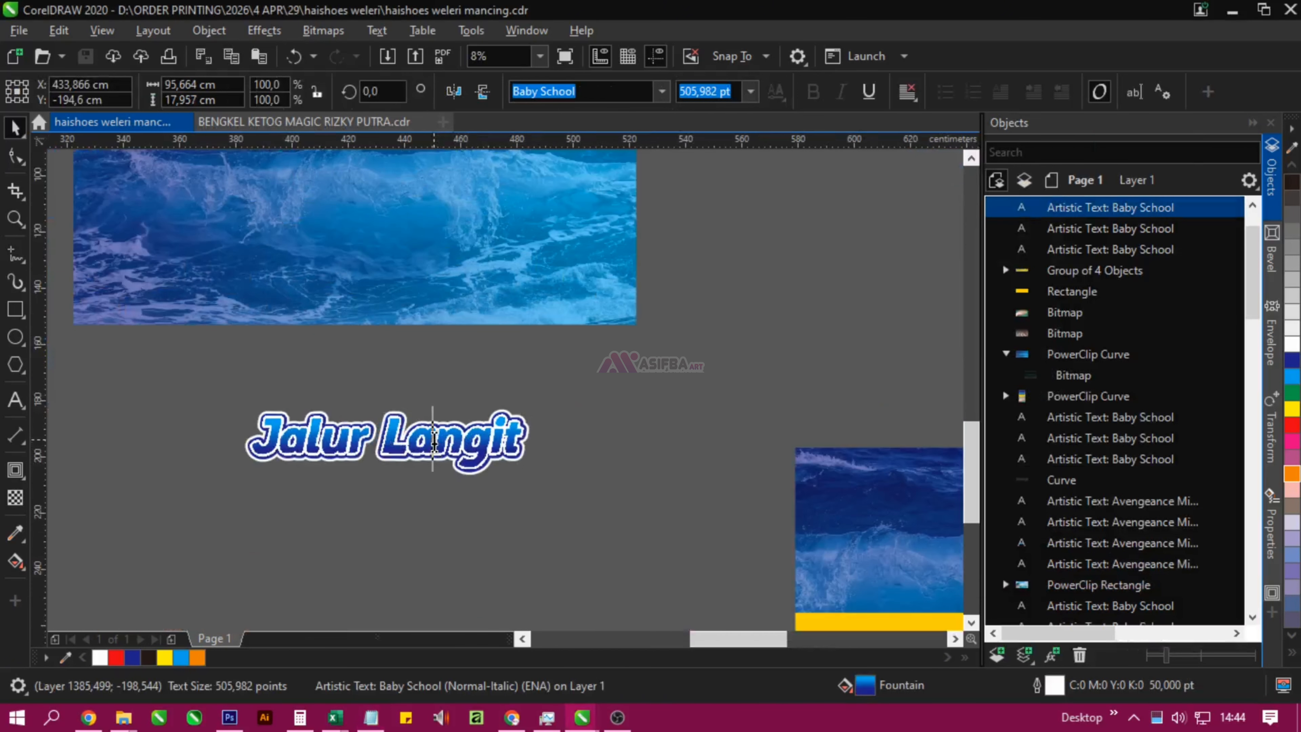
key("ctrl+a")
key("ctrl+v")
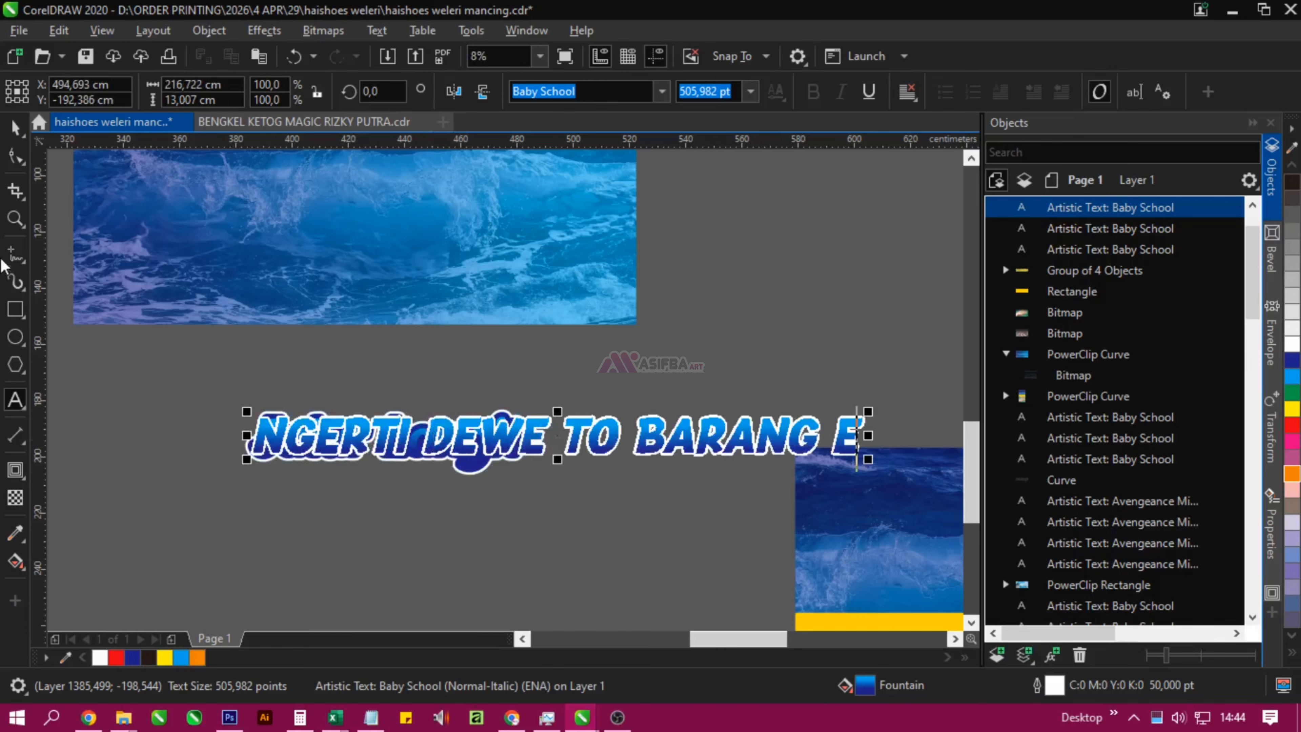
left_click(10, 127)
left_click(92, 321)
key("Escape")
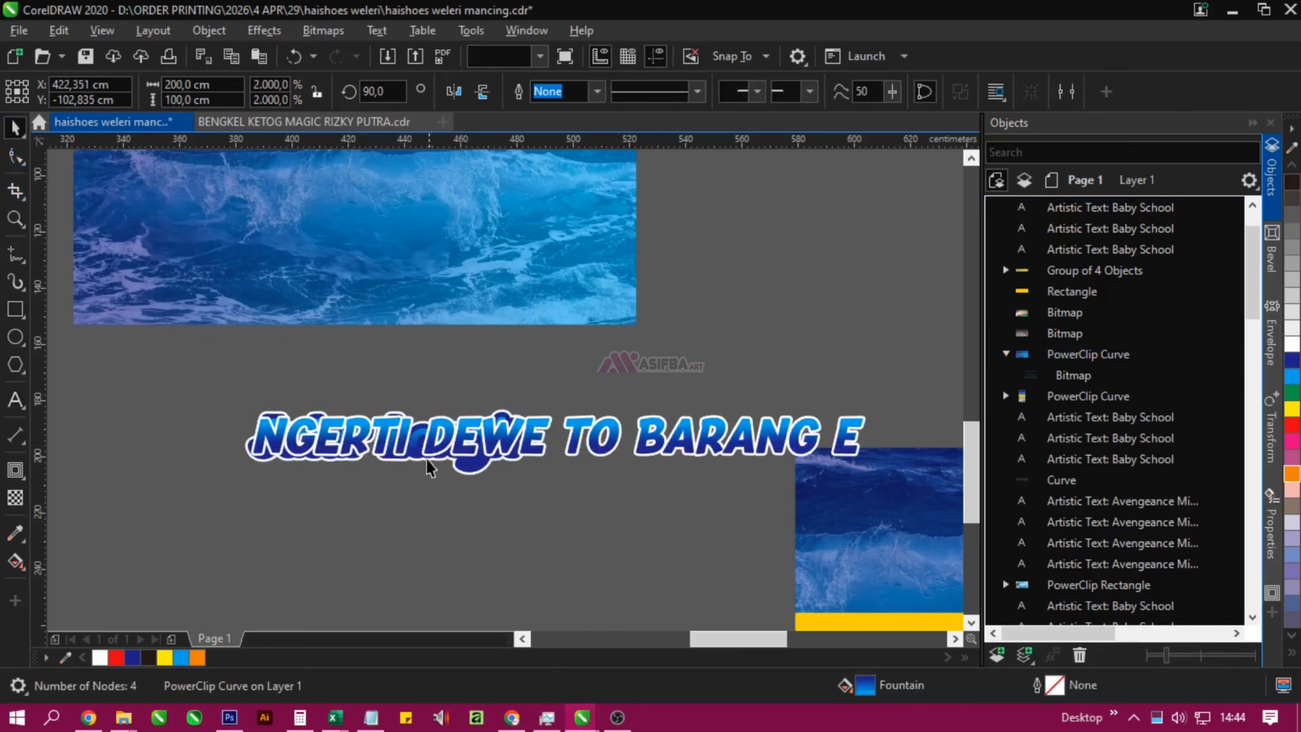
- Replace the text of the middle and back Jalur Langit layers with NGERTI DEWE TO BARANG E
double_click(417, 445)
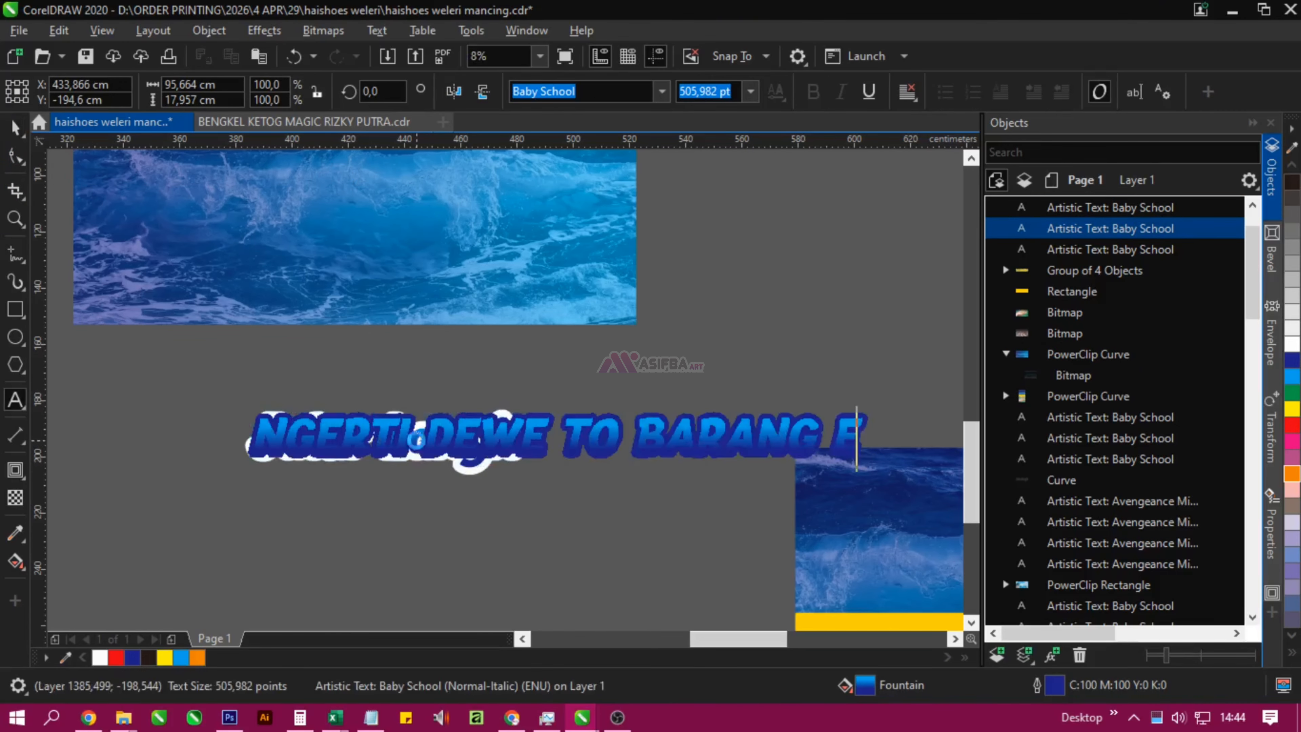
key("Escape")
key("Escape")
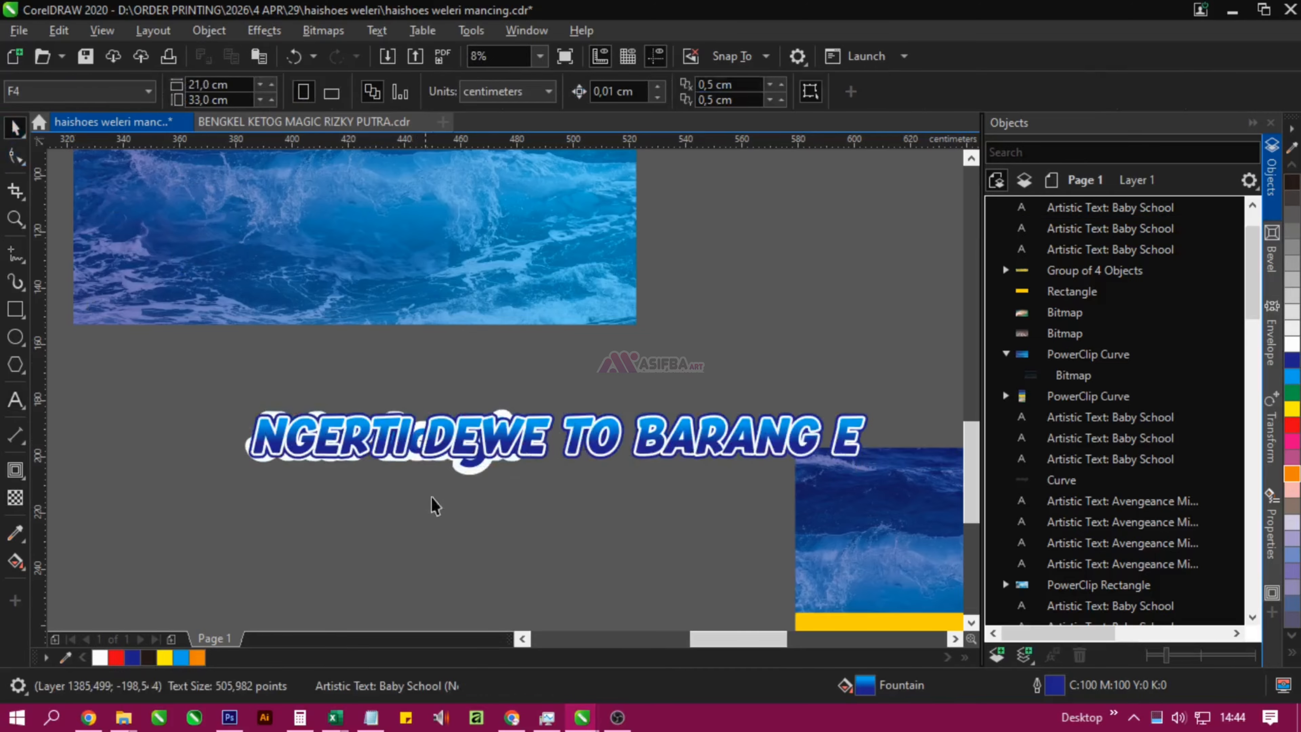
scroll(489, 463, "up", 1)
double_click(502, 448)
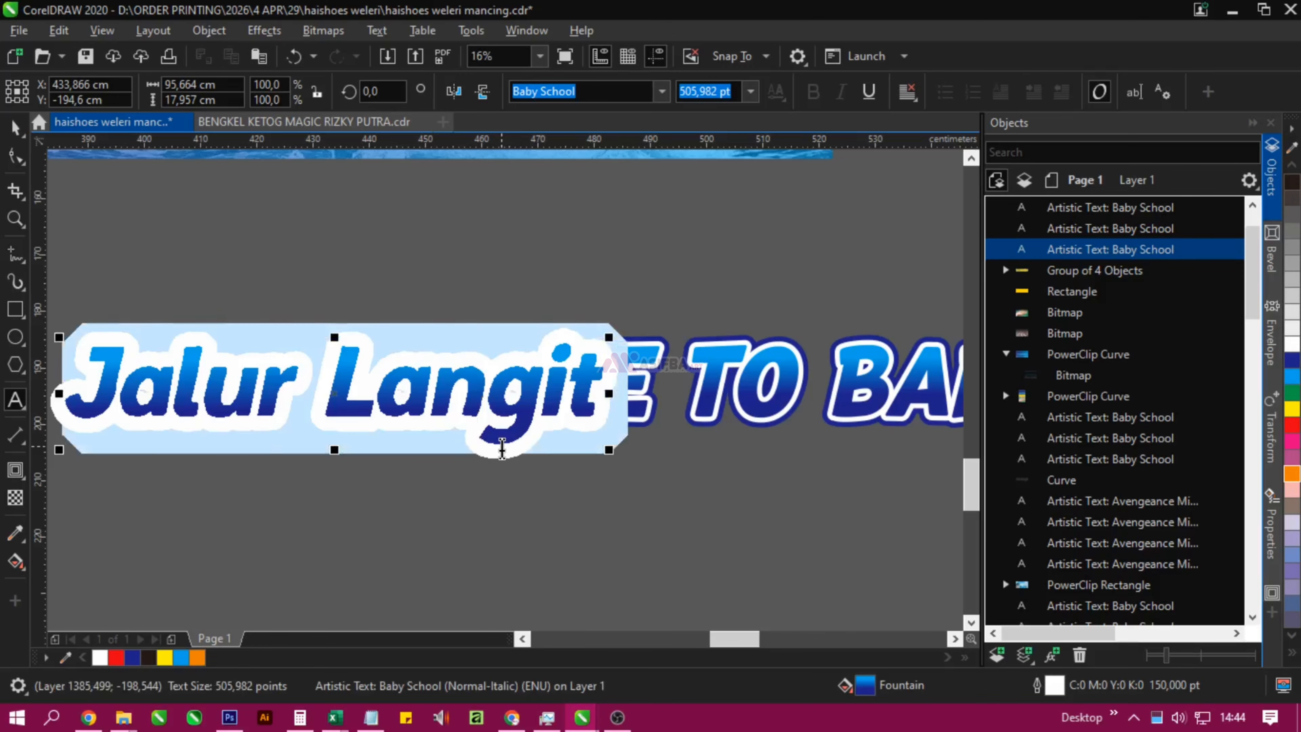
scroll(549, 312, "down", 2)
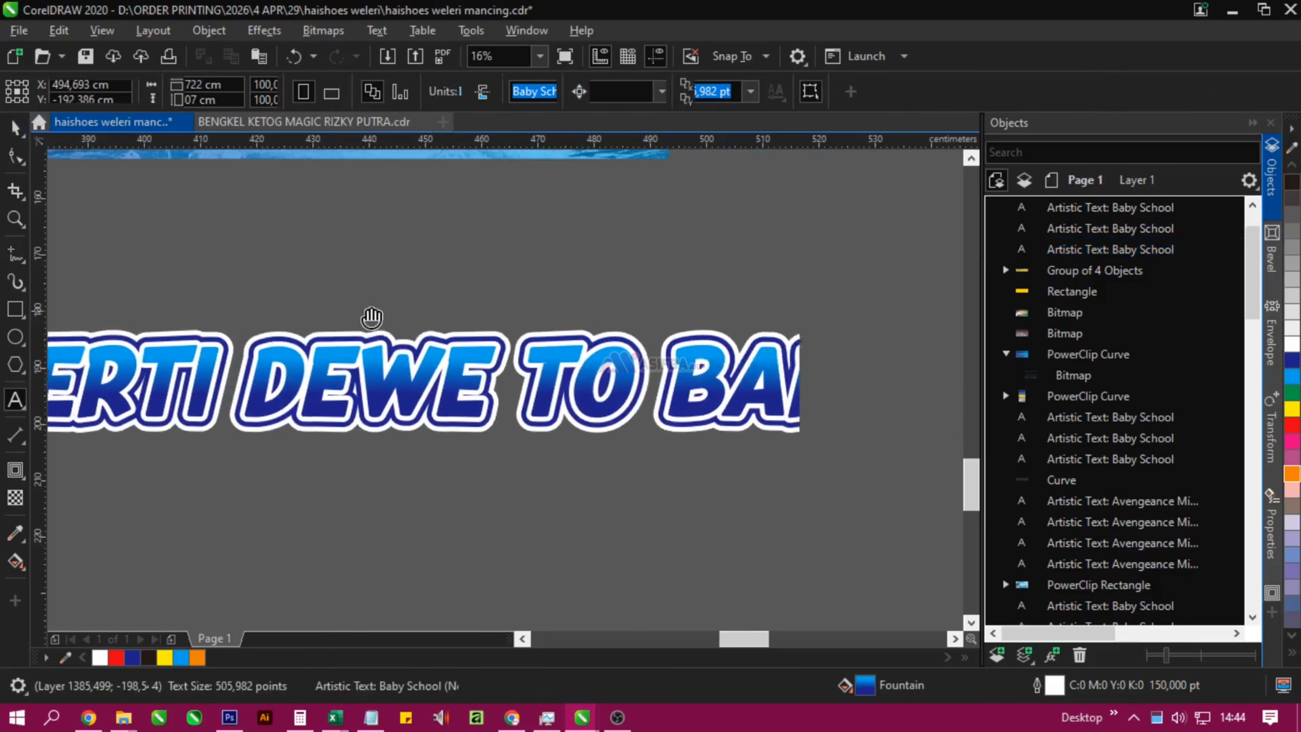
key("Escape")
- Move the three NGERTI DEWE TO BARANG E layers onto the wave banner below the title and scale them to about 175 cm wide
left_click_drag(644, 323, 249, 416)
left_click_drag(514, 330, 434, 218)
scroll(434, 218, "up", 1)
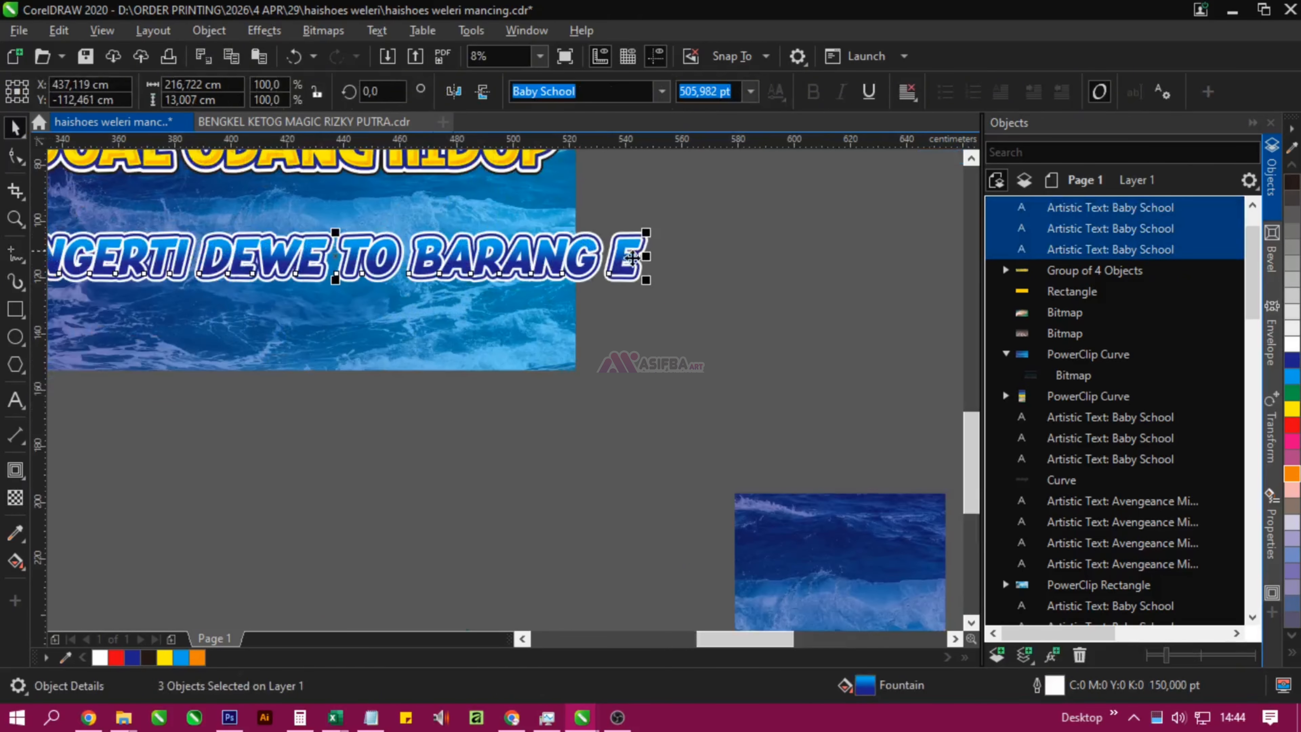
left_click_drag(646, 280, 589, 391)
left_click(670, 359)
- Recolour the slogan layers: white fill with dark blue outline in front, yellow outline in the middle, dark blue outline at the back
scroll(506, 362, "up", 1)
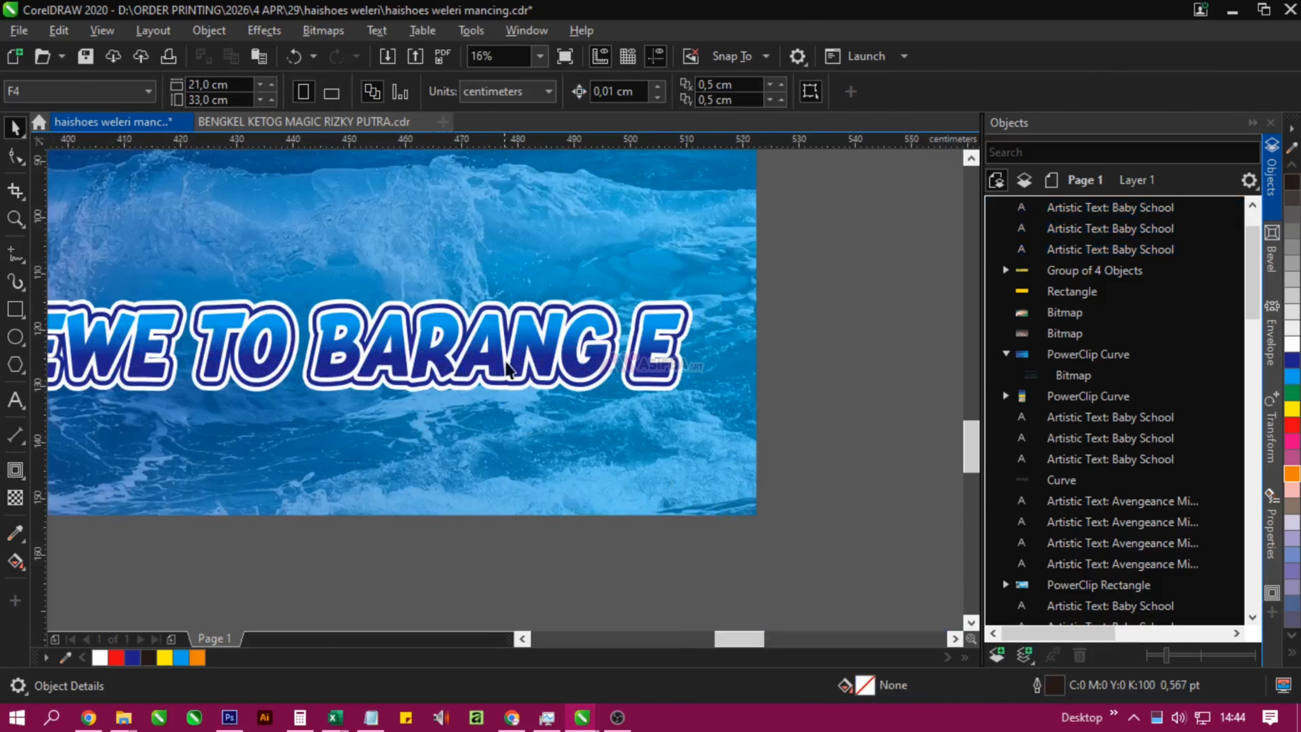
left_click(507, 368)
left_click(1291, 346)
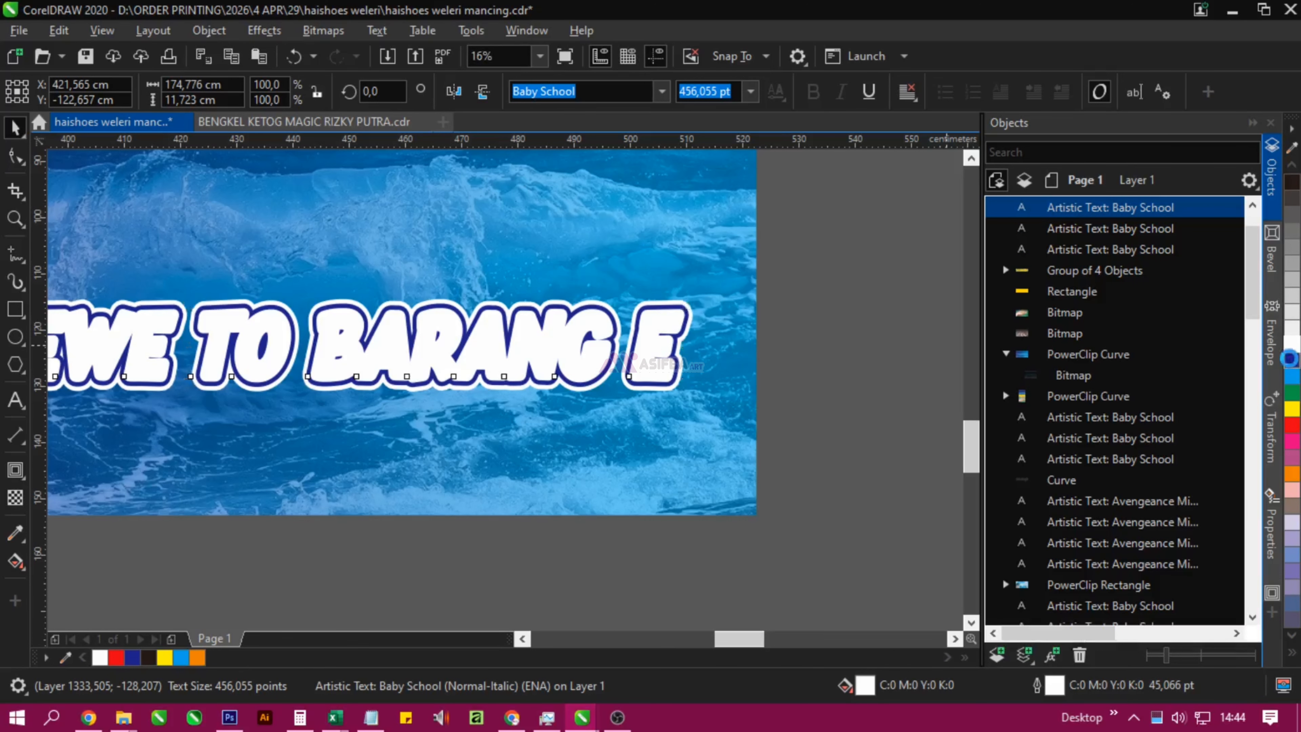
left_click(1135, 229)
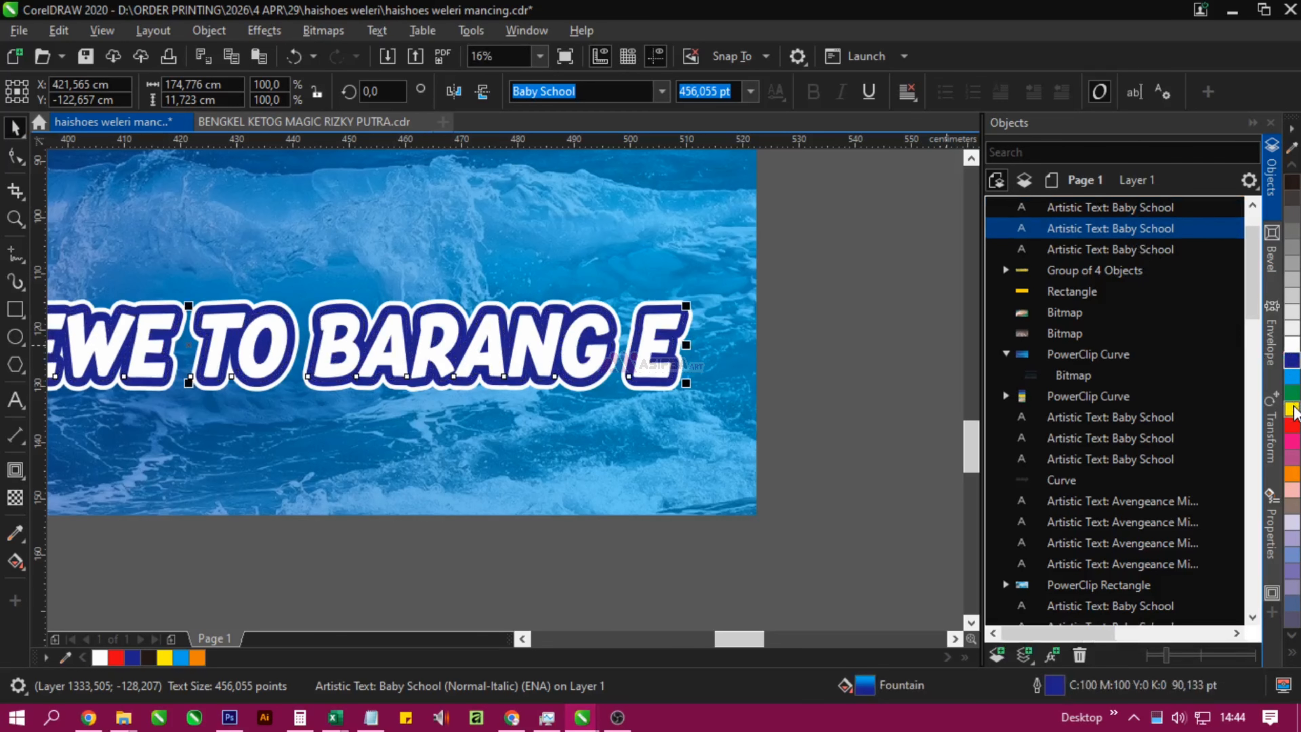
right_click(1293, 409)
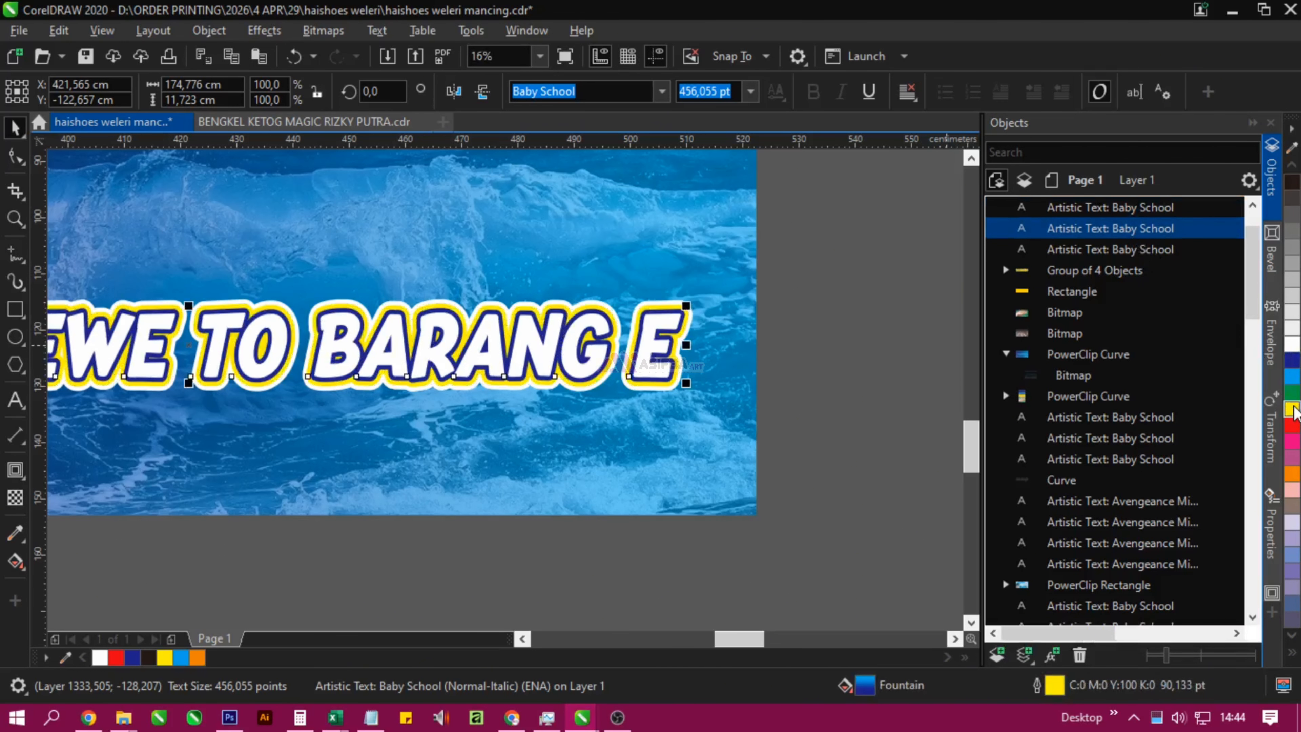
left_click(1136, 252)
right_click(1296, 367)
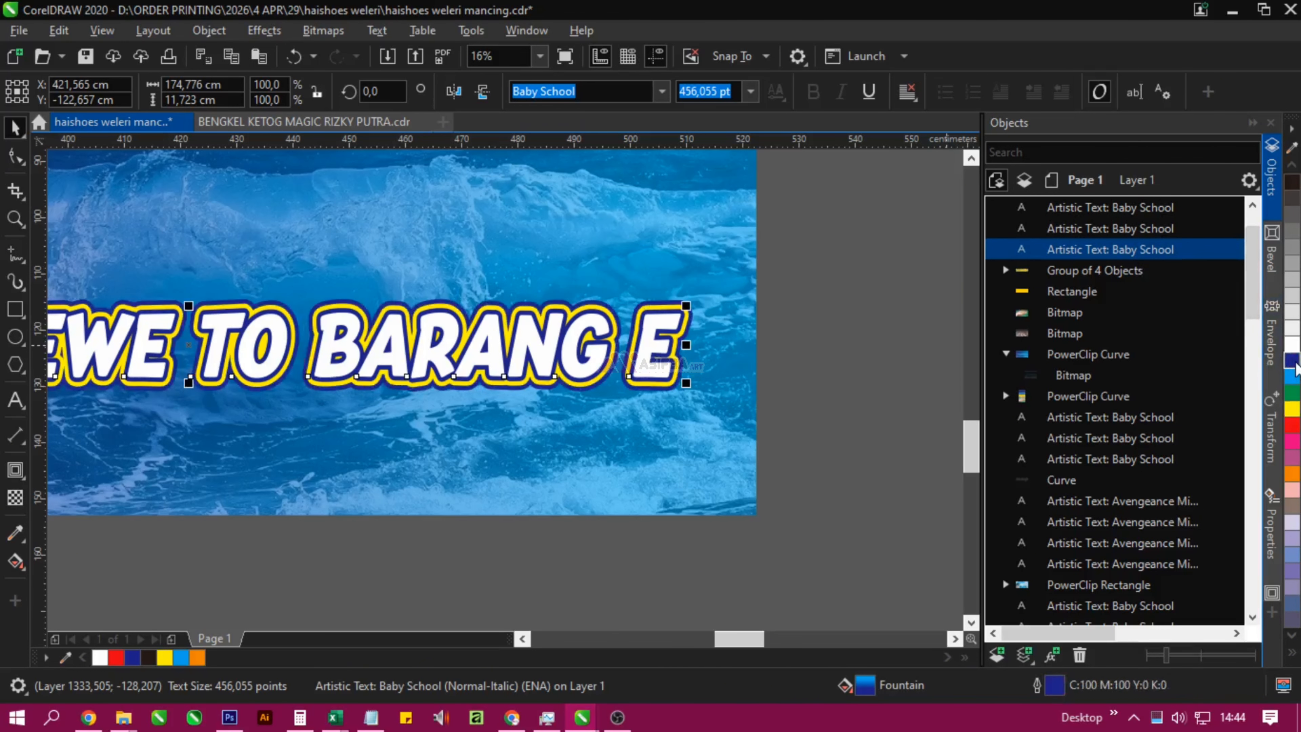
scroll(579, 353, "down", 1)
left_click(762, 390)
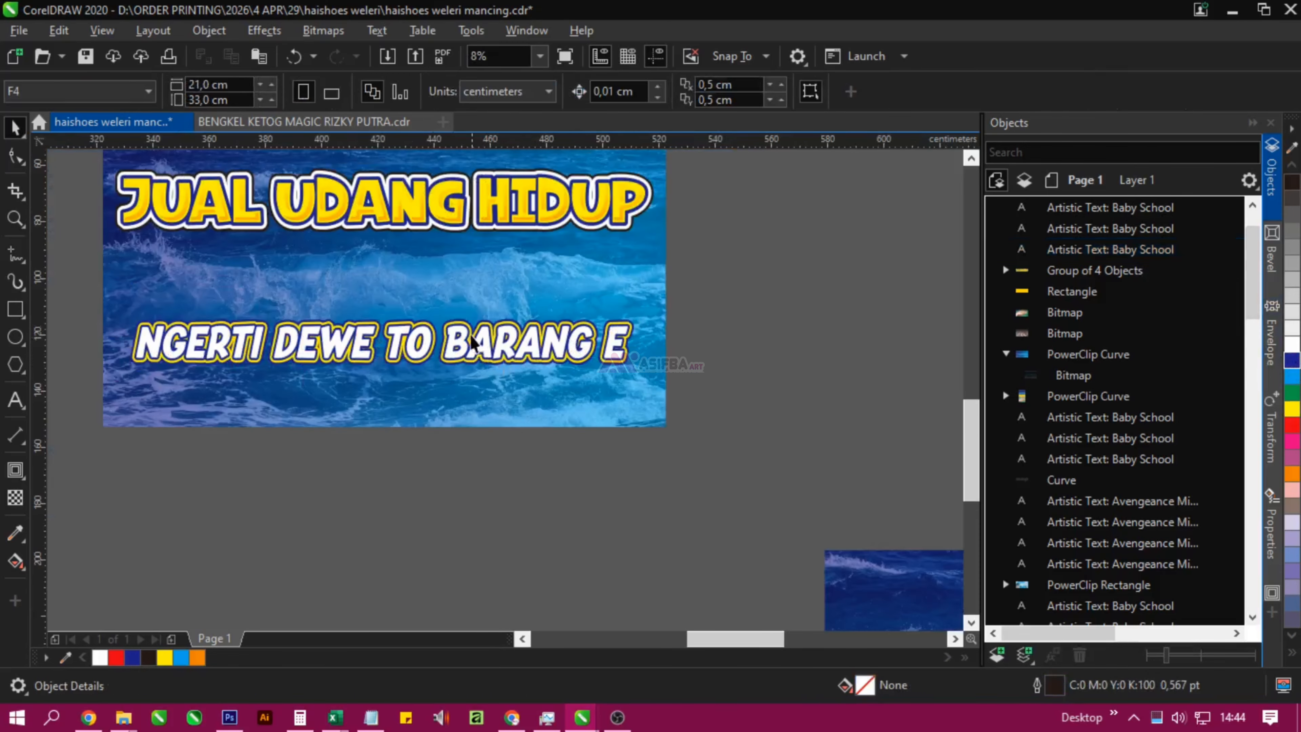
- Place a copy of the front white slogan layer just below the wave banner and save the document
scroll(460, 355, "up", 1)
left_click(434, 327)
scroll(435, 326, "down", 1)
left_click_drag(435, 328, 439, 445)
left_click_drag(691, 432, 702, 428)
key("ctrl+s")
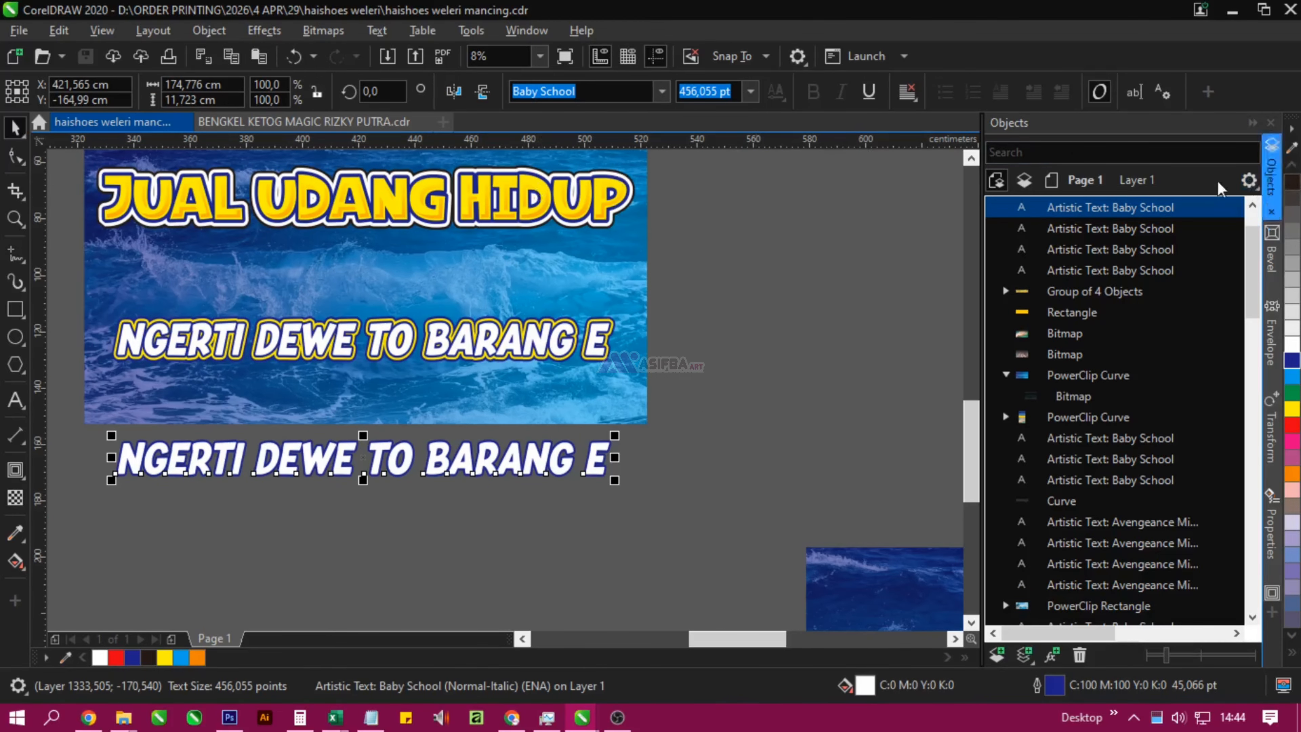
- Set the outline width of the slogan copy below the banner to None
key("F12")
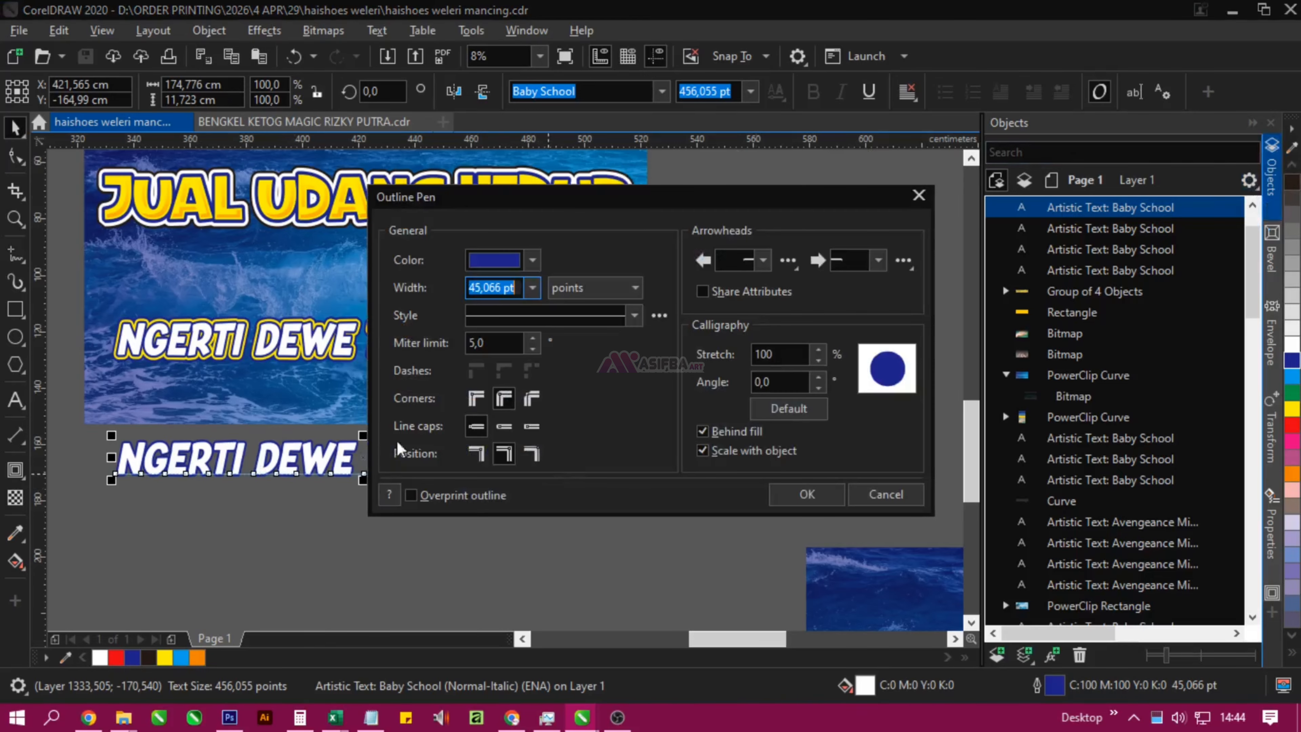
left_click(533, 290)
left_click(531, 310)
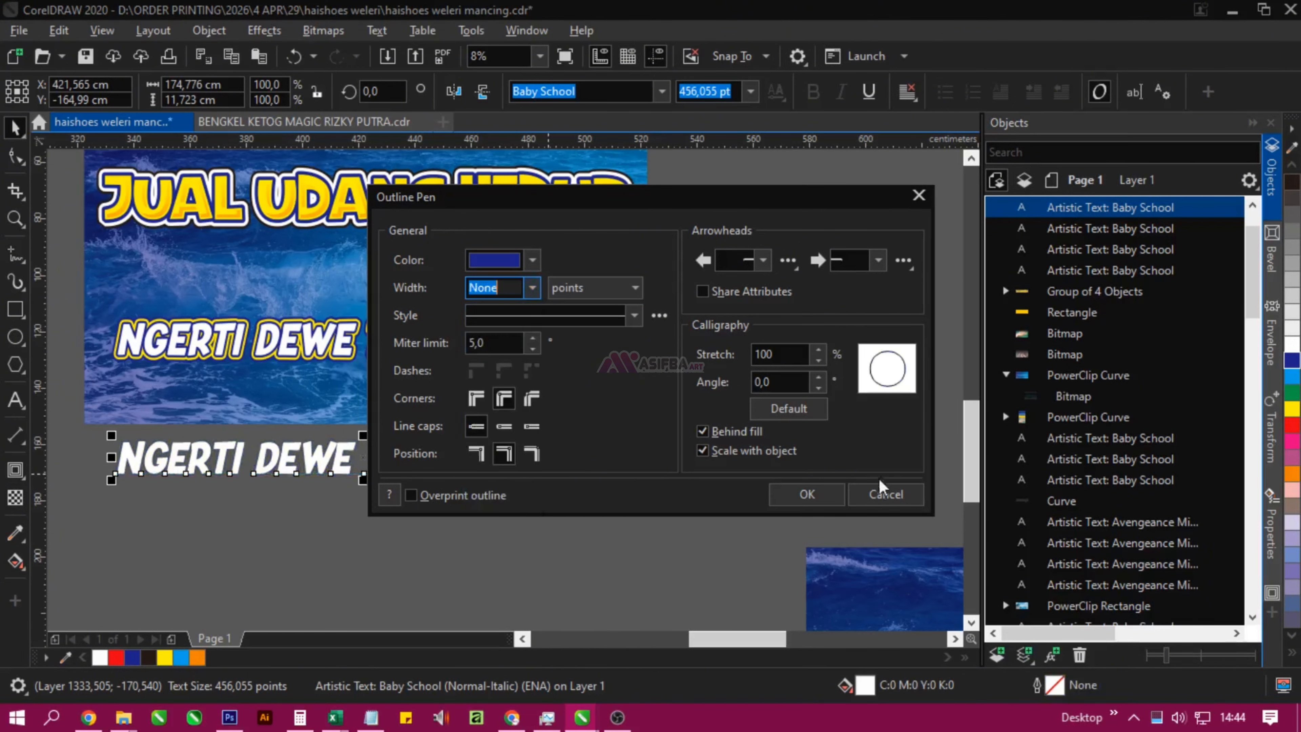
left_click(807, 494)
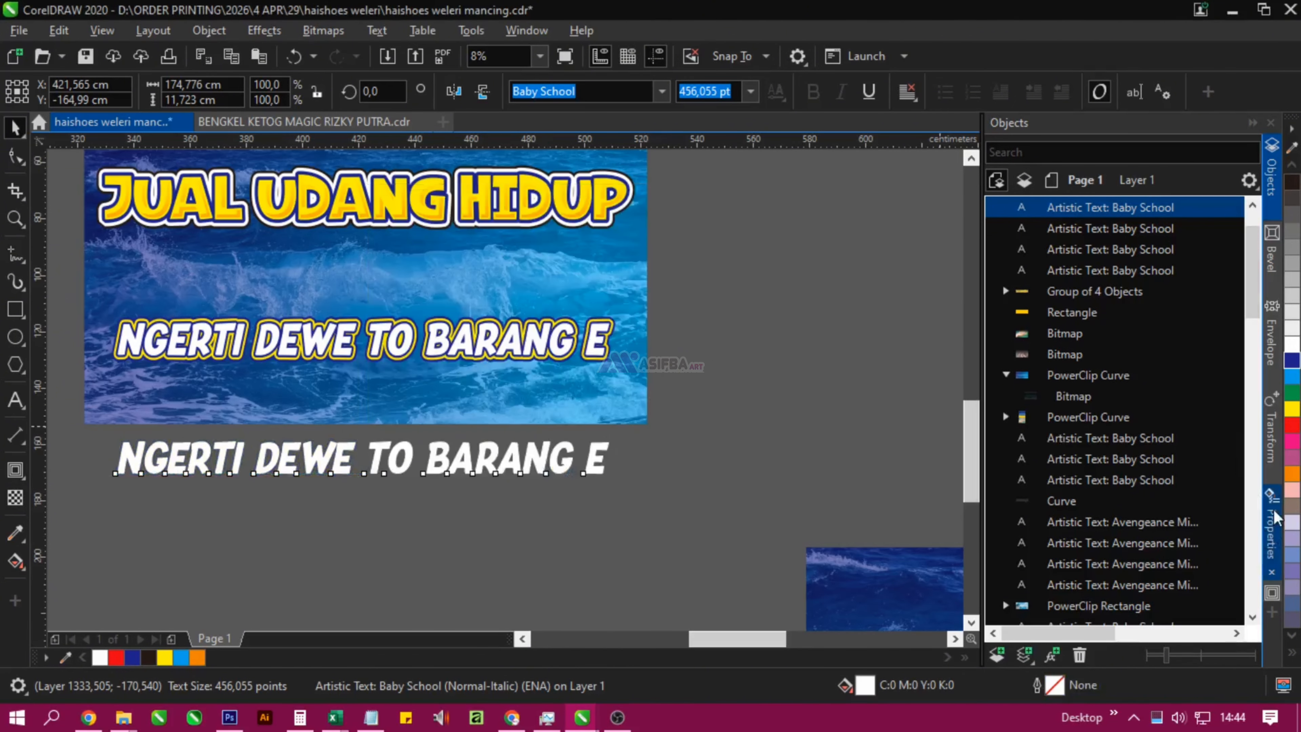
- Apply a Soft edge bevel with light direction 75 to the slogan copy and try an altitude of 75
left_click(1272, 249)
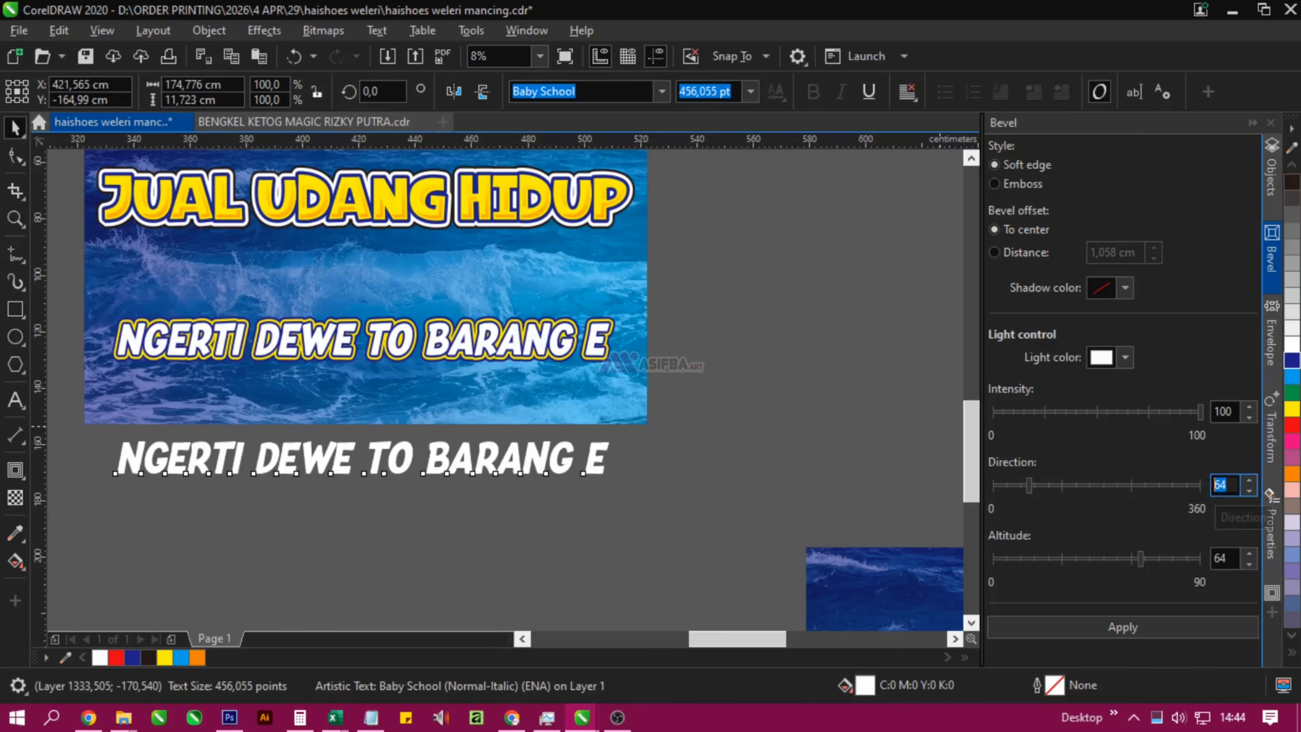
type("75")
key("Return")
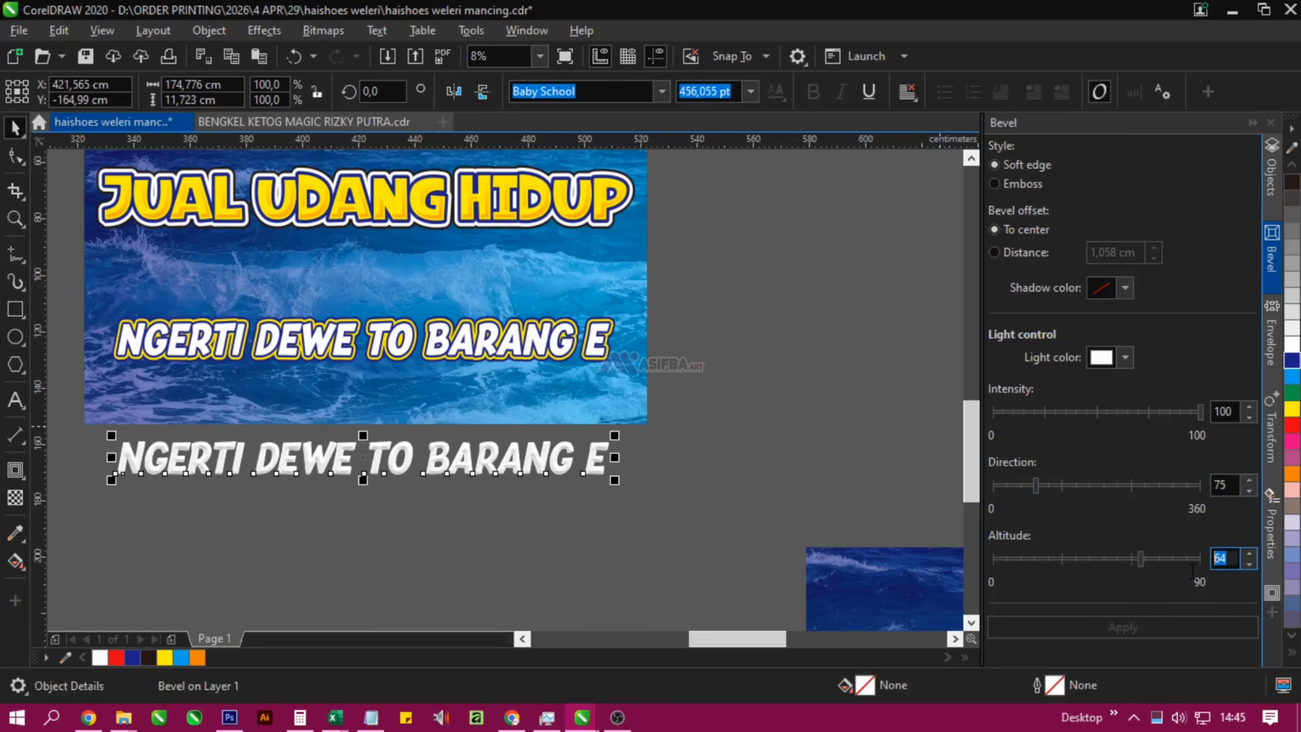
type("75")
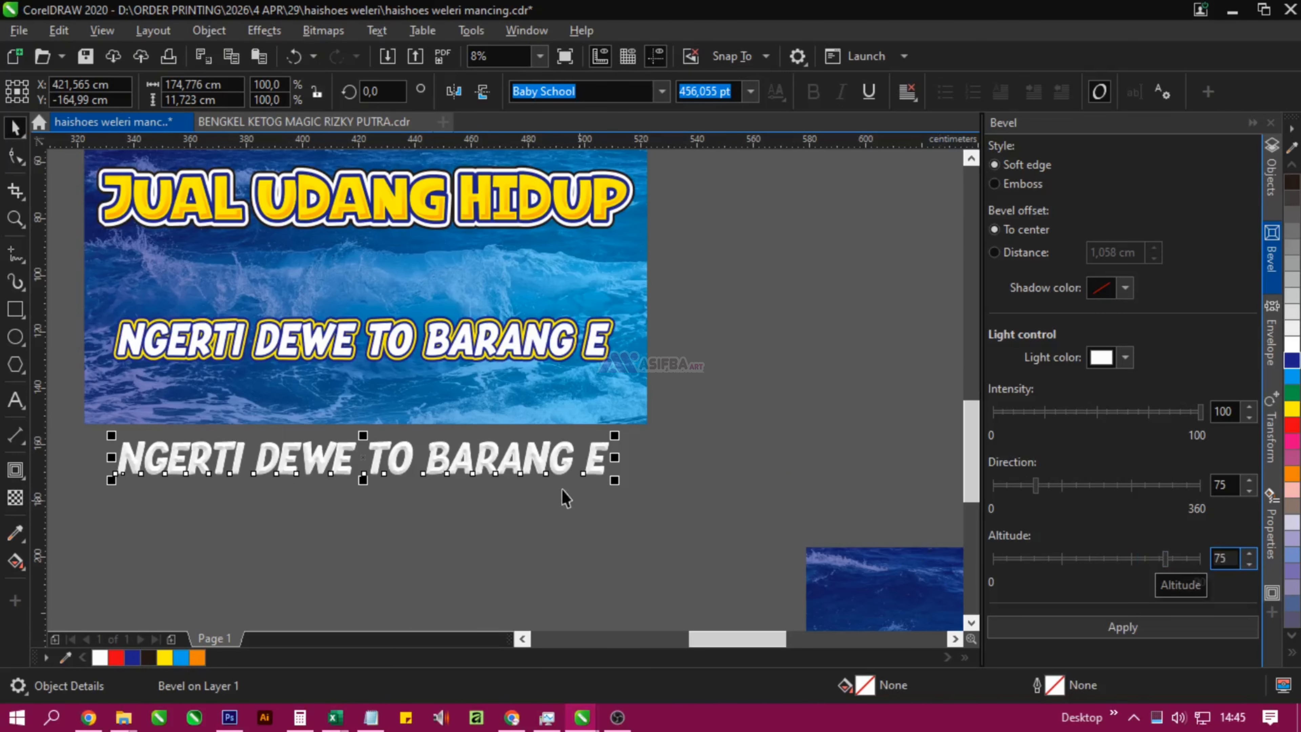
scroll(508, 462, "up", 2)
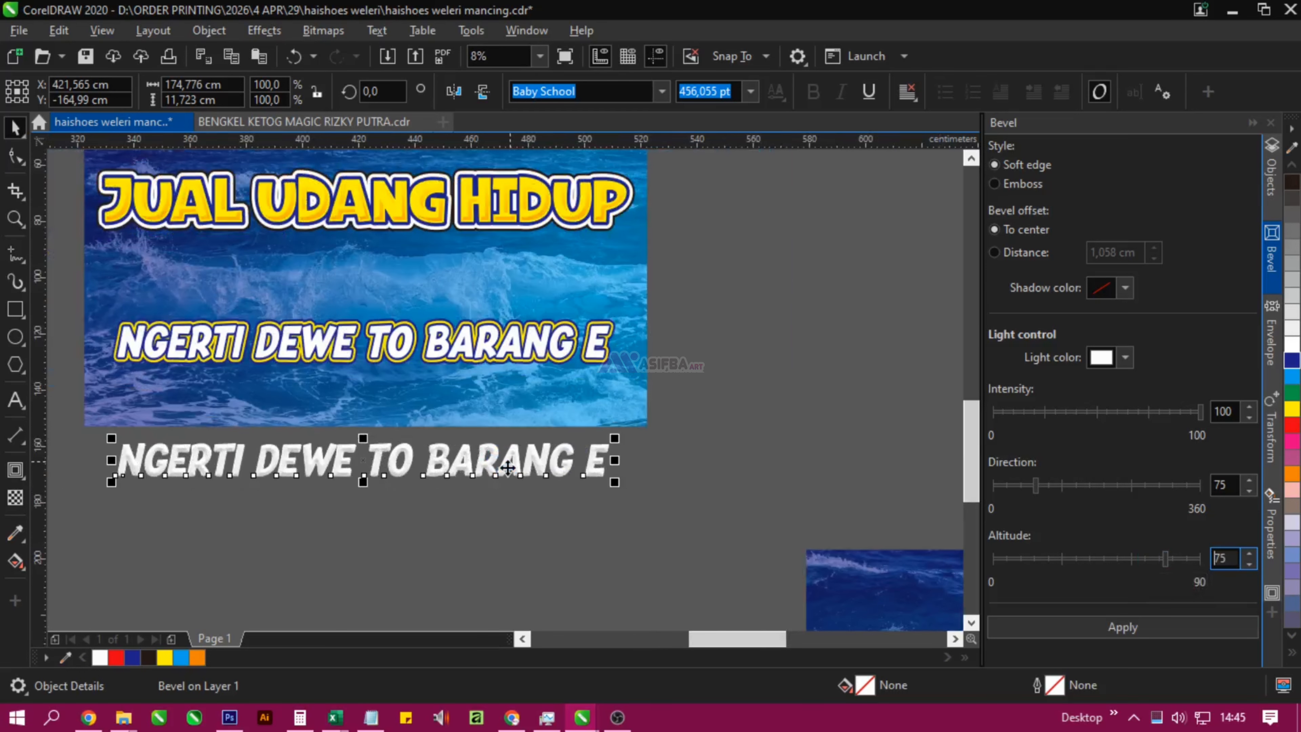
- Break the bevel effect apart from the slogan copy and align the bevel bitmap over the slogan on the banner
left_click_drag(676, 532, 66, 417)
key("ctrl+k")
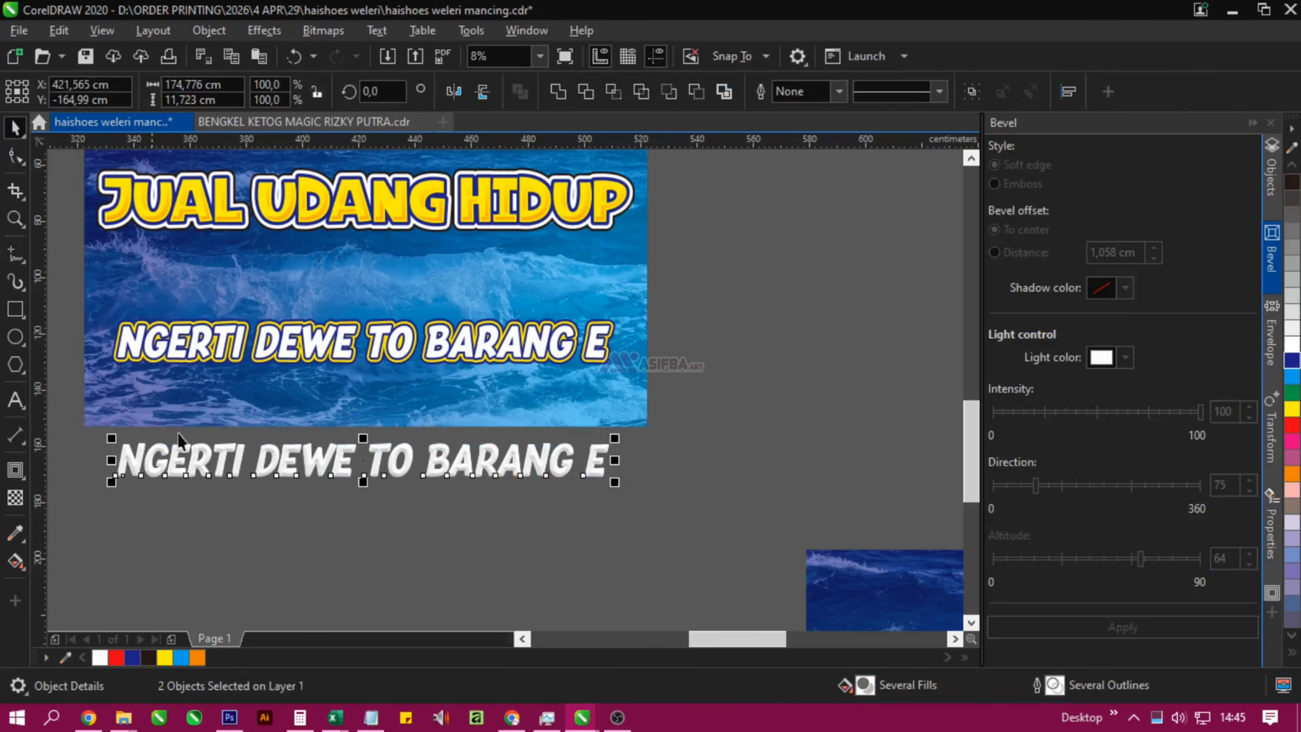
left_click(332, 483)
left_click(343, 454)
scroll(334, 397, "up", 2)
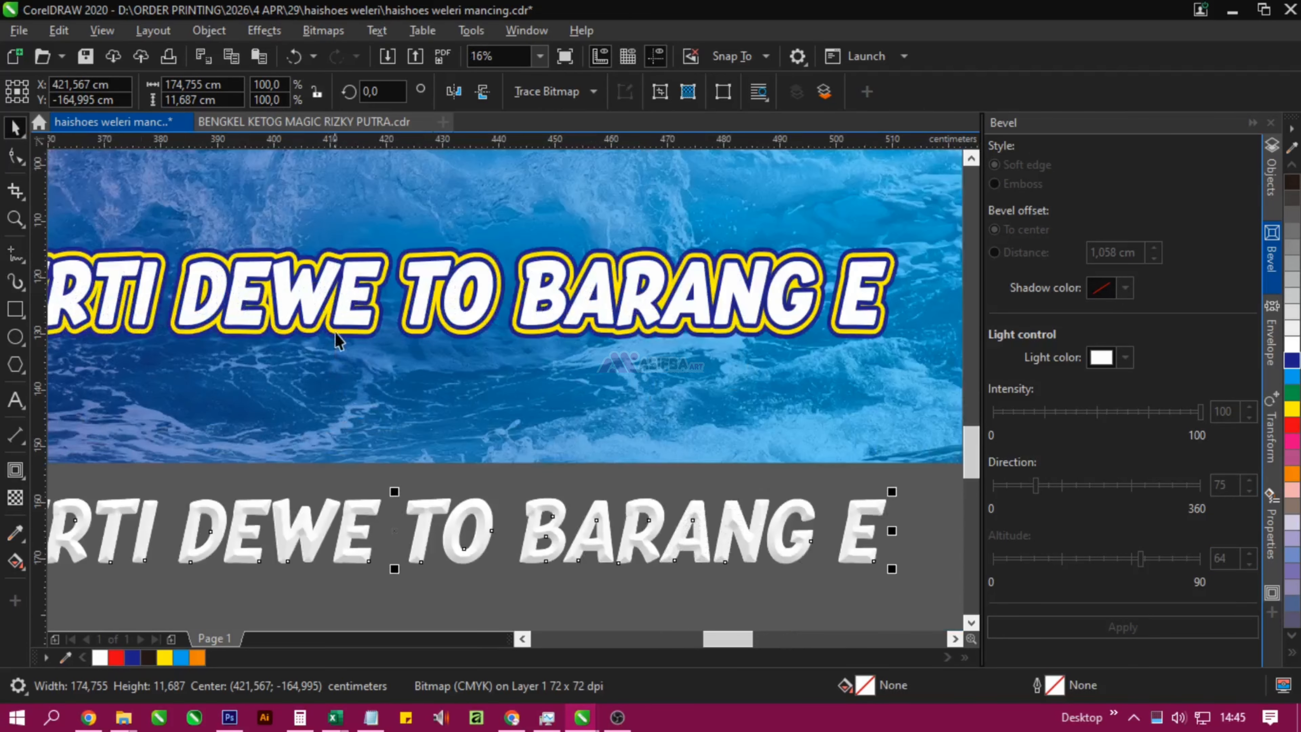
left_click(342, 313, "shift")
key("e")
scroll(343, 339, "down", 1)
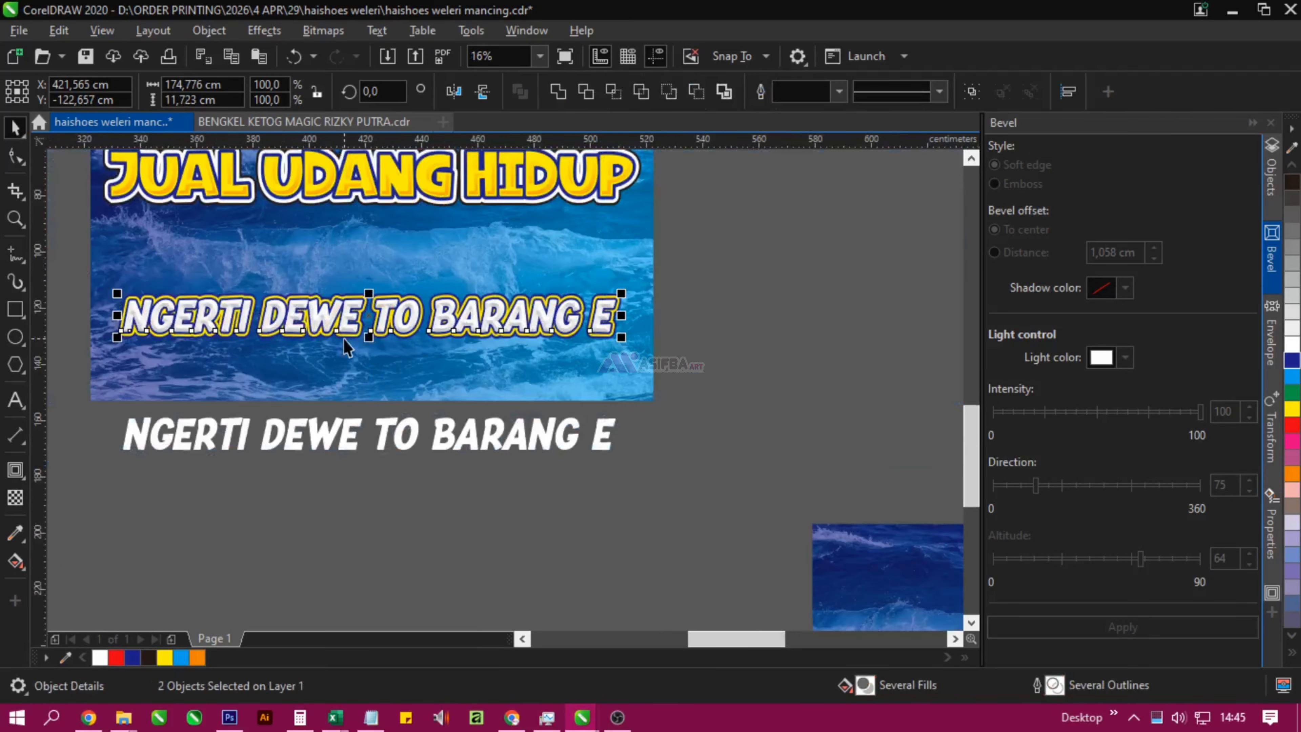
- Delete the leftover white slogan copy below the banner and group the four slogan layers on the banner
left_click(398, 444)
key("Delete")
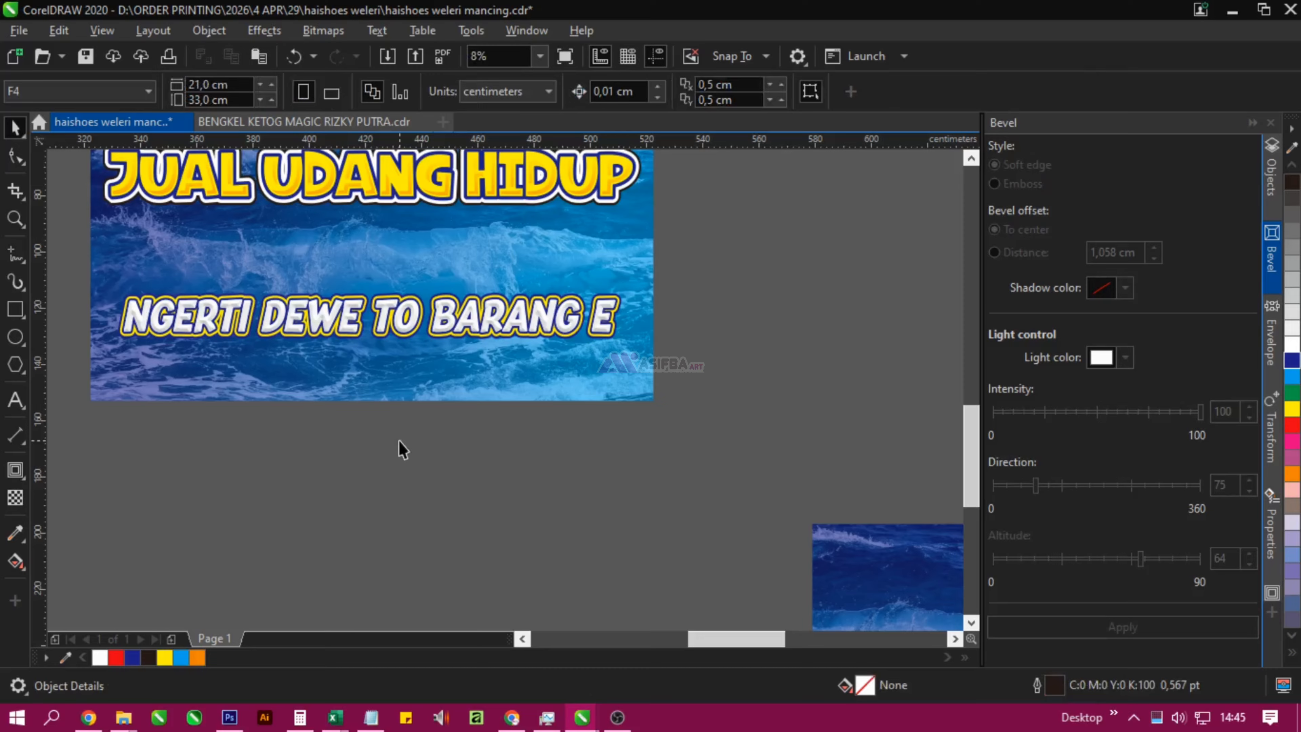
scroll(407, 333, "up", 2)
scroll(407, 333, "down", 2)
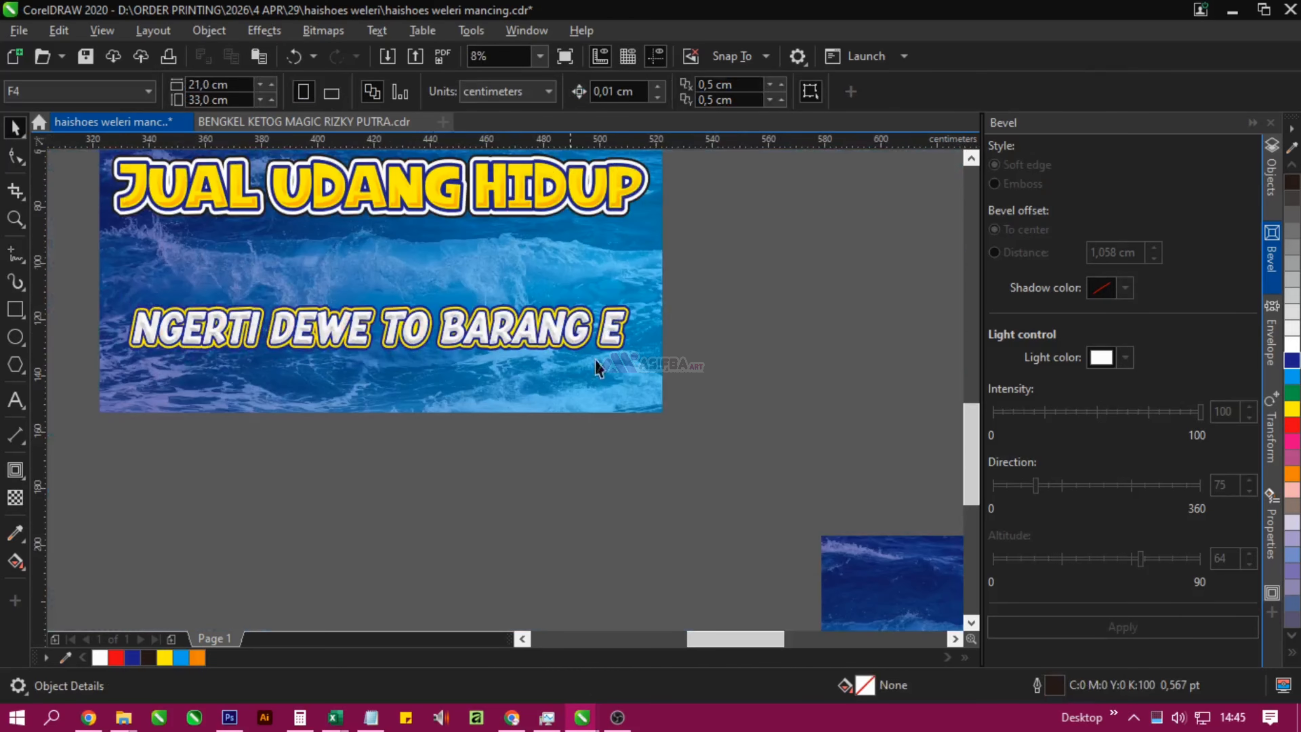
left_click_drag(215, 308, 87, 258)
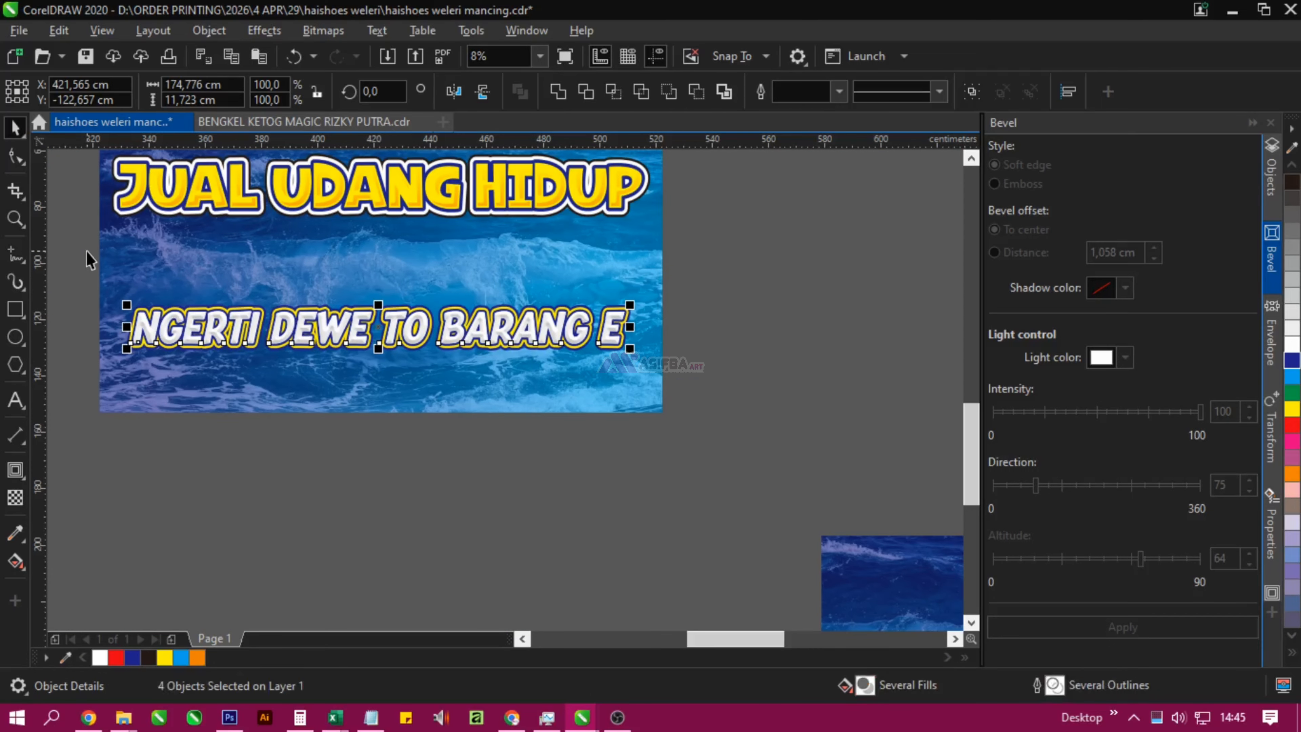
key("ctrl+g")
key("Escape")
scroll(415, 323, "down", 1)
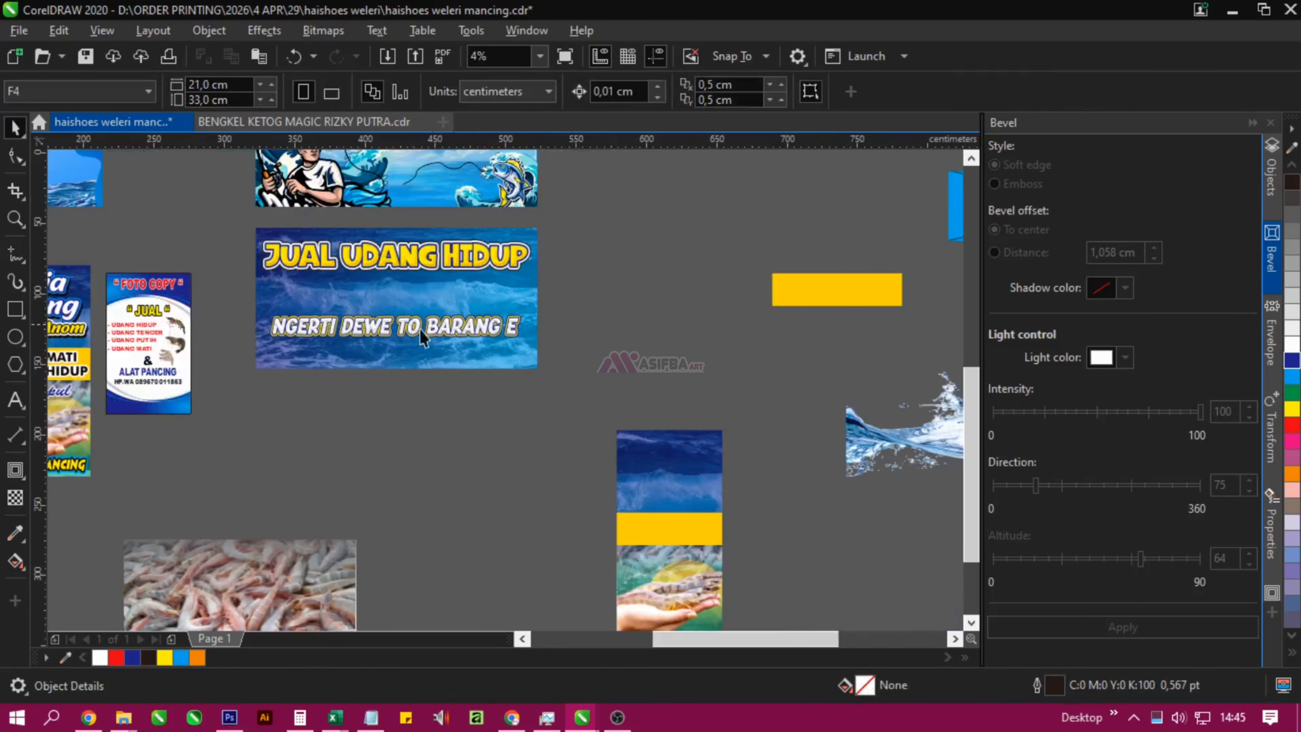
left_click_drag(471, 451, 554, 405)
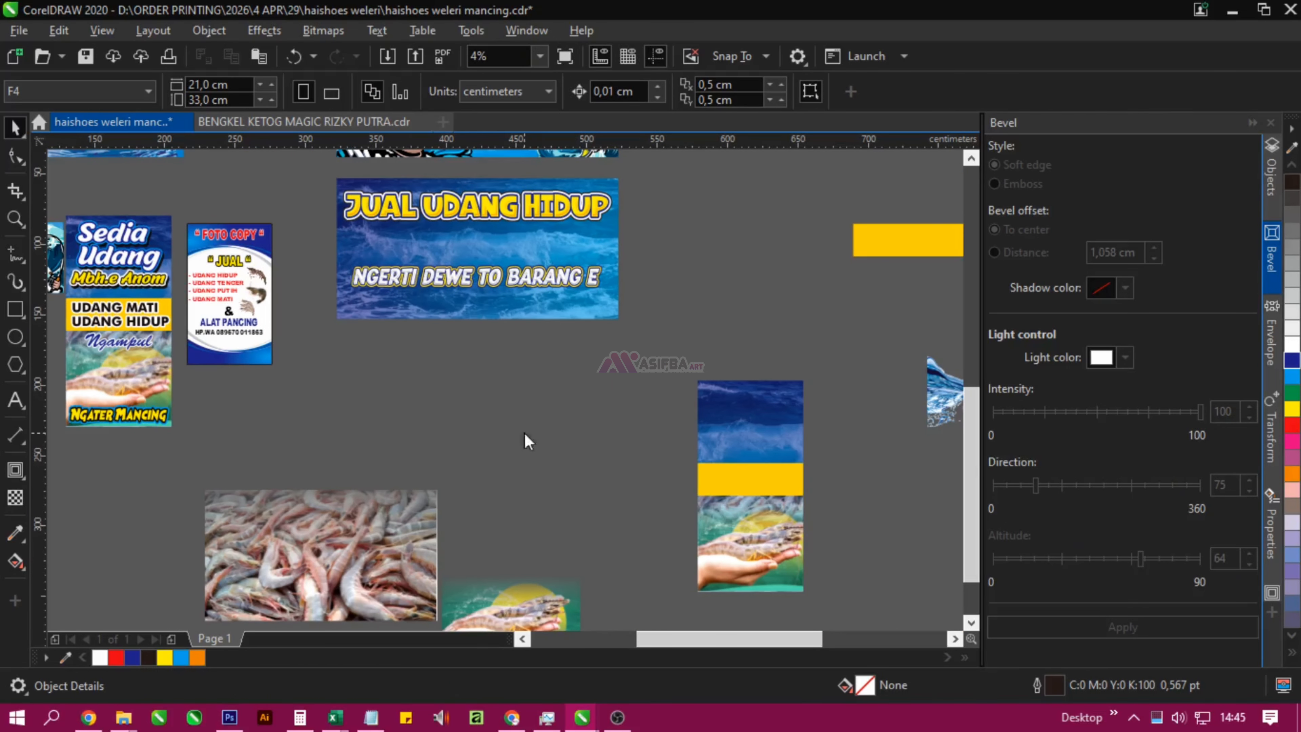
- Switch to Notepad and copy the WhatsApp number without its country code from the order notes
key("alt+Tab")
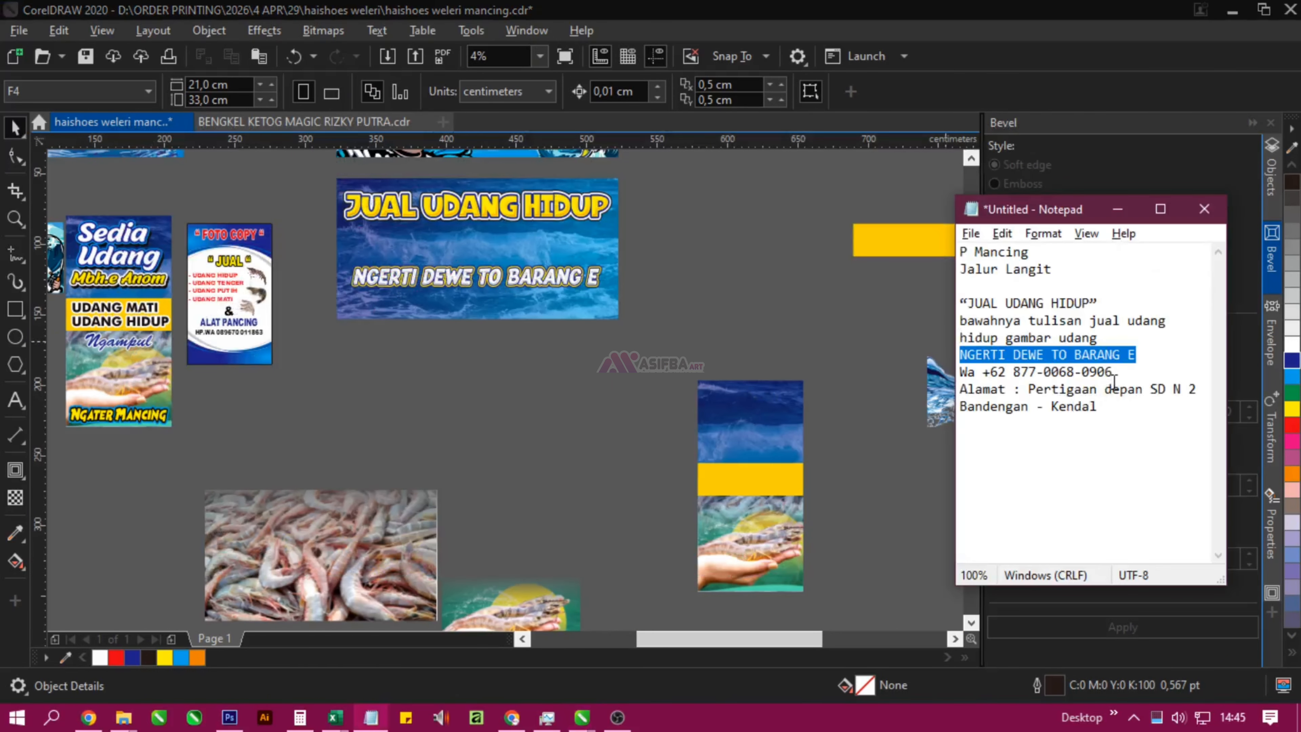
left_click_drag(1114, 376, 1000, 376)
key("ctrl+c")
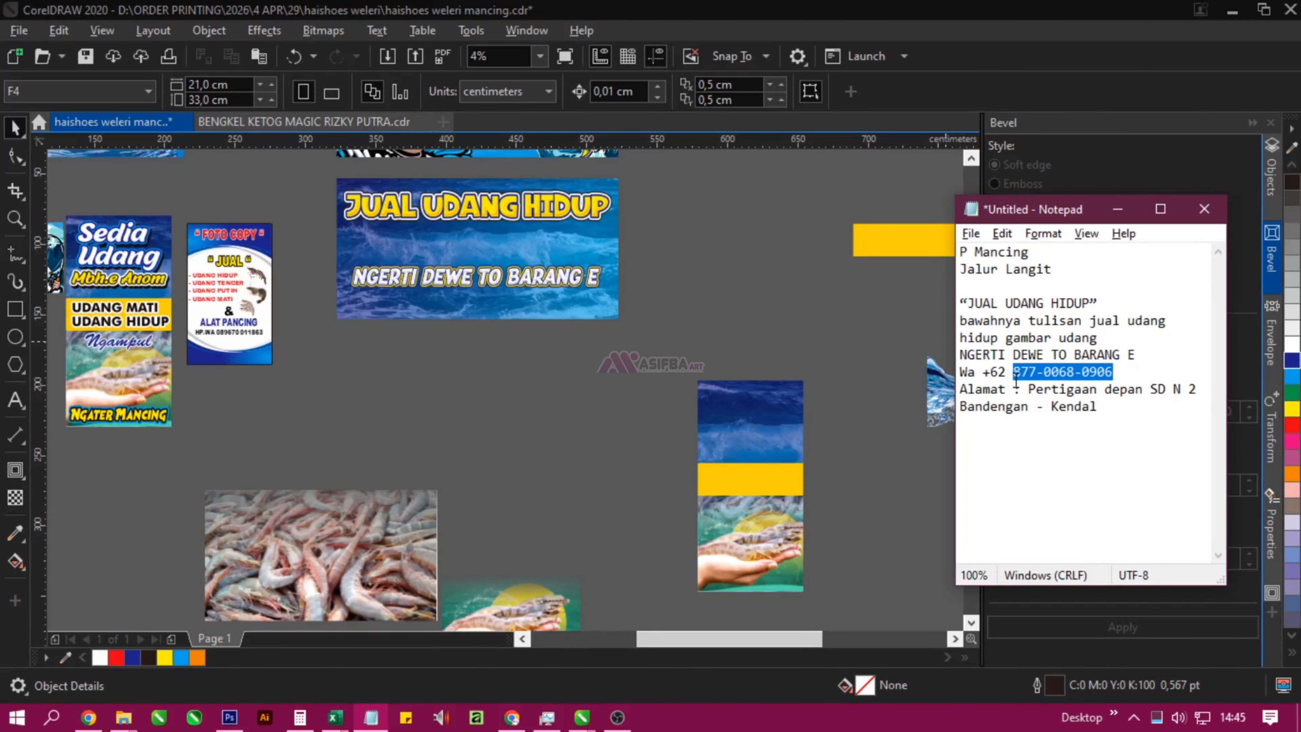
- Switch back to CorelDRAW and paste the phone number as artistic text below the slogan, scaled to about 71 cm wide
key("alt+Tab")
scroll(523, 355, "up", 3)
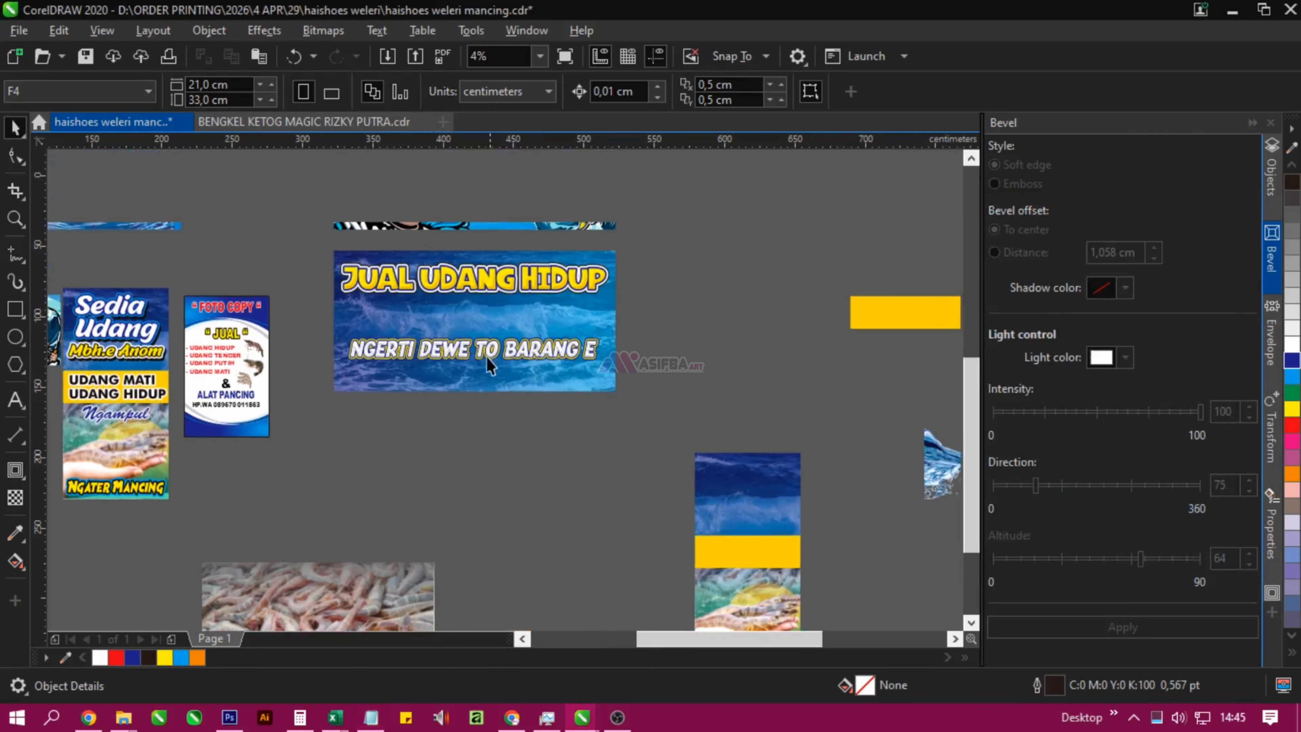
left_click(15, 403)
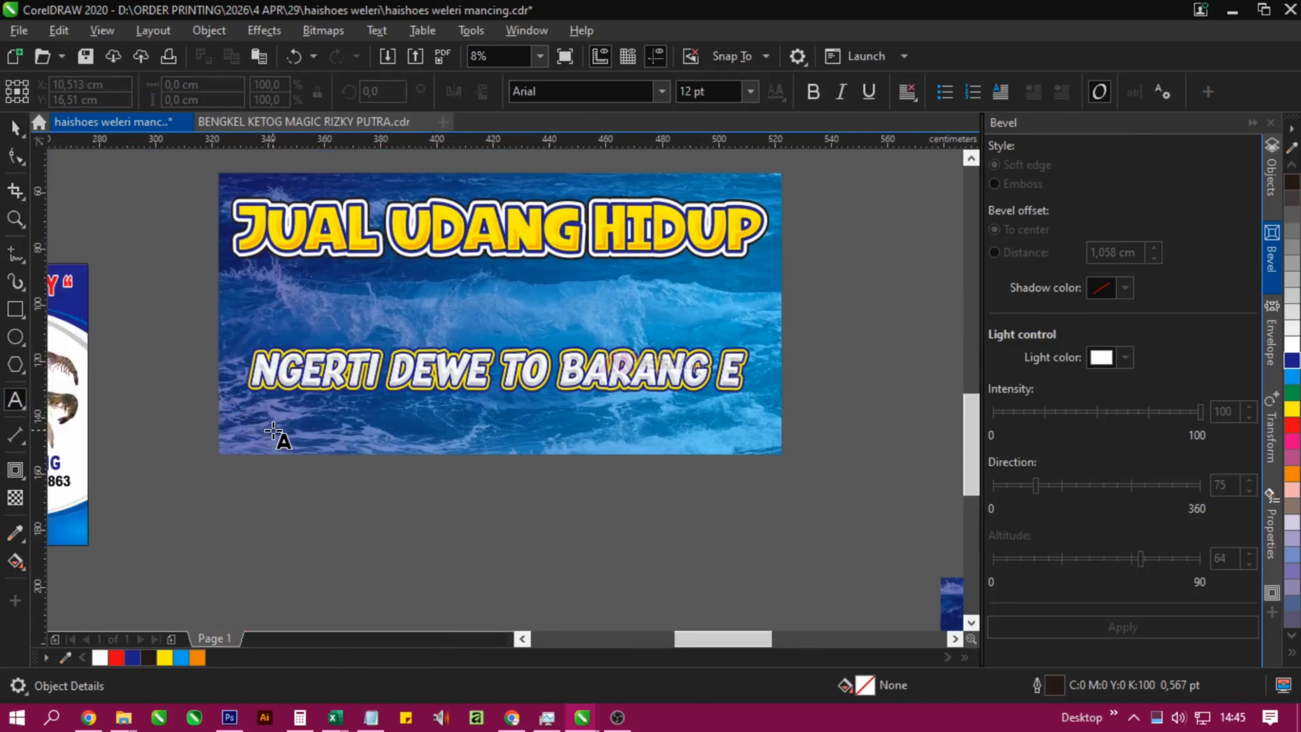
left_click(273, 431)
scroll(342, 435, "up", 1)
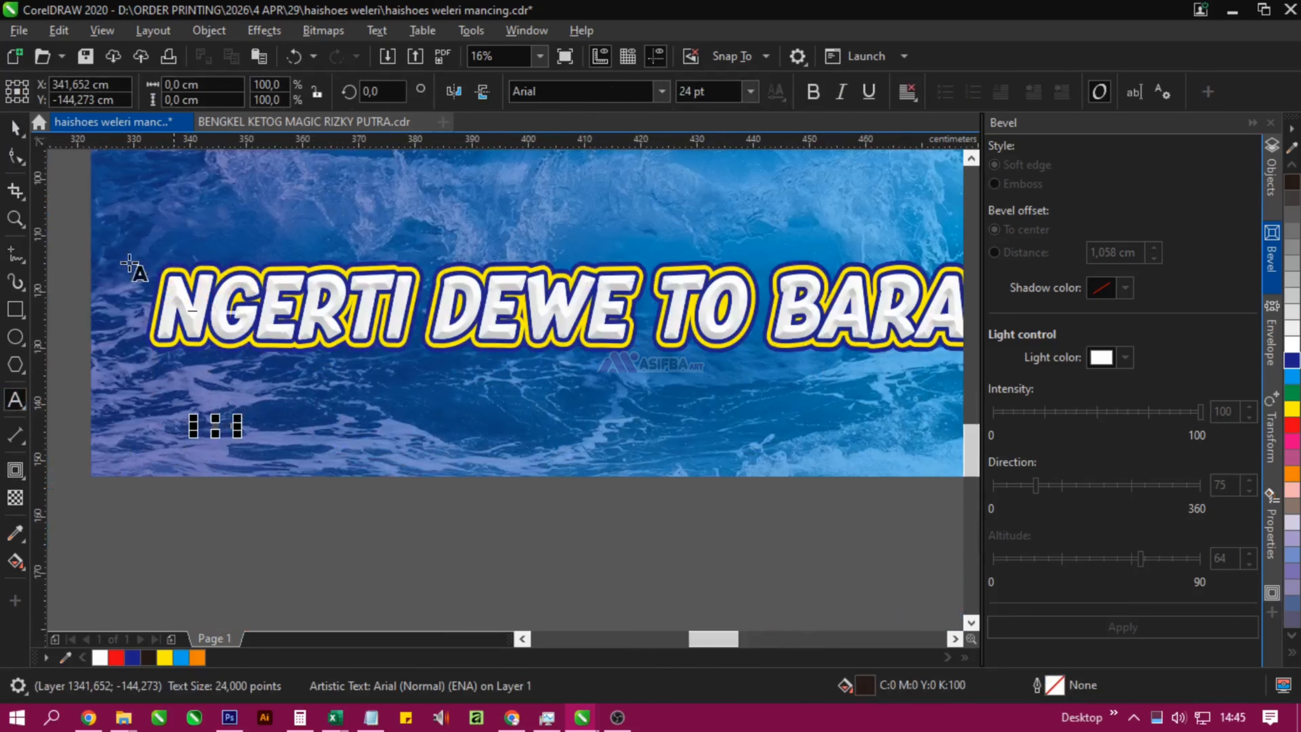
key("ctrl+v")
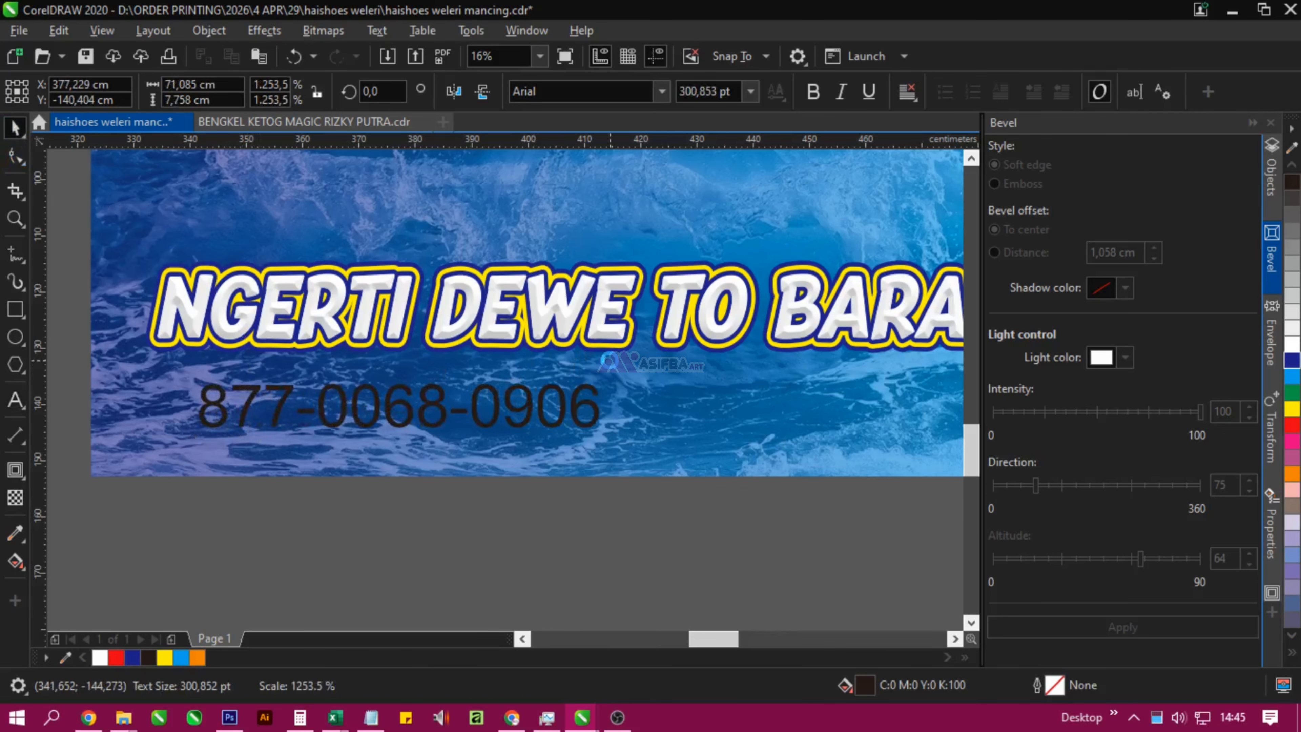
- Set the phone number's font to Poppins in bold
type("Poppins")
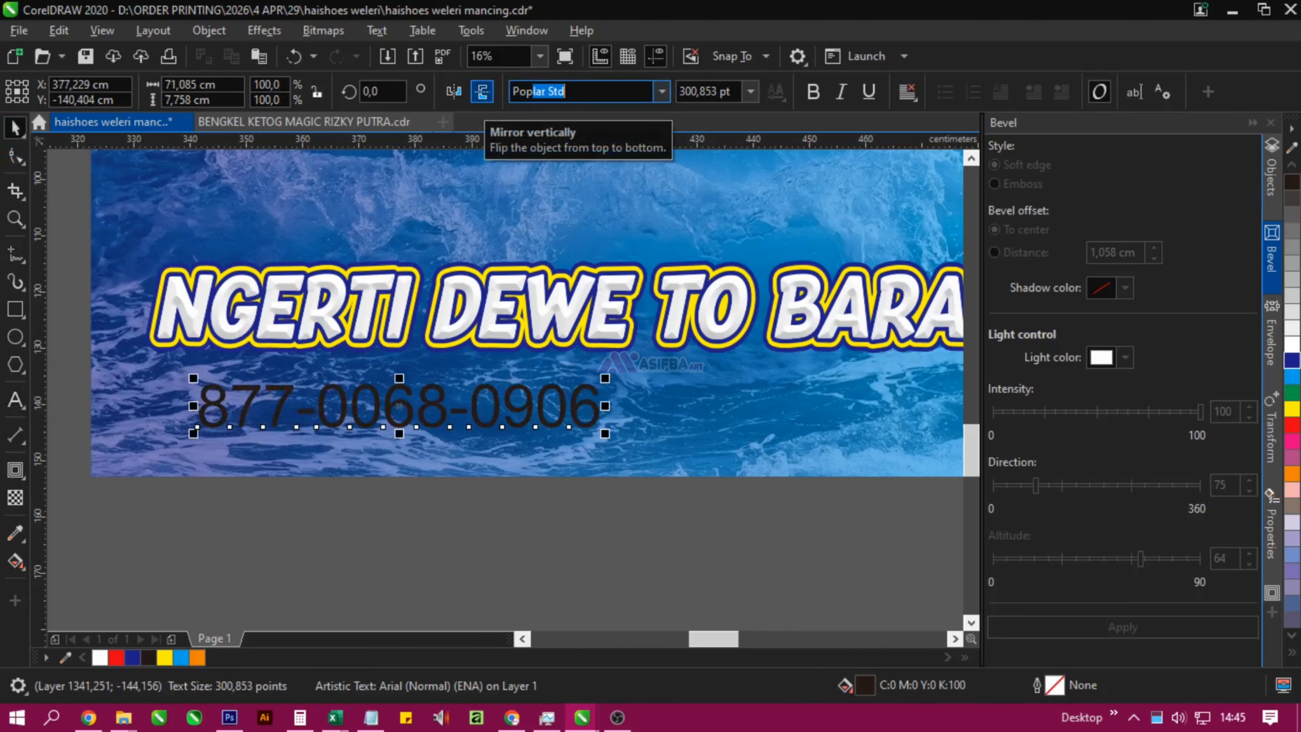
key("Return")
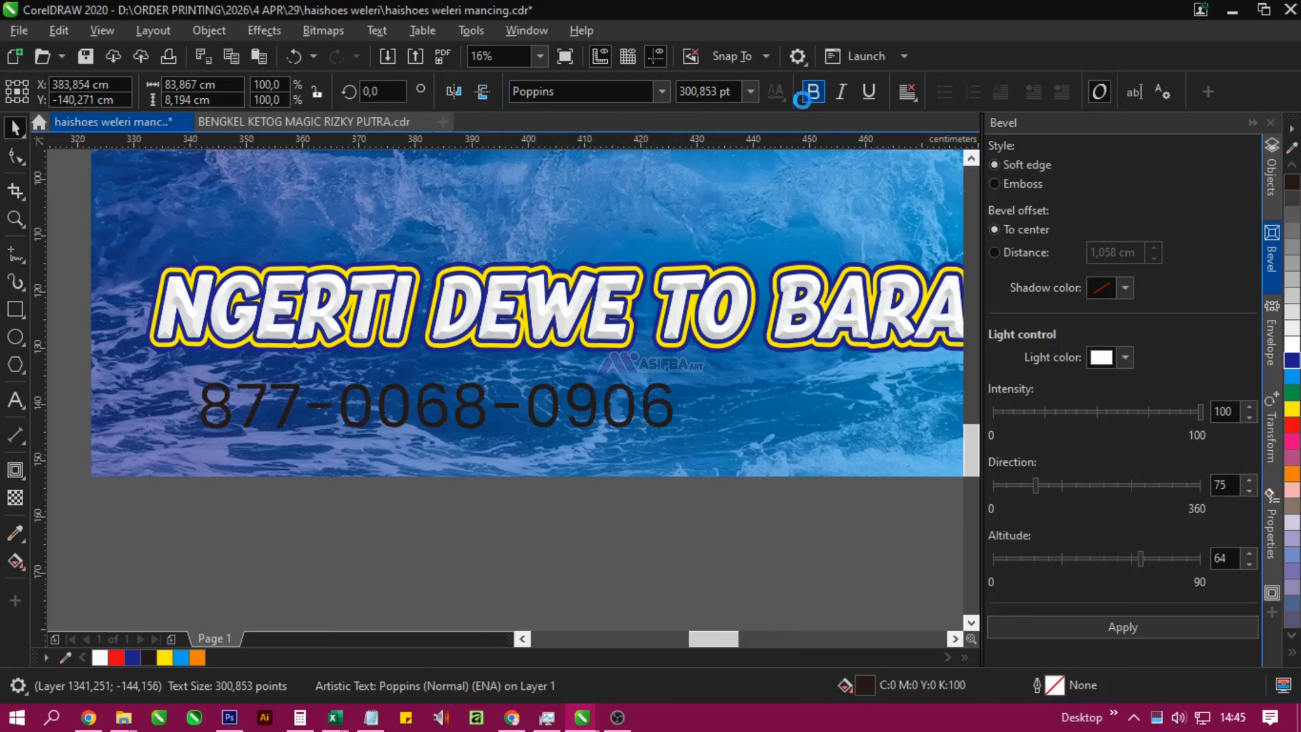
left_click(813, 92)
- Add a leading 0 to the phone number and scale it to about 68 cm wide below the slogan
double_click(190, 416)
type("0")
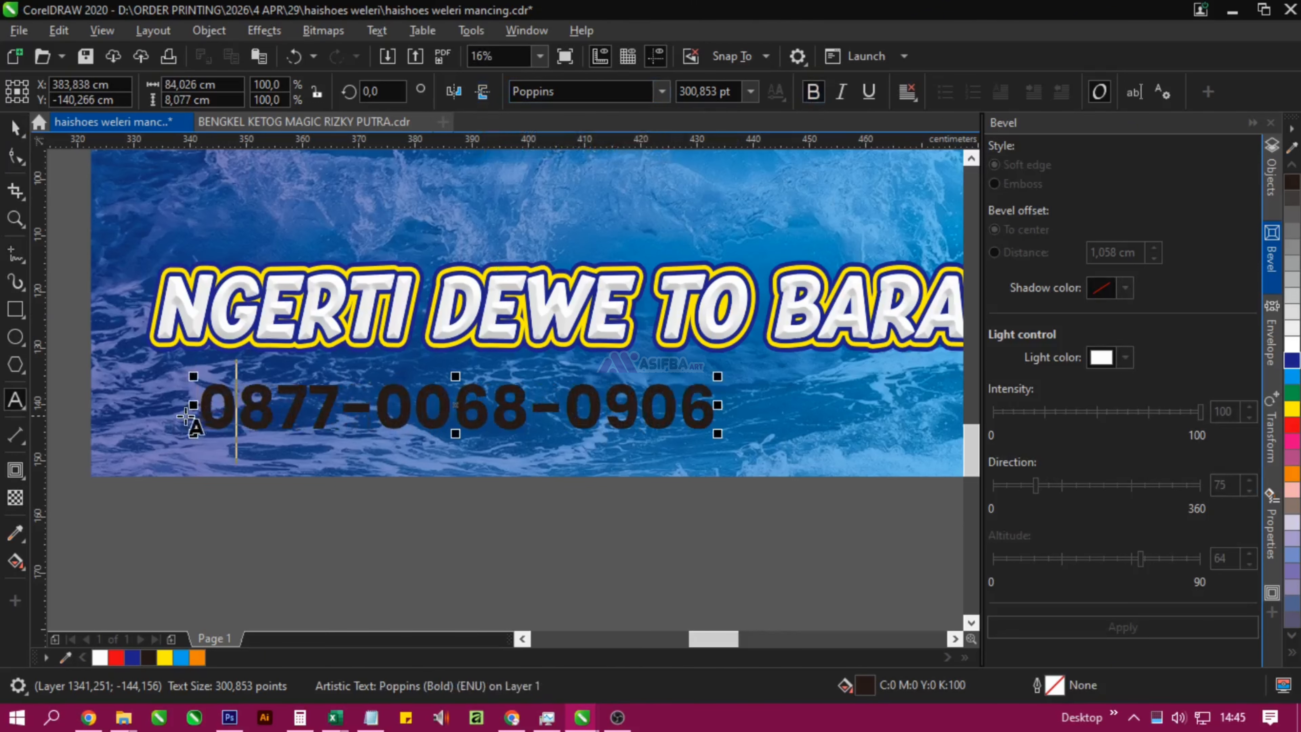
left_click(14, 128)
scroll(281, 431, "down", 2)
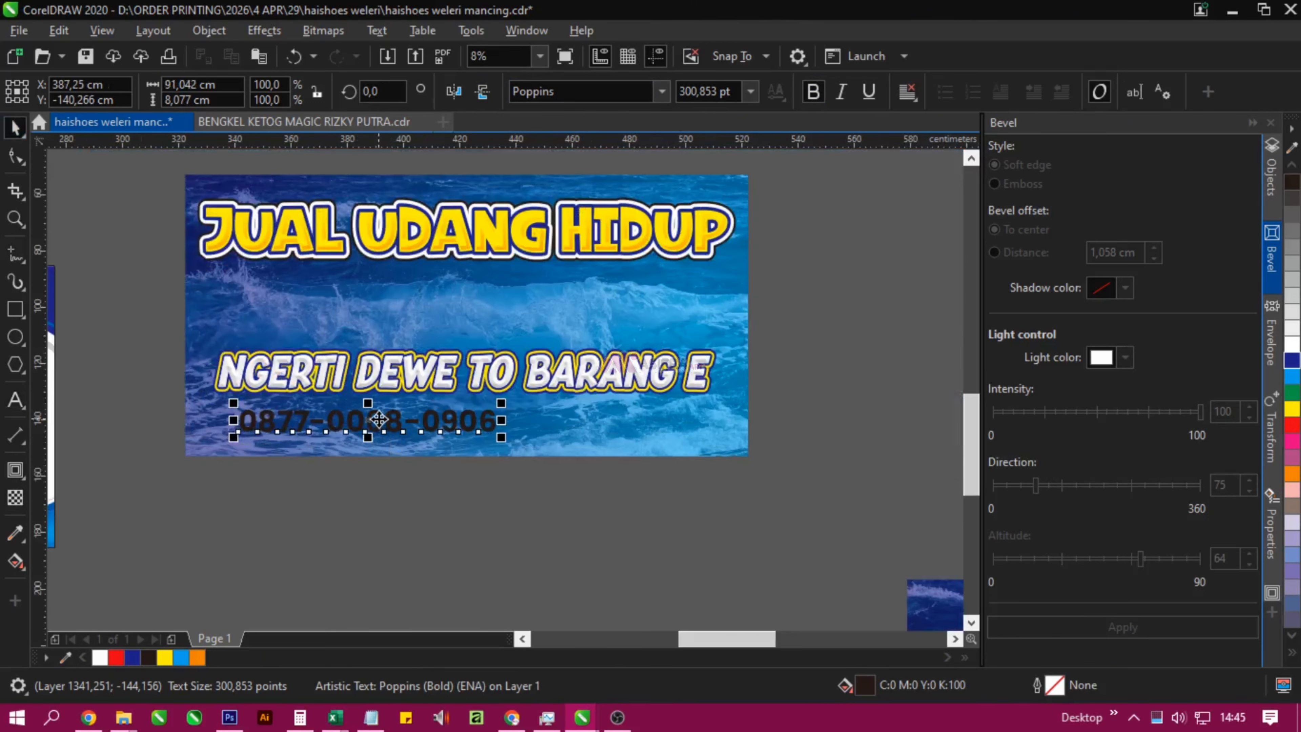
left_click_drag(557, 420, 386, 466)
- Switch to Notepad and copy the address after the Alamat label in the order notes
key("alt+Tab")
left_click(1094, 430)
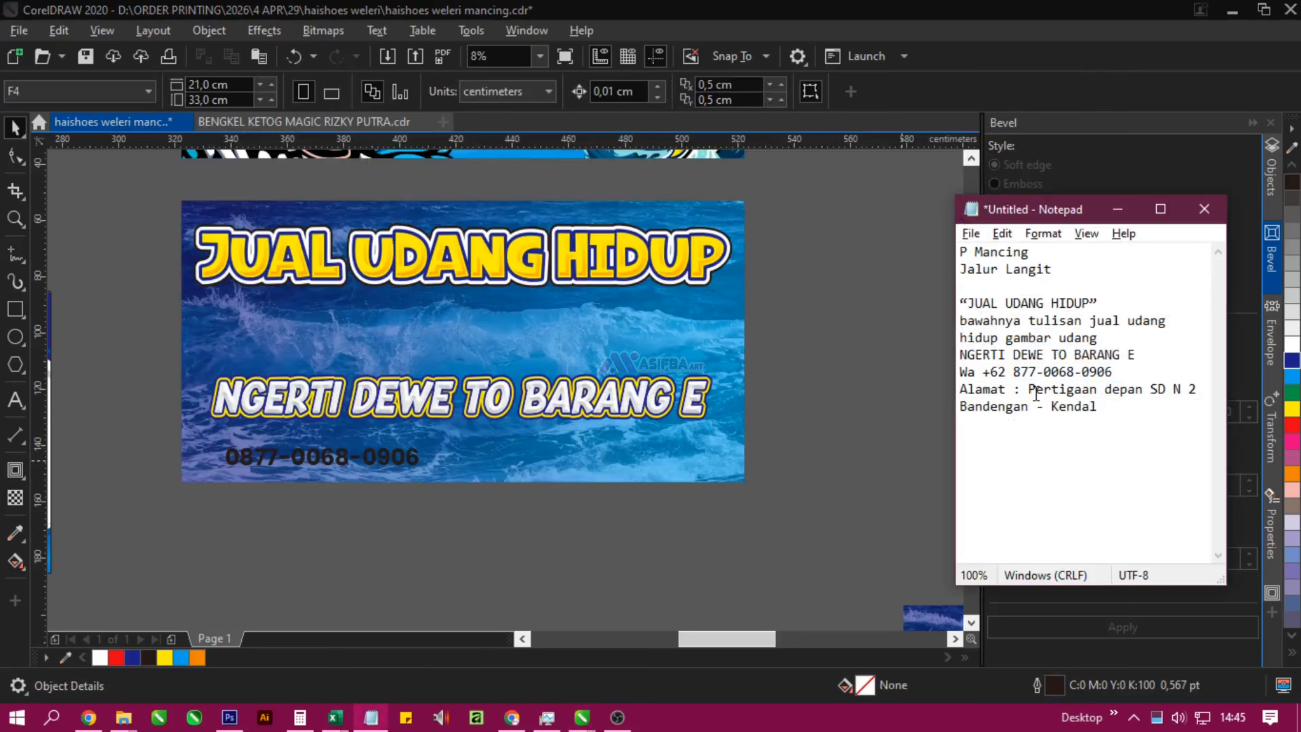
left_click_drag(1055, 403, 1109, 417)
key("ctrl+c")
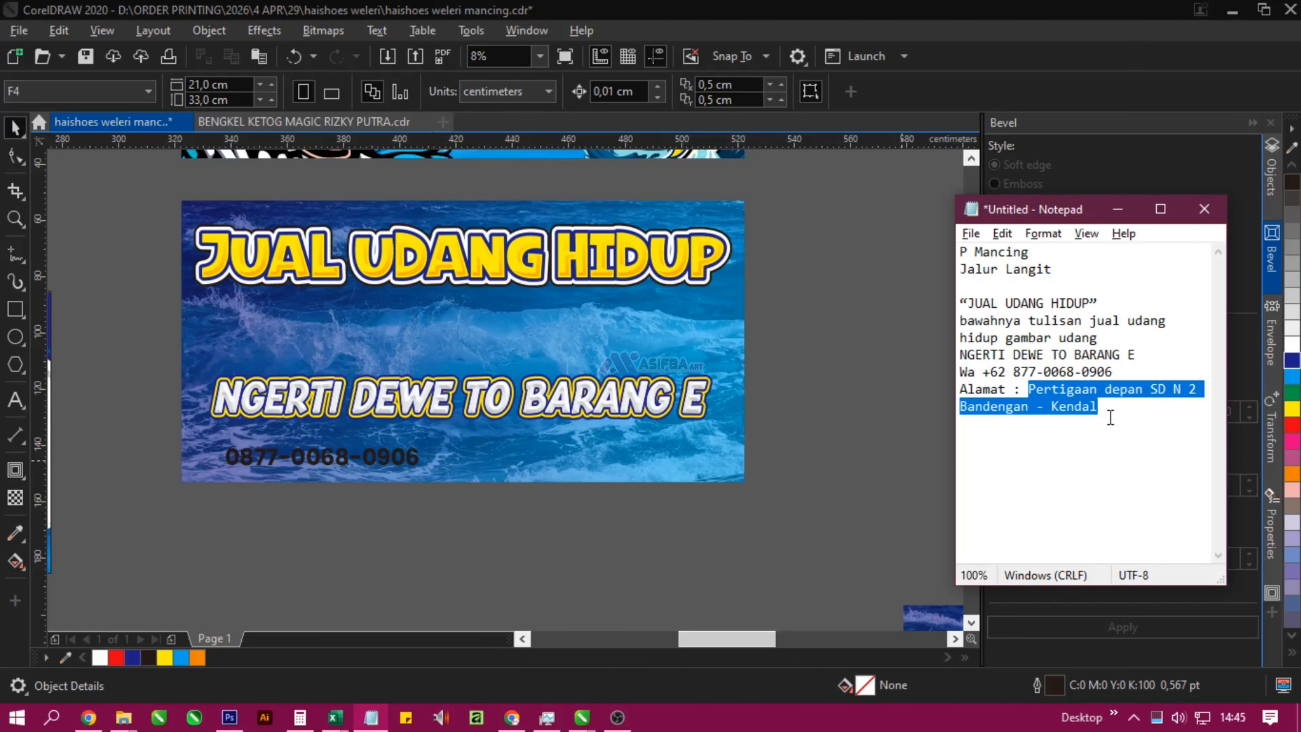
- Switch back to CorelDRAW, duplicate the phone number beside the original and replace the copy's text with the copied address
key("alt+Tab")
left_click_drag(396, 458, 656, 457)
right_click(657, 457)
double_click(657, 457)
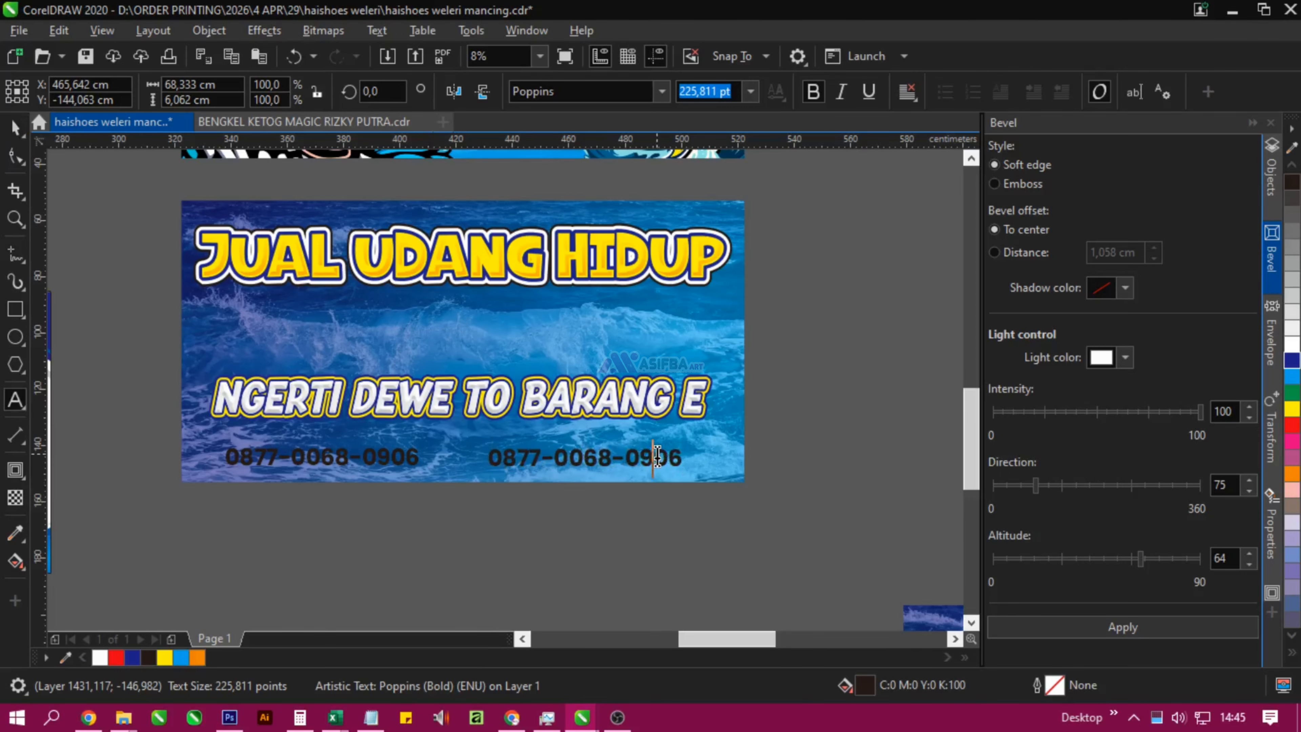
key("ctrl+a")
key("ctrl+v")
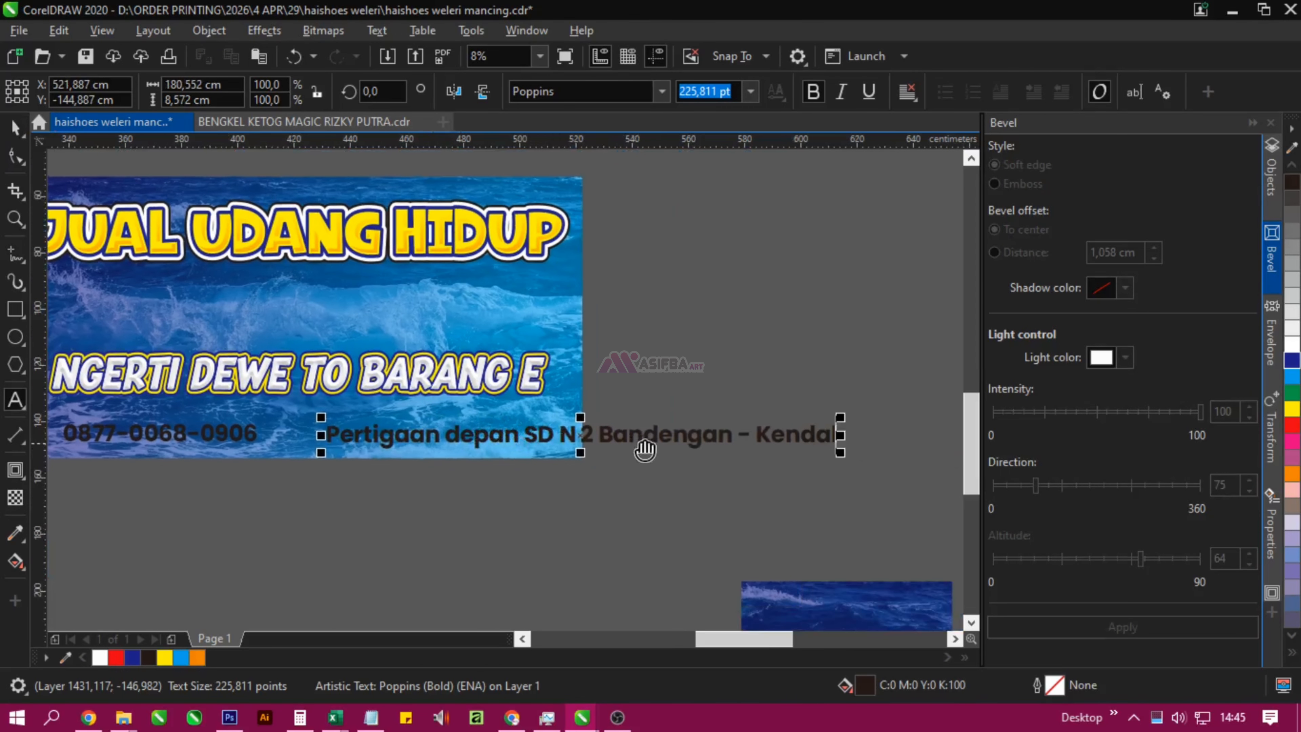
left_click_drag(645, 450, 584, 440)
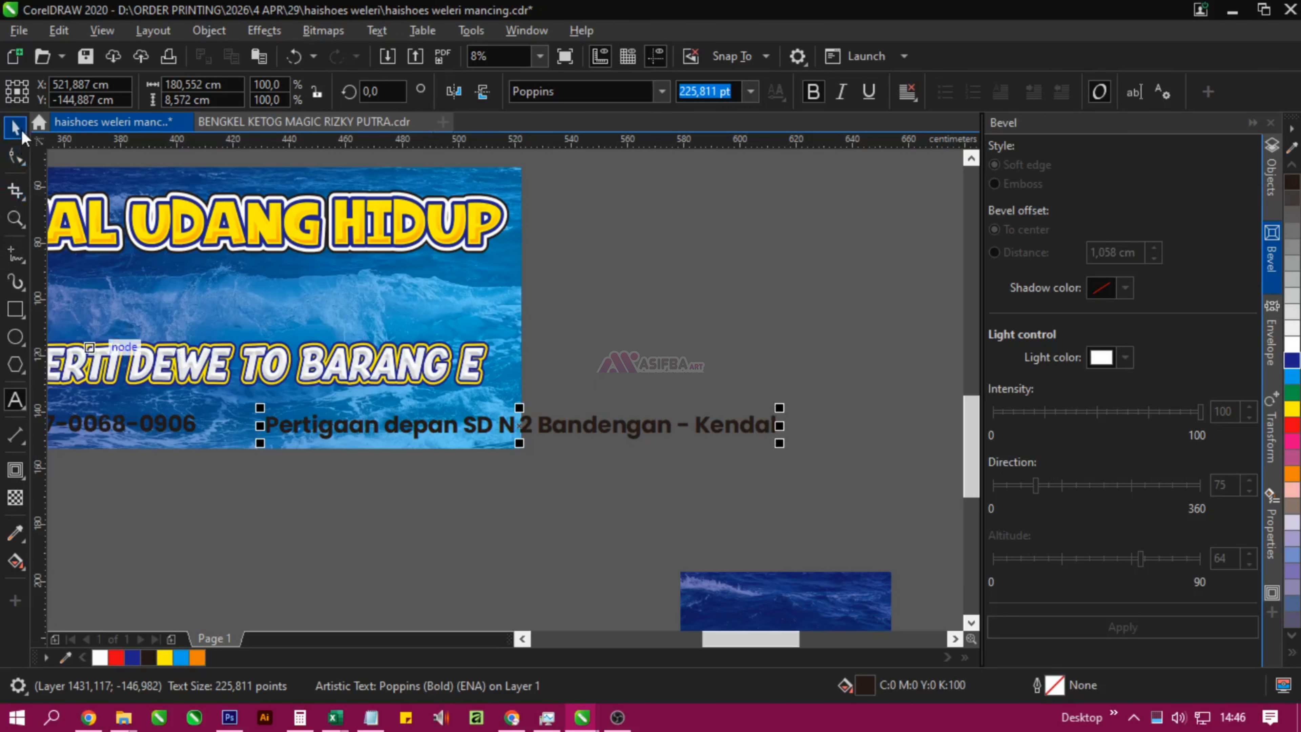
- Move the address closer to the phone number and scale both texts together to about 176 cm wide
left_click(20, 132)
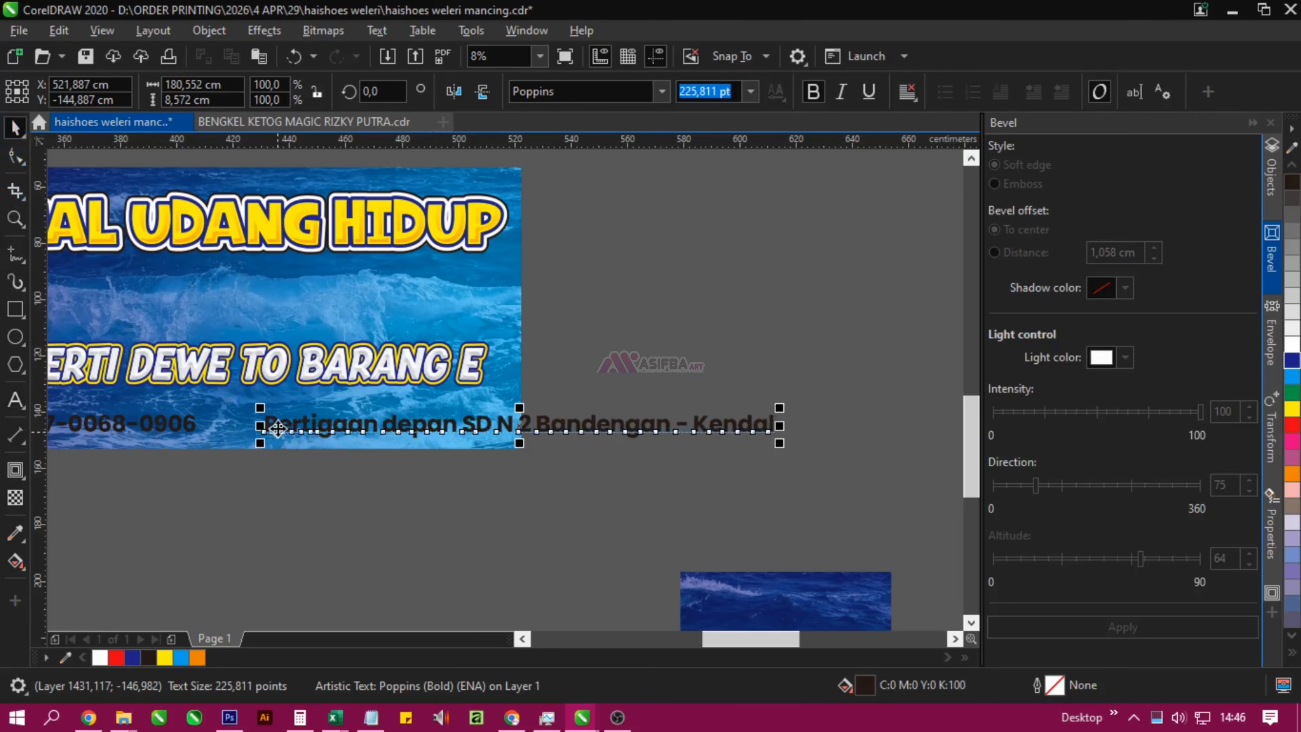
left_click_drag(277, 428, 256, 430)
left_click(186, 420, "shift")
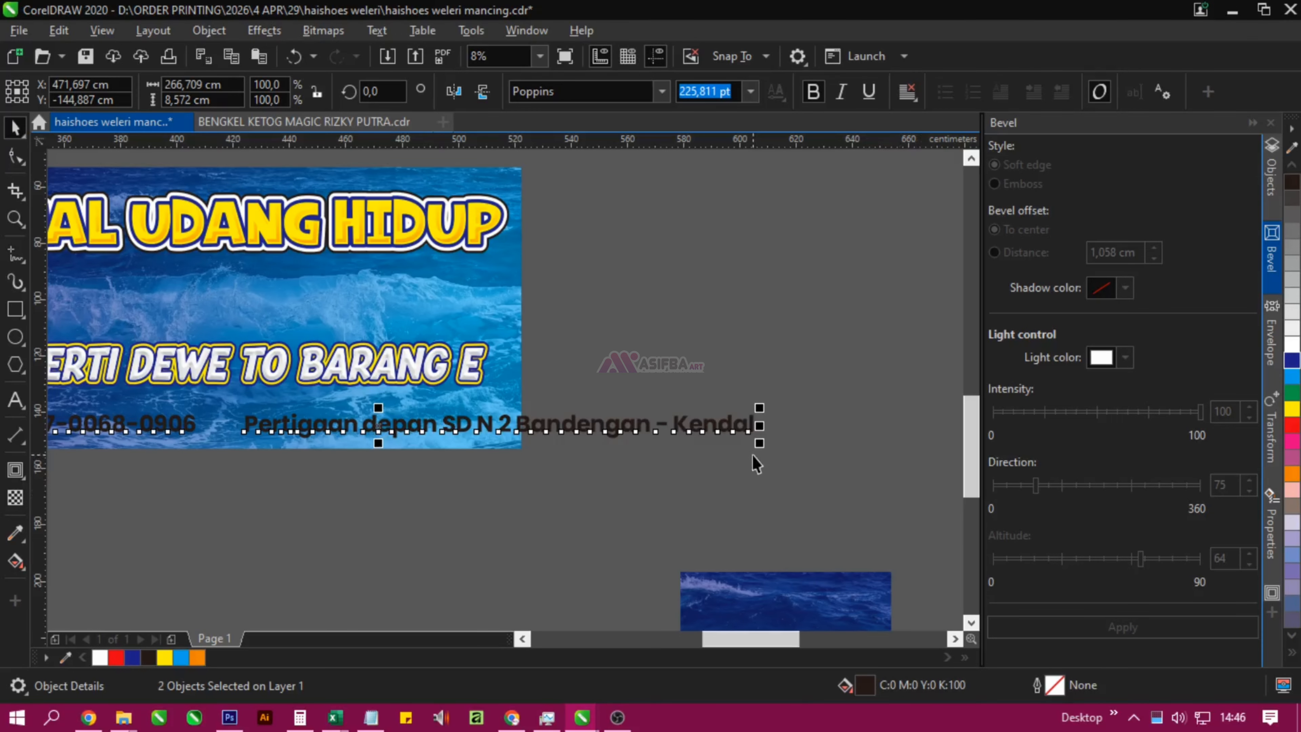
left_click_drag(759, 450, 505, 502)
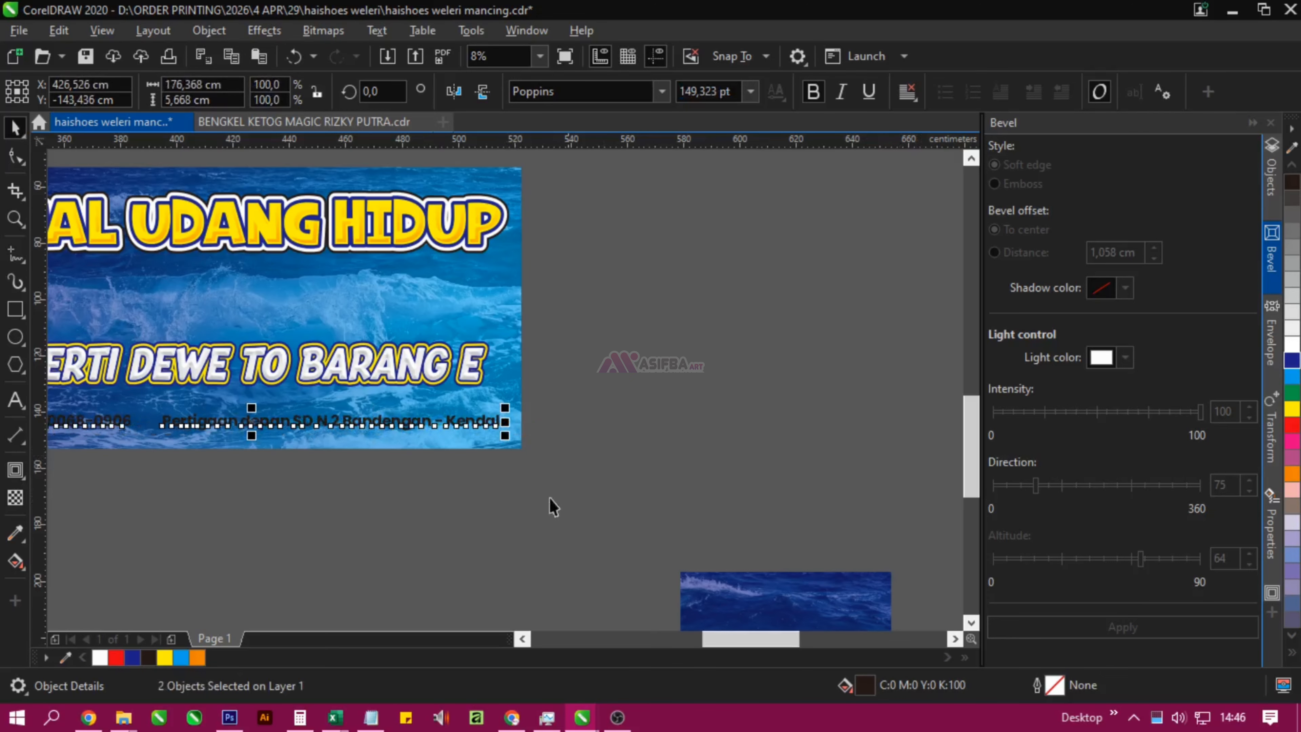
- Set the phone number and address in Impact and close up the gap between the two texts
left_click_drag(416, 512, 589, 490)
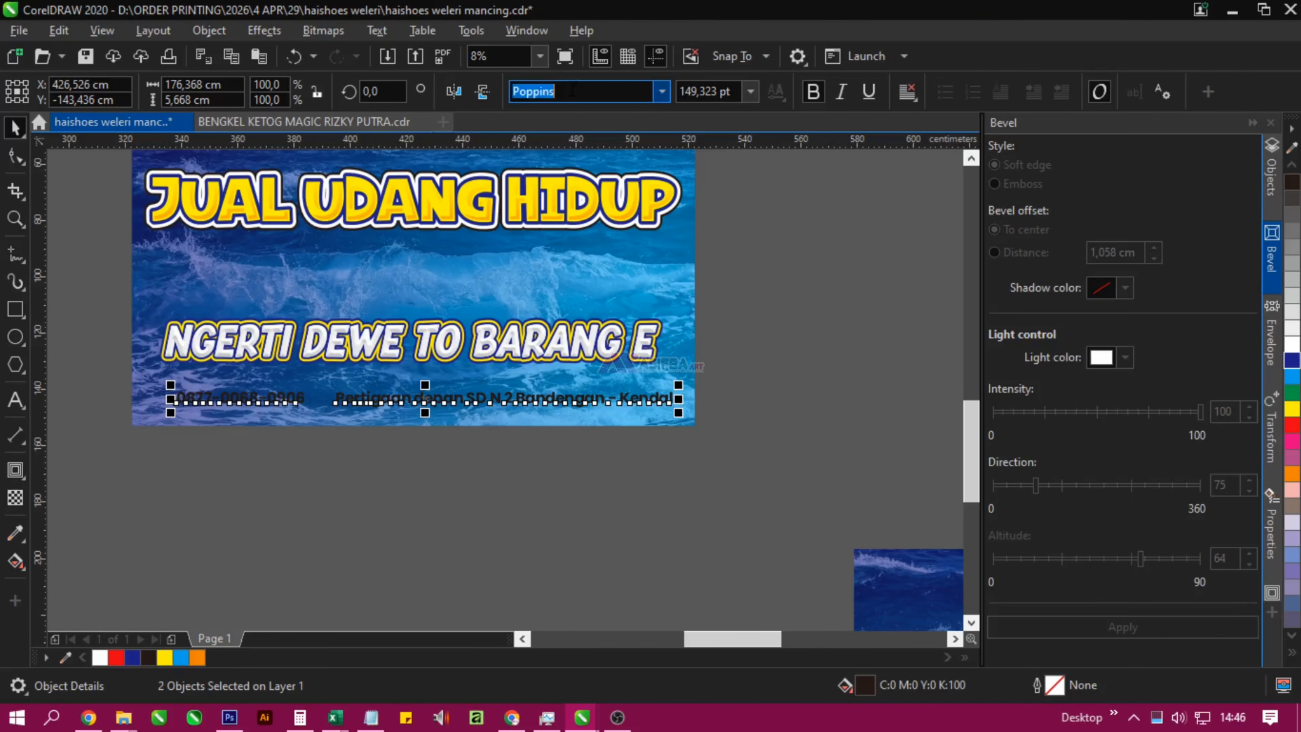
type("Impact")
key("Return")
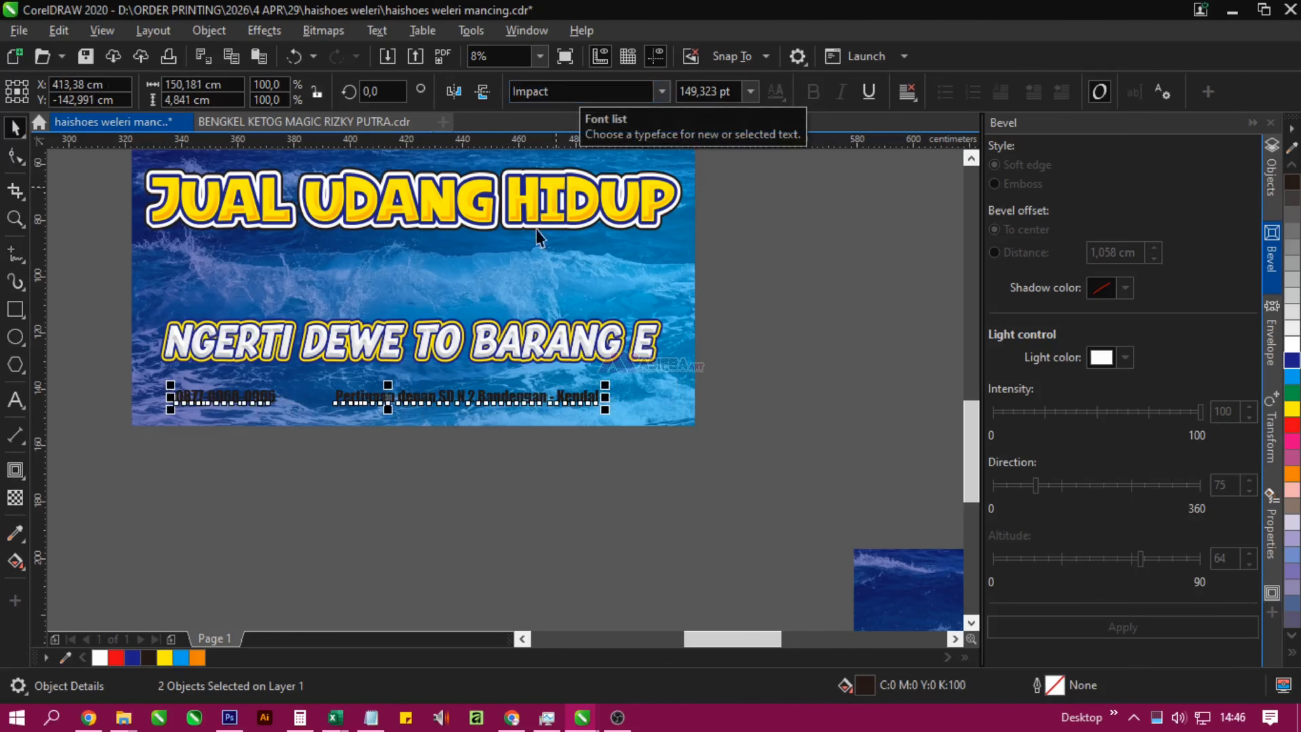
left_click(372, 421)
scroll(372, 413, "up", 1)
left_click_drag(366, 404, 301, 401)
left_click(189, 402, "shift")
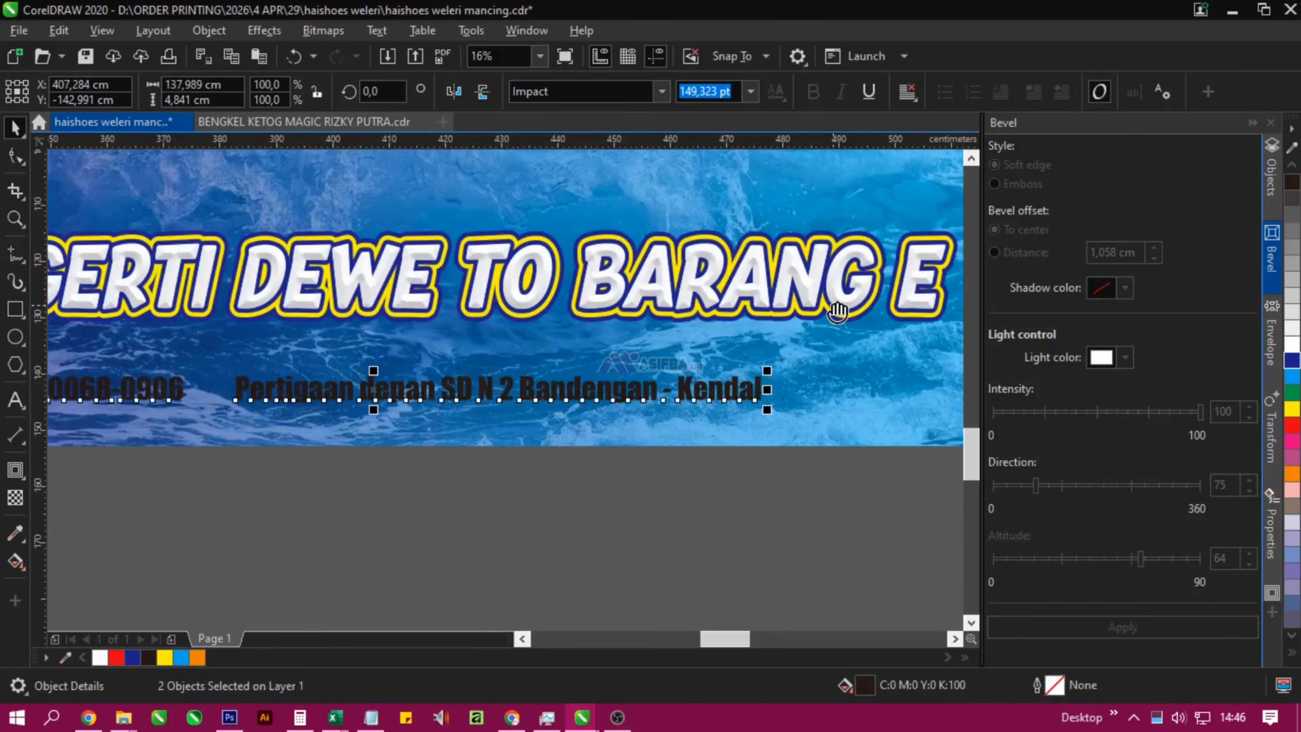
- Enlarge the phone number and address together to about the slogan's width and shift them slightly down toward the banner's lower edge
scroll(368, 313, "down", 1)
left_click_drag(574, 367, 666, 431)
scroll(634, 373, "up", 1)
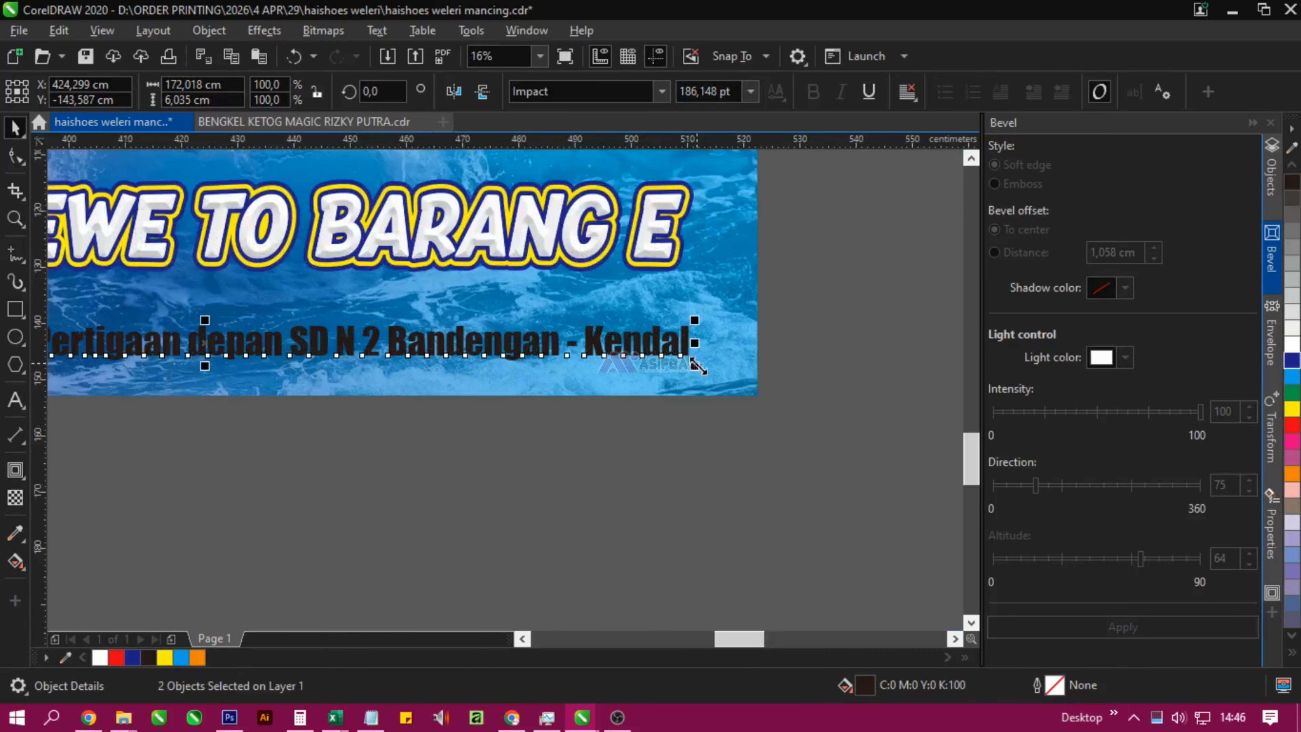
left_click_drag(691, 367, 743, 415)
left_click_drag(643, 347, 635, 368)
scroll(628, 410, "down", 1)
key("Escape")
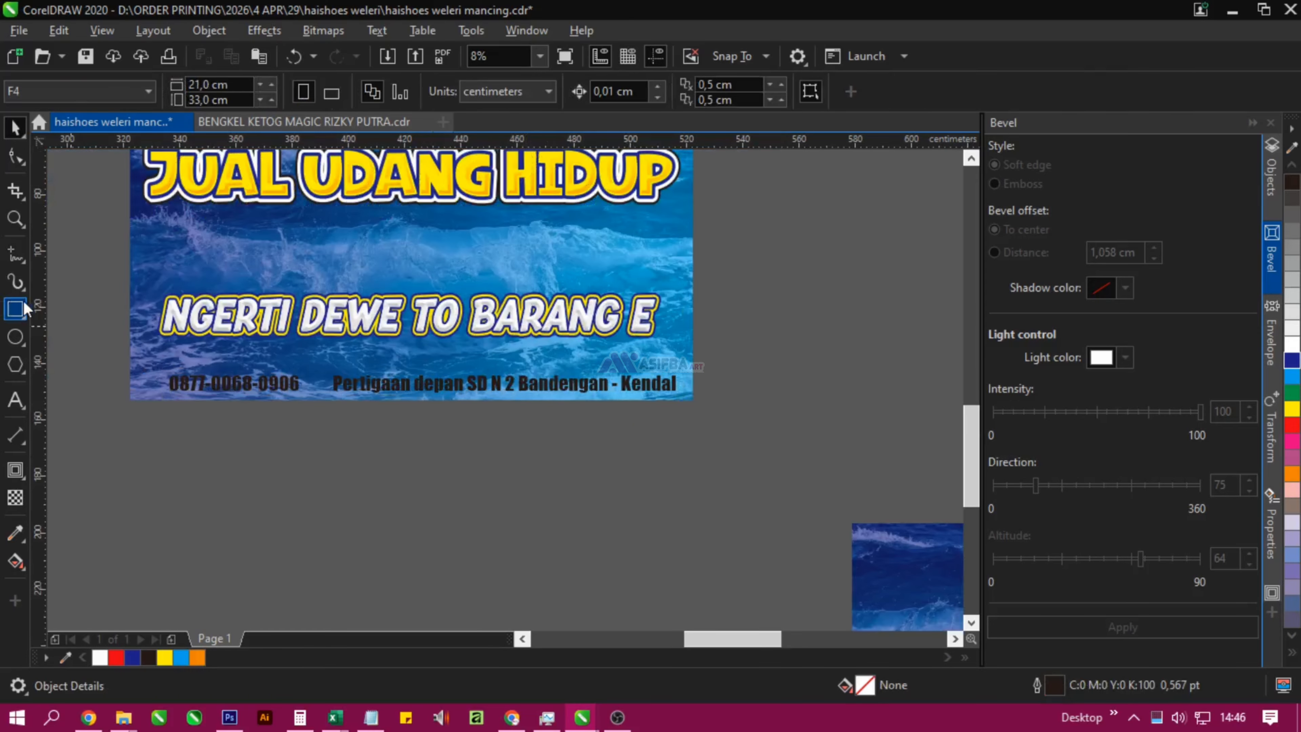
- Draw a yellow bar about 200 by 11.3 cm along the banner's bottom edge and place it behind the phone number and address
left_click(23, 306)
left_click_drag(130, 369, 692, 394)
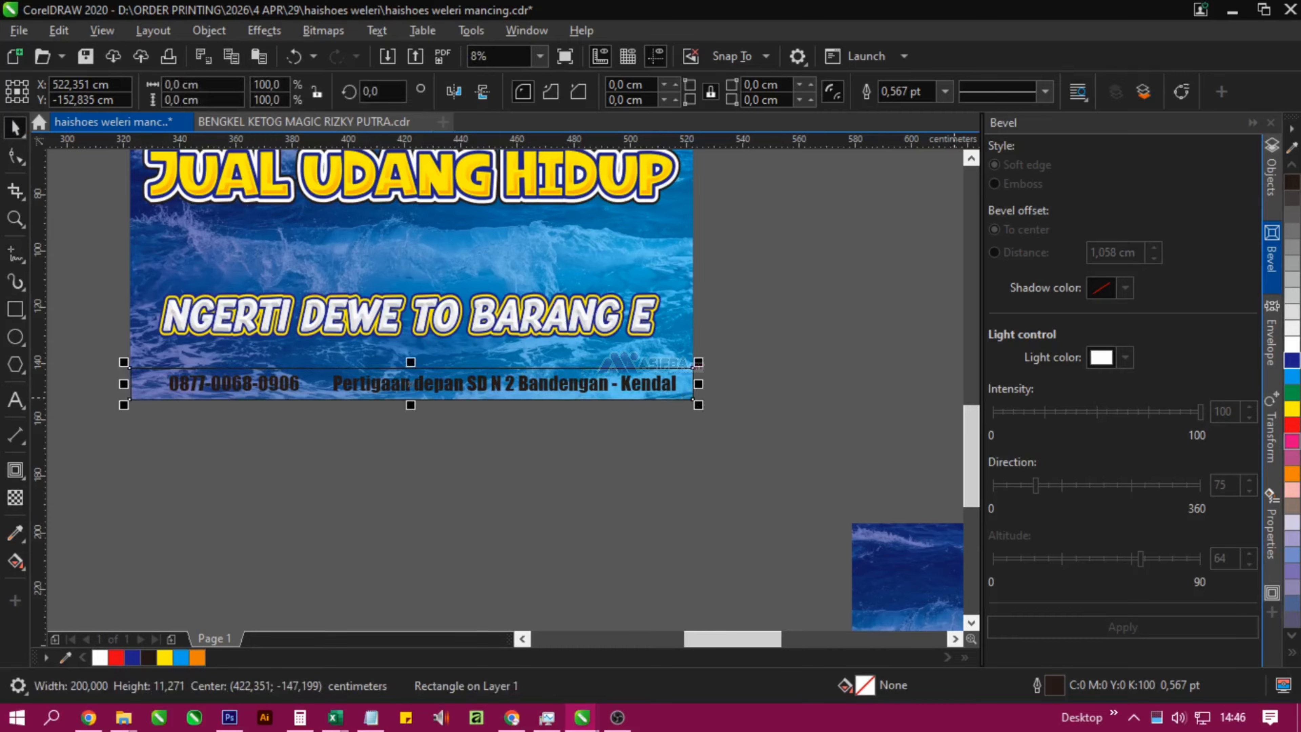
left_click(1292, 410)
right_click(1292, 410)
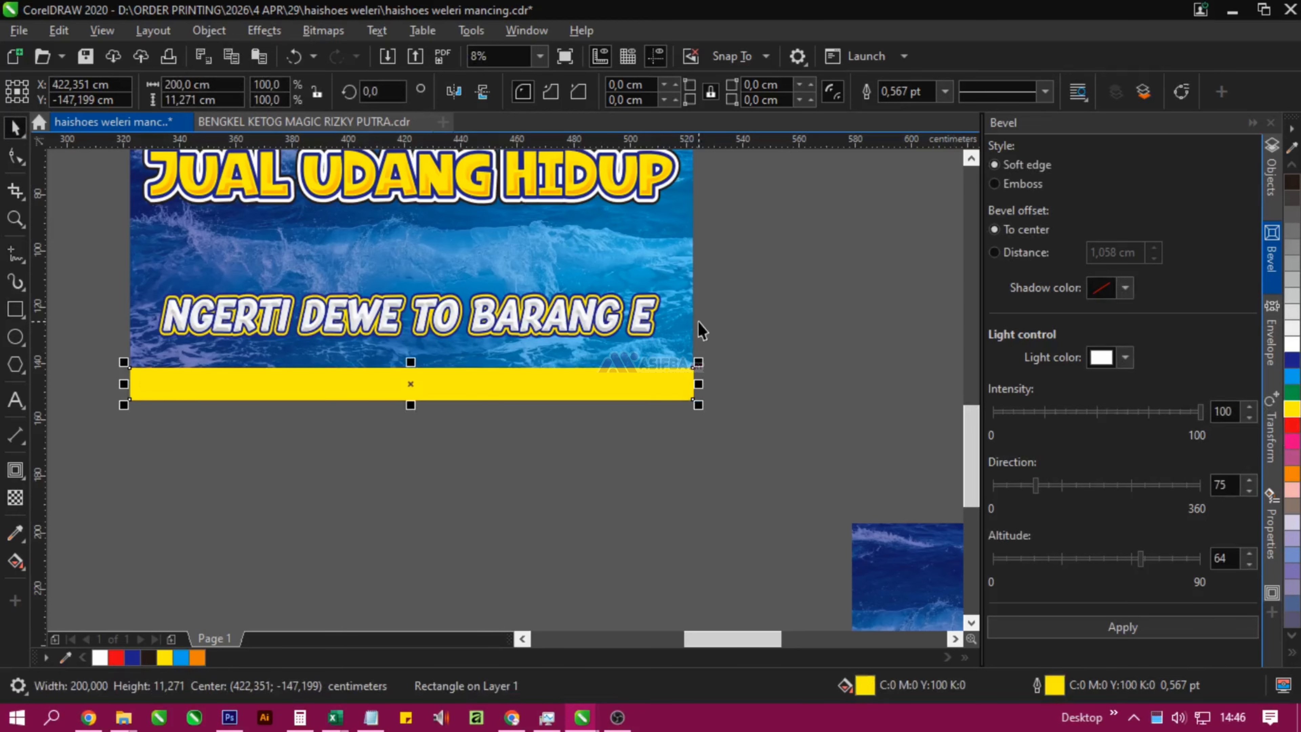
left_click(666, 283, "shift")
key("ctrl+Page_Down")
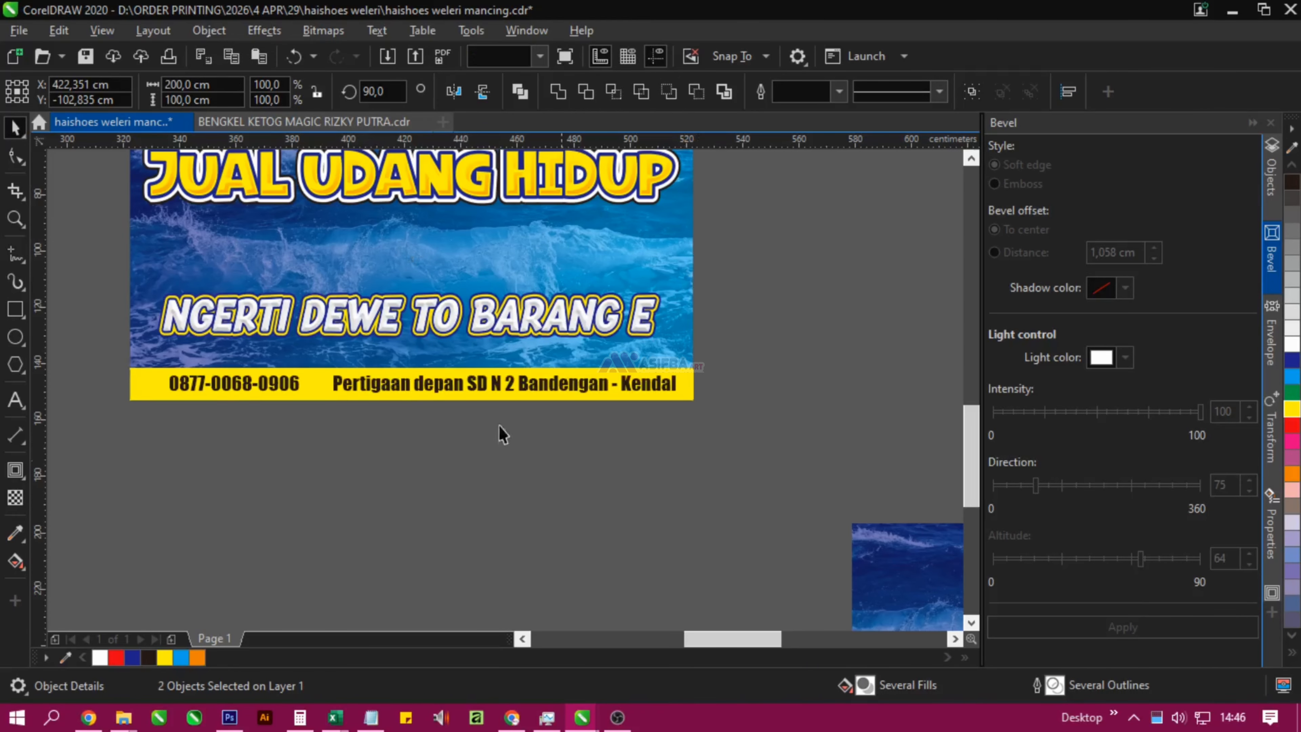
left_click(502, 435)
scroll(359, 428, "down", 2)
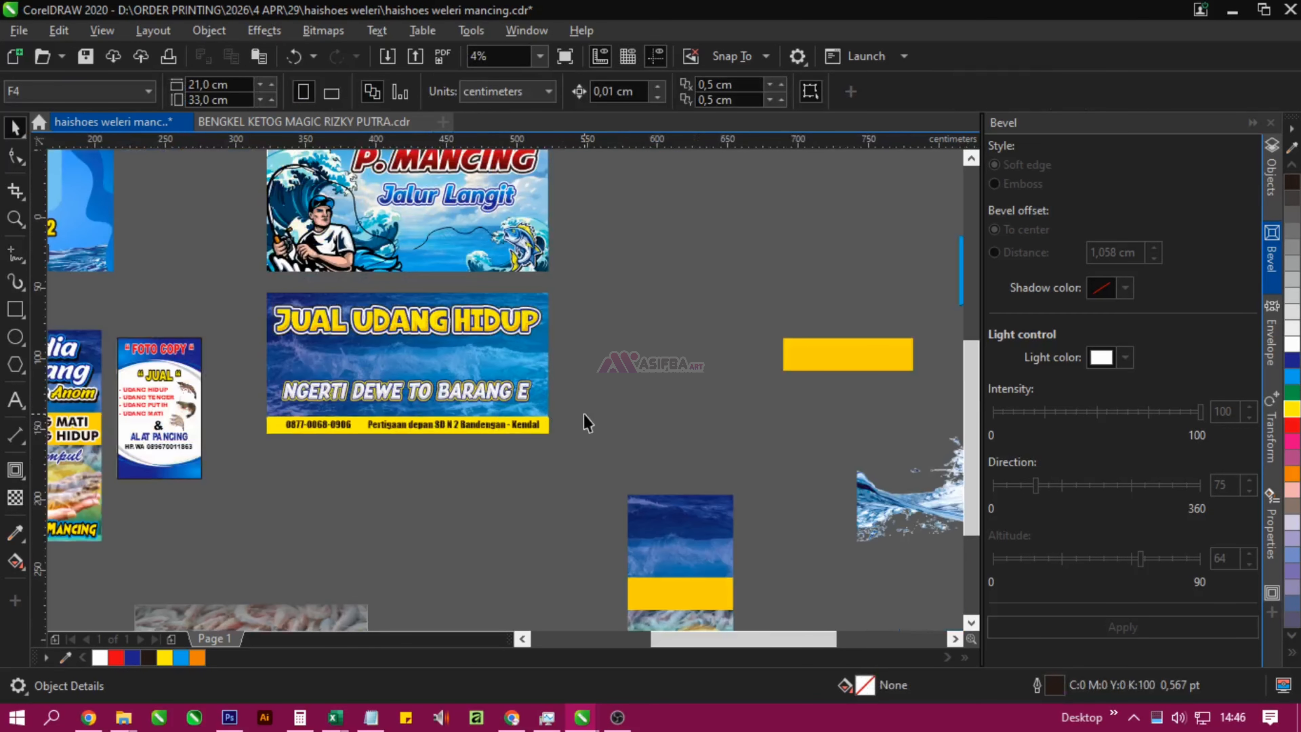
- Move the slogan group down about 1.3 cm, closer to the yellow bar
left_click(496, 359)
scroll(497, 361, "up", 2)
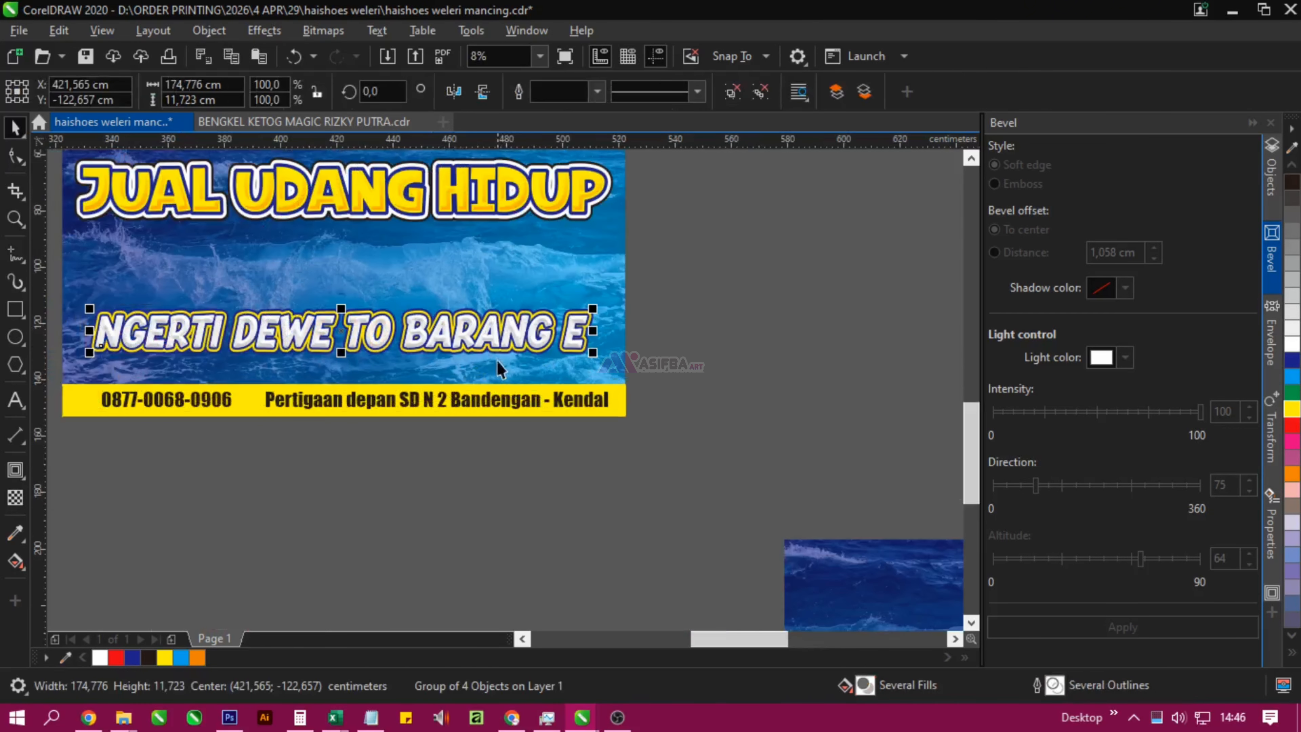
left_click_drag(497, 361, 552, 367)
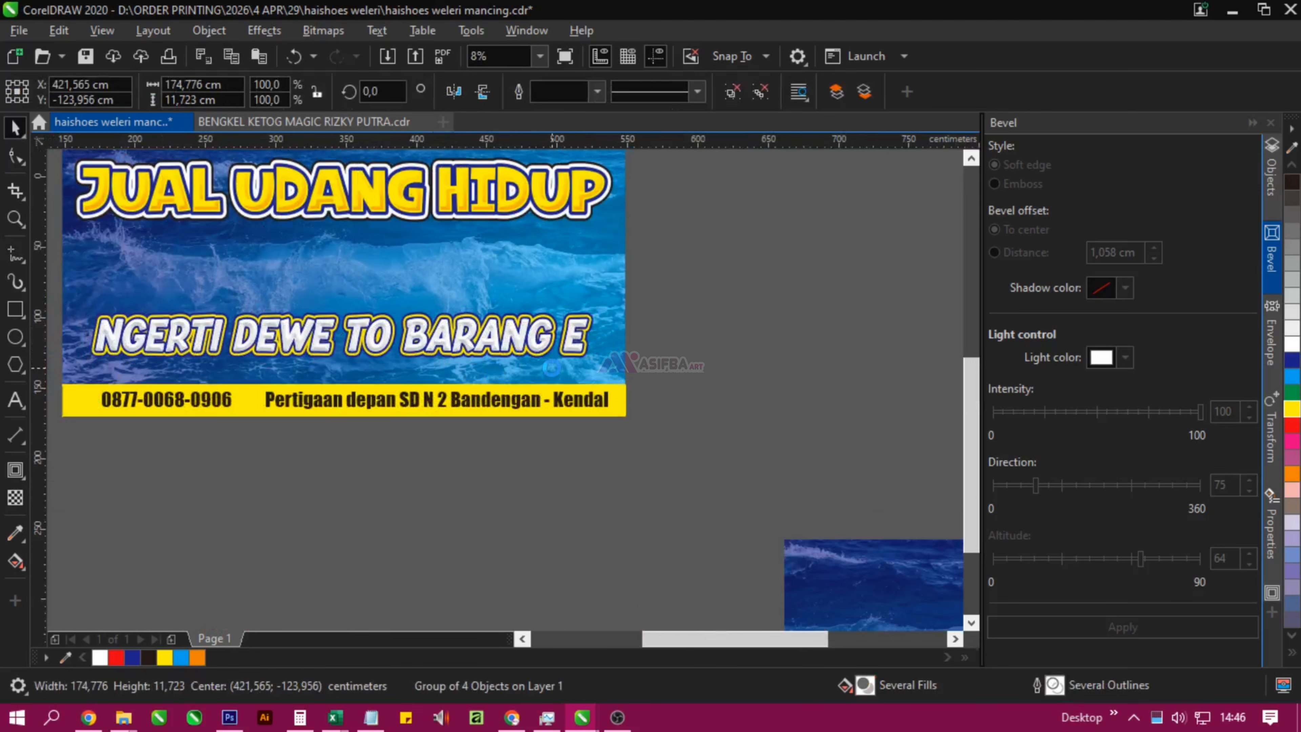
- PowerClip the photo of piled shrimp into the banner's wave background and open the clip contents for editing
scroll(552, 367, "down", 2)
scroll(514, 372, "down", 2)
left_click_drag(314, 501, 484, 415)
right_click(452, 472)
left_click(512, 413)
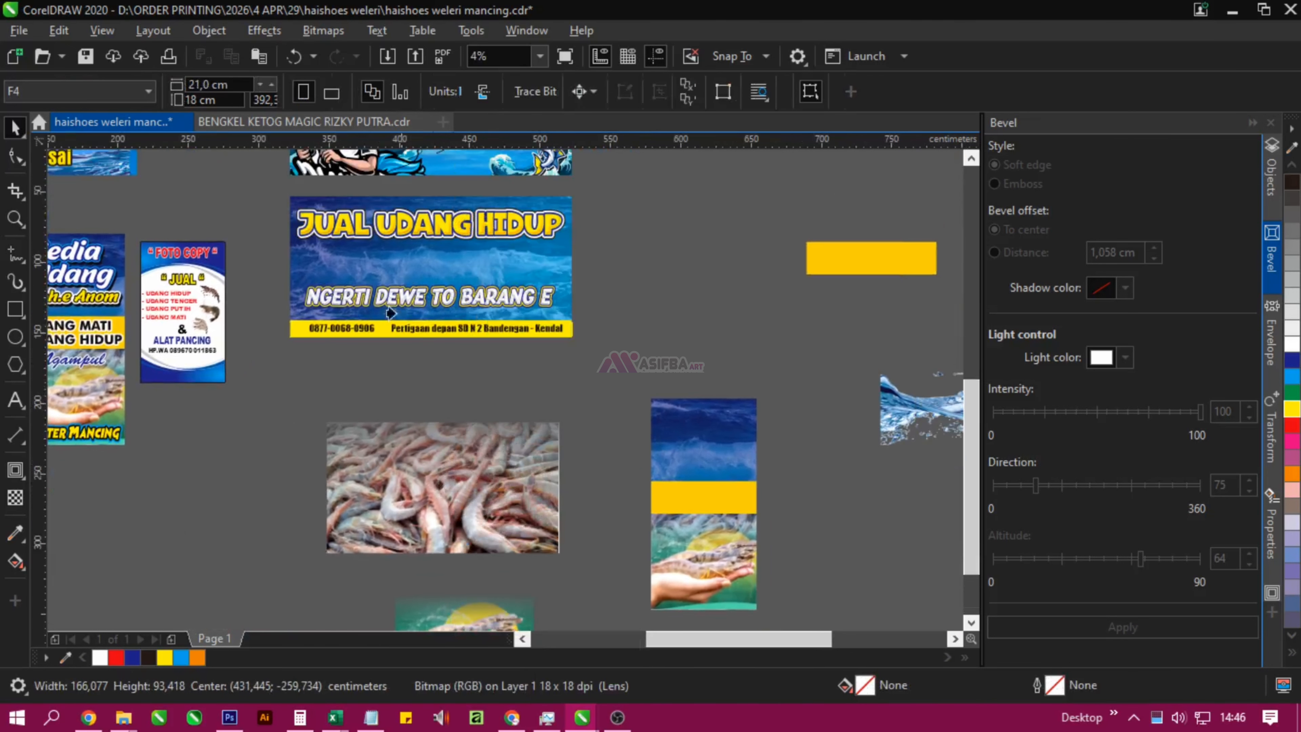
left_click(385, 276)
left_click(73, 168)
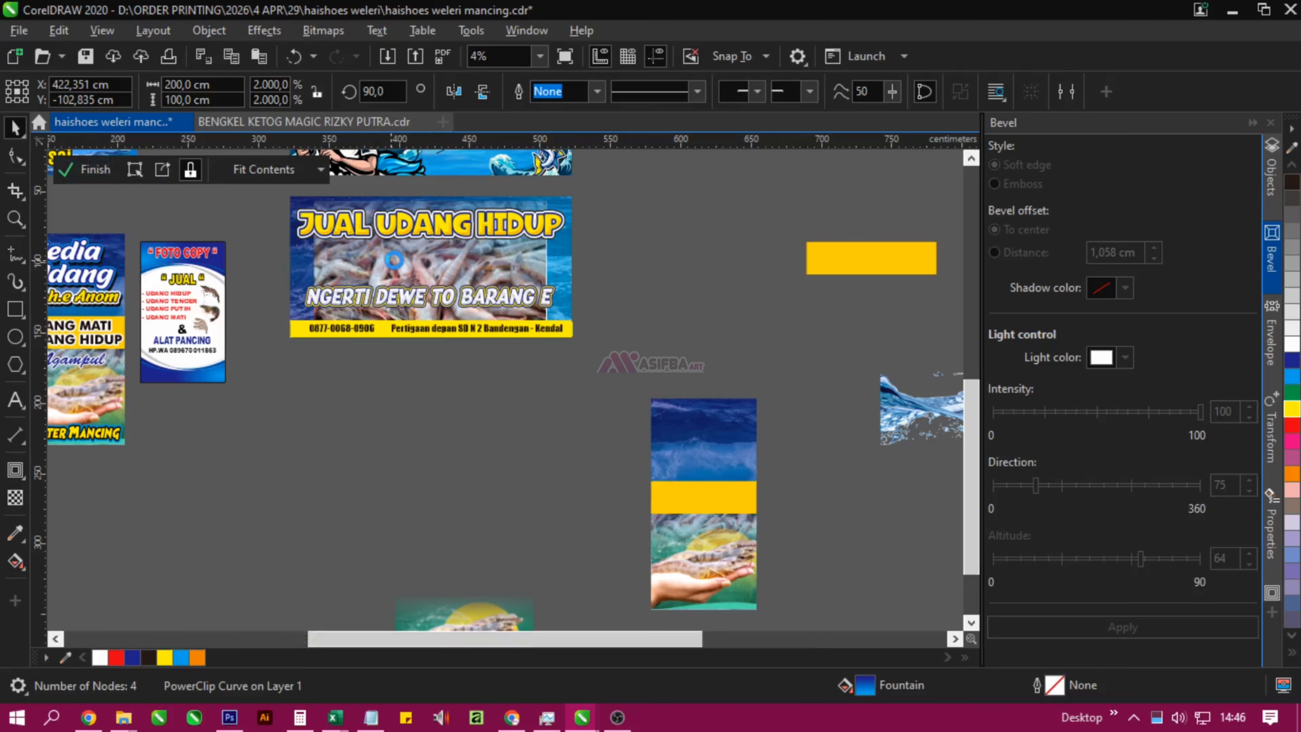
- Move the piled-shrimp photo toward the banner's right side and add a horizontally mirrored copy against its left edge
scroll(390, 258, "up", 1)
left_click_drag(390, 258, 355, 280)
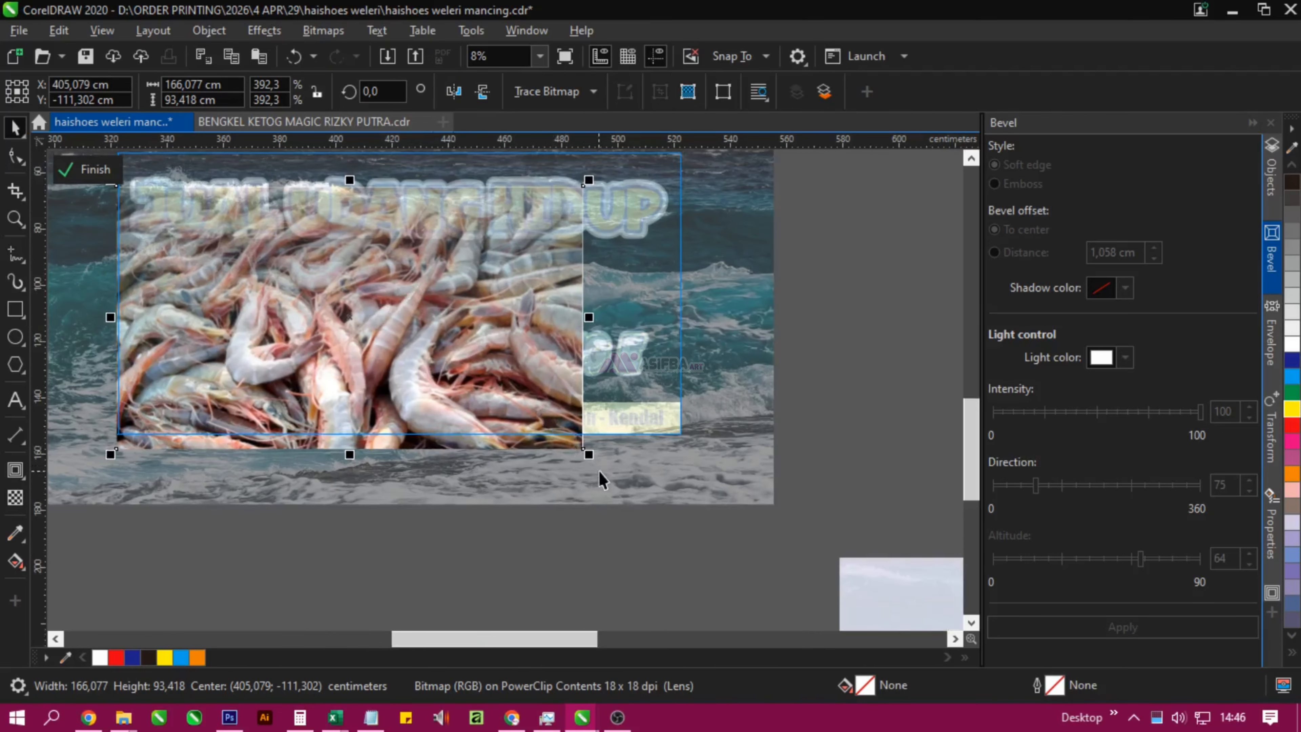
left_click_drag(426, 355, 542, 365)
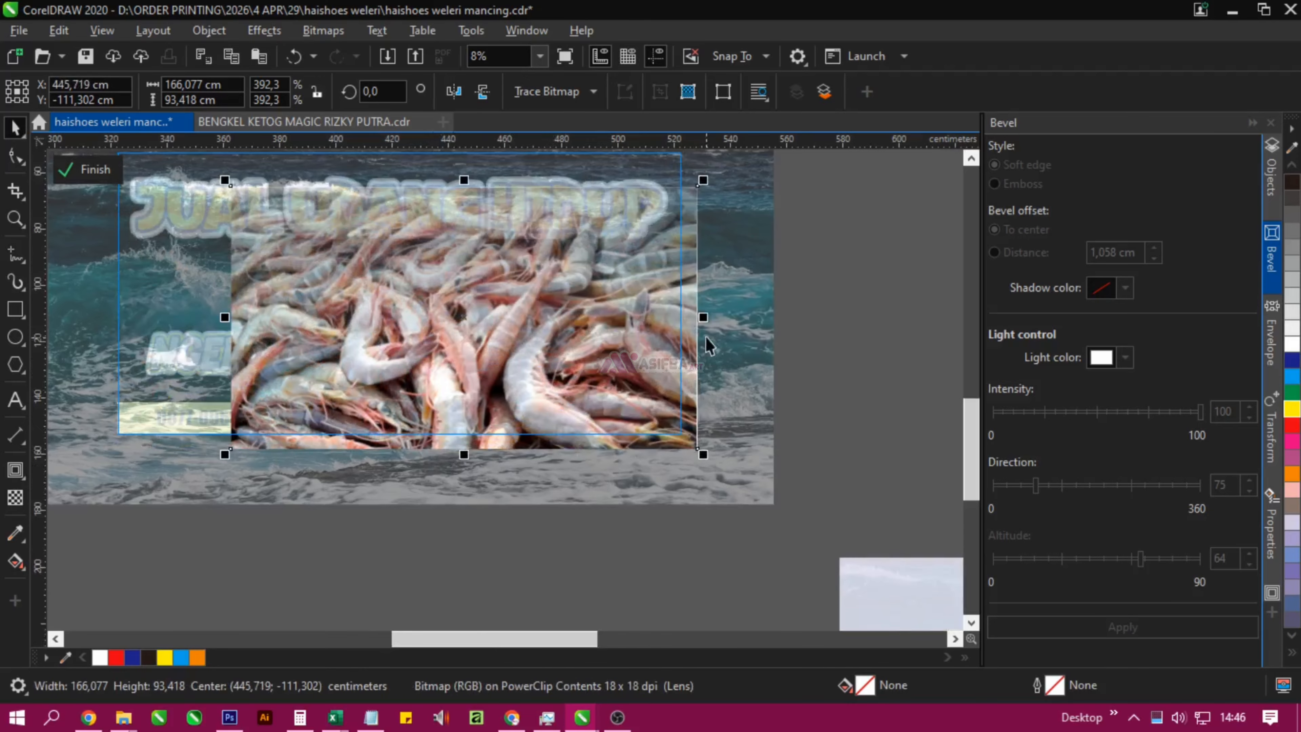
left_click_drag(704, 318, 165, 317)
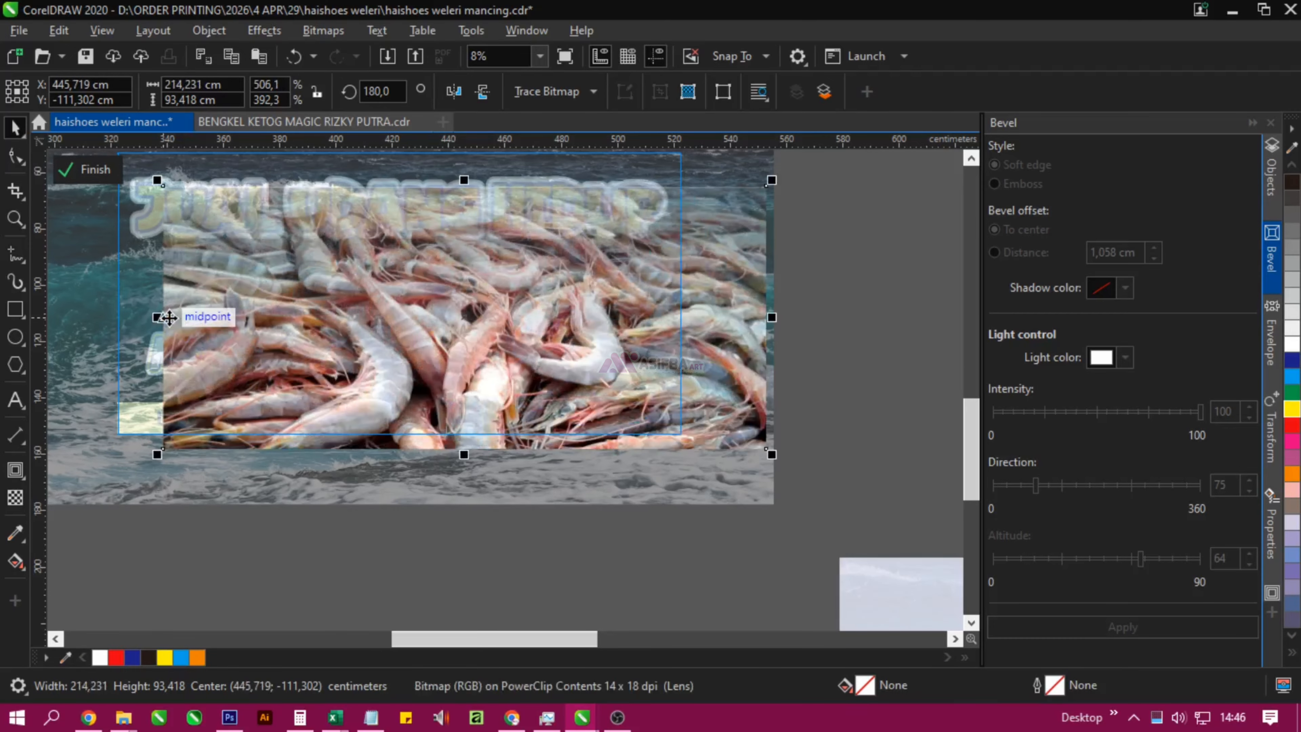
key("ctrl+z")
scroll(779, 365, "down", 1)
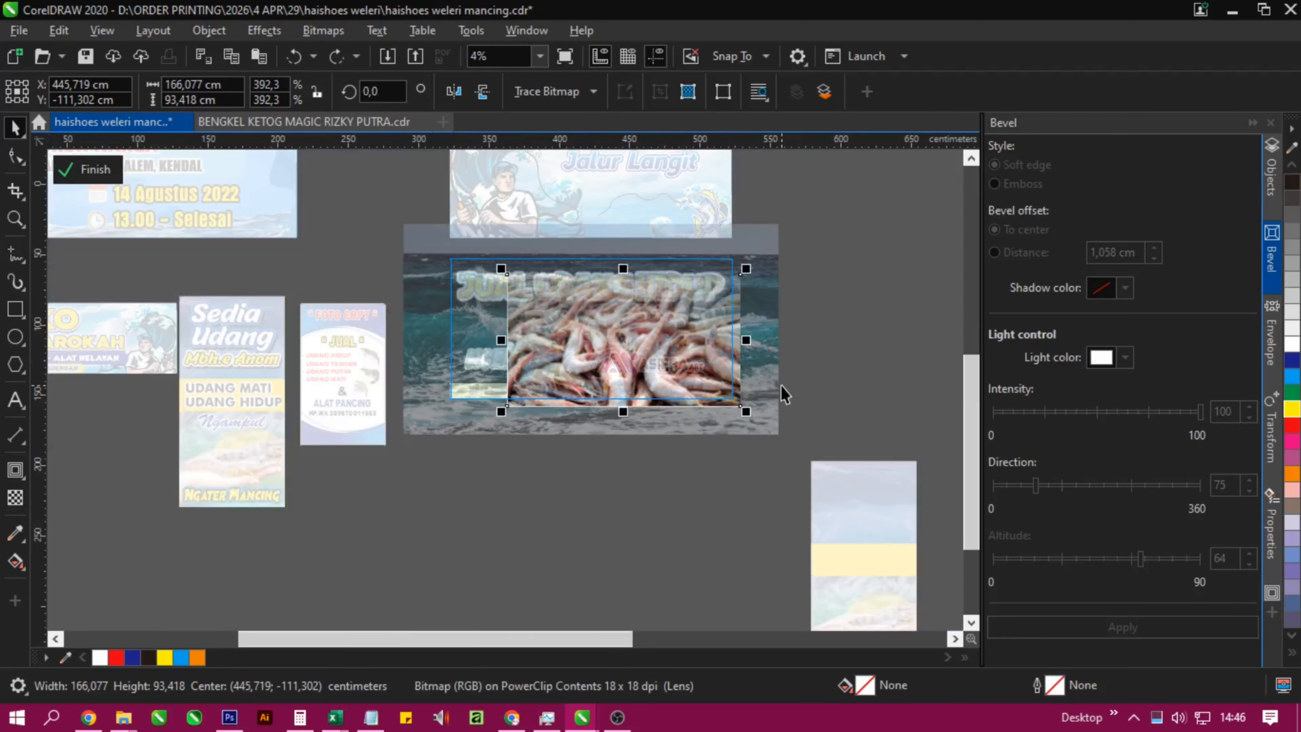
left_click_drag(743, 340, 358, 339)
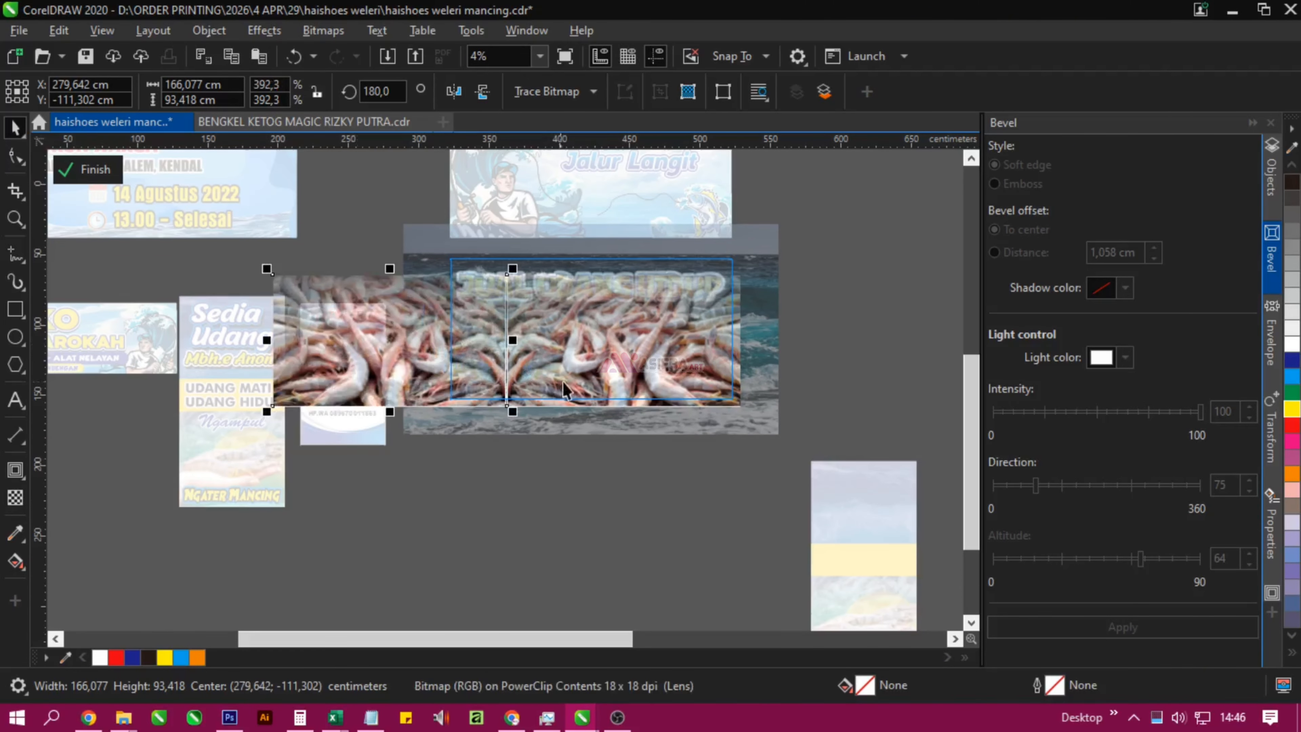
- Scale both shrimp photos together to about 220 by 67.6 cm and position them over the lower part of the banner
left_click_drag(265, 269, 422, 314)
scroll(584, 353, "up", 1)
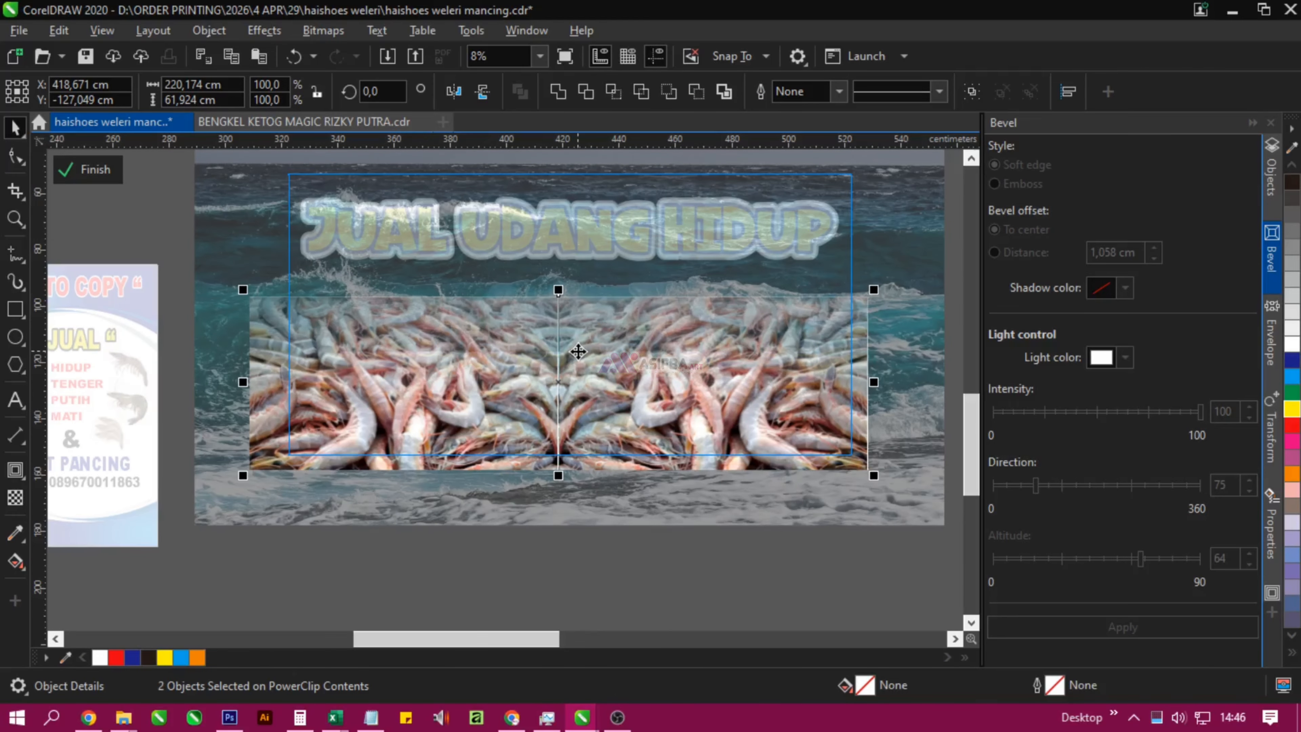
left_click_drag(578, 352, 577, 339)
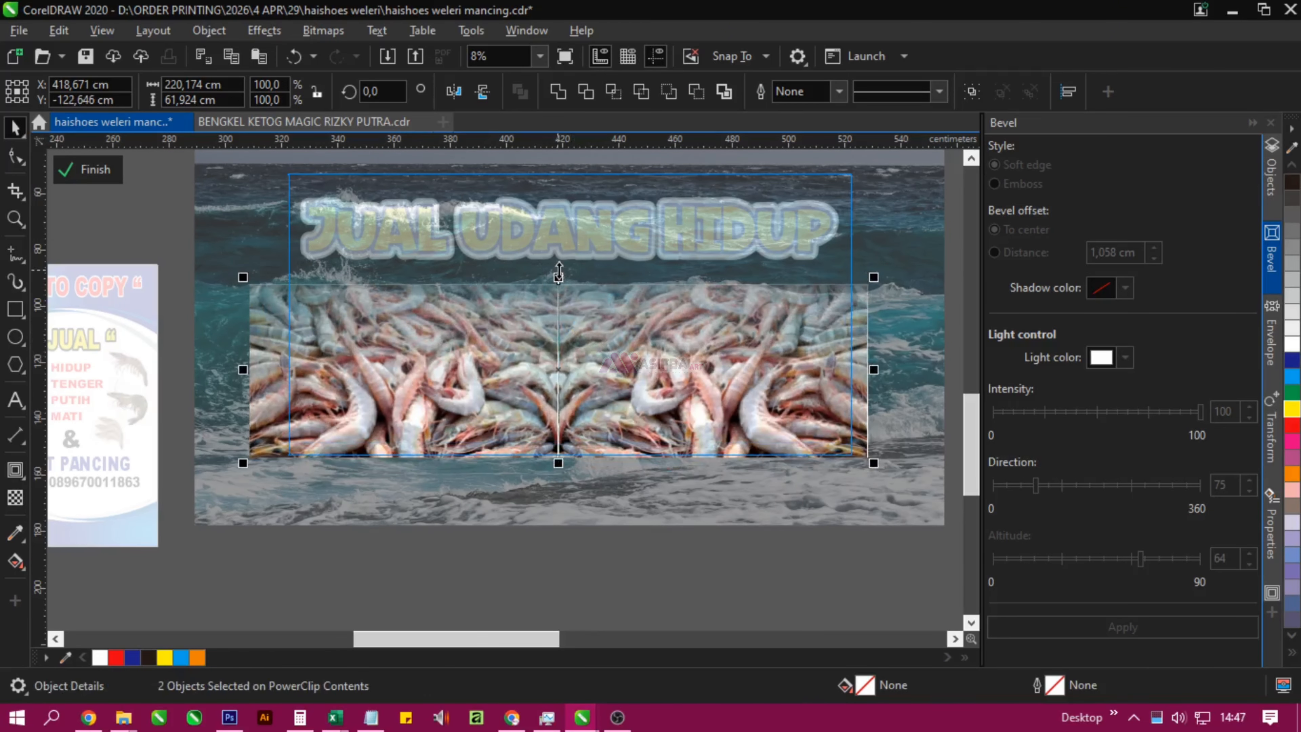
left_click_drag(559, 276, 559, 257)
left_click_drag(572, 300, 462, 254)
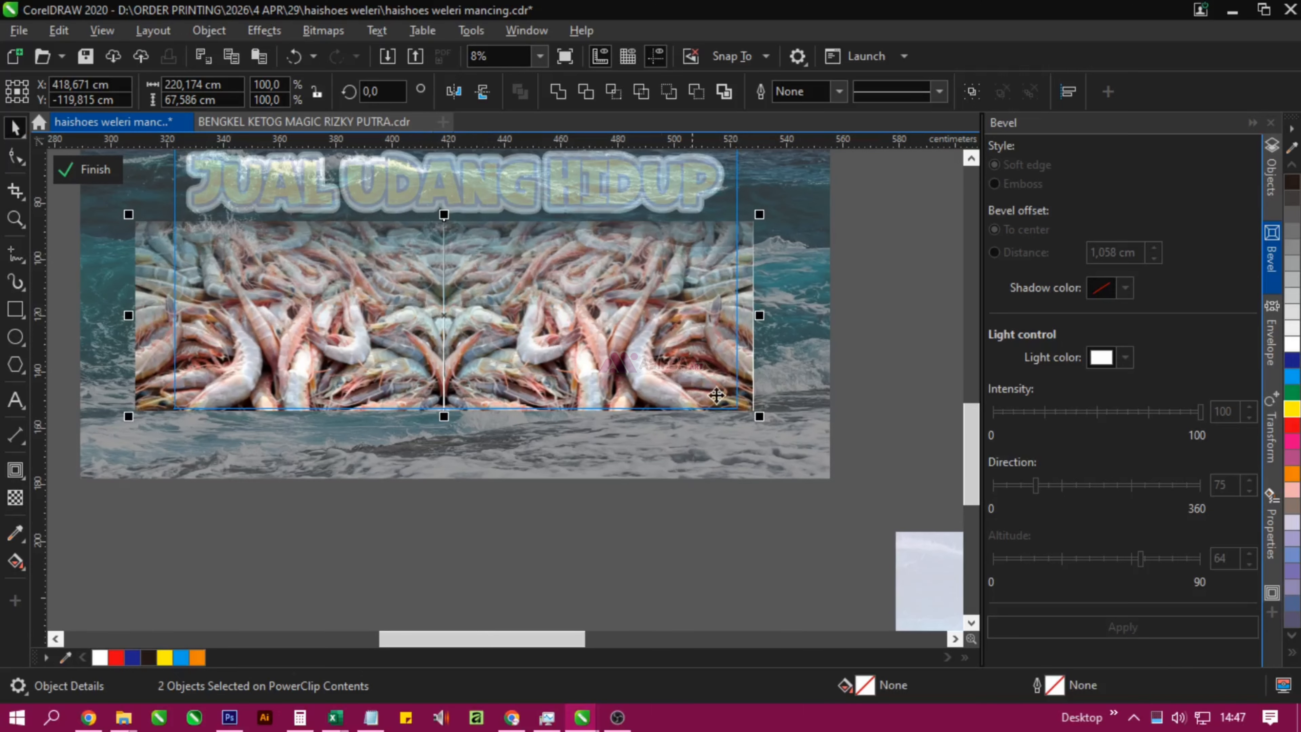
- Convert the two shrimp photos to one 75 dpi CMYK bitmap with anti-aliasing and a transparent background
left_click(324, 30)
left_click(334, 49)
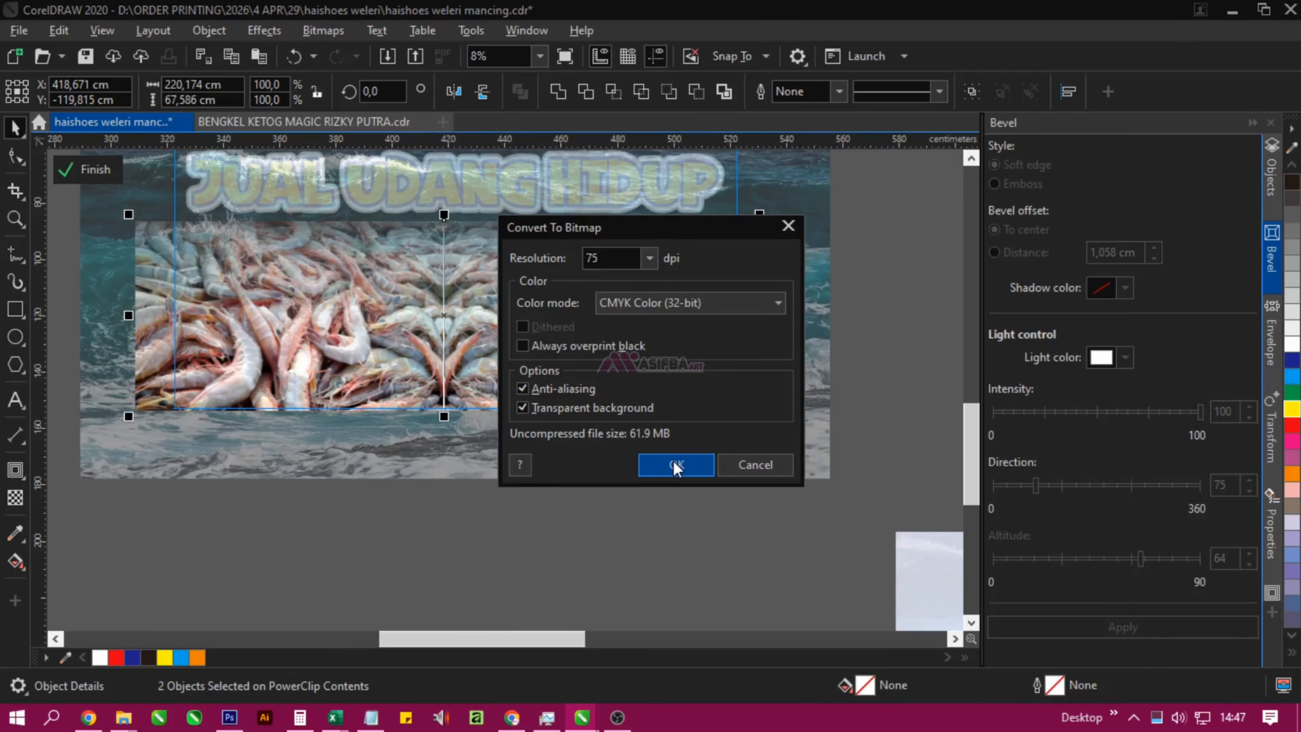
left_click(675, 465)
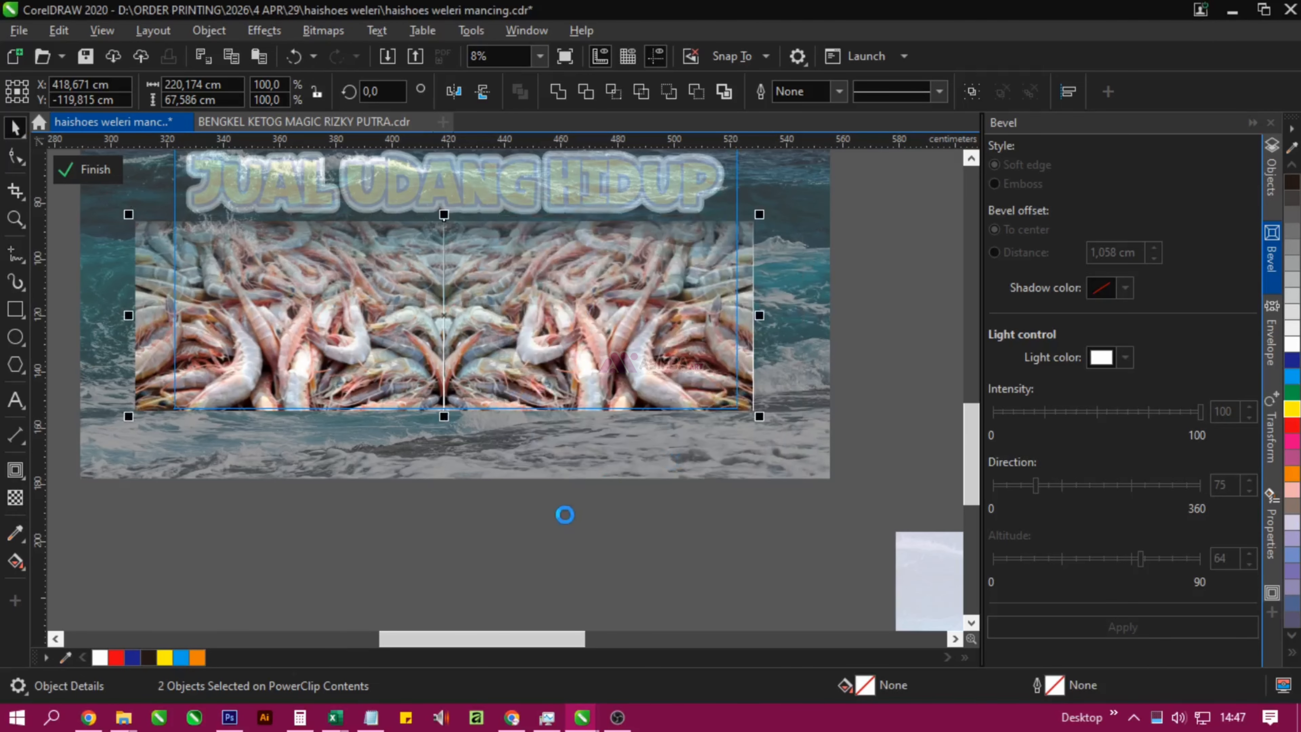
left_click(563, 538)
- Apply a vertical linear transparency that fades the shrimp bitmap out toward its top, and finish editing the PowerClip
left_click(488, 342)
left_click_drag(438, 349, 440, 257)
left_click(15, 497)
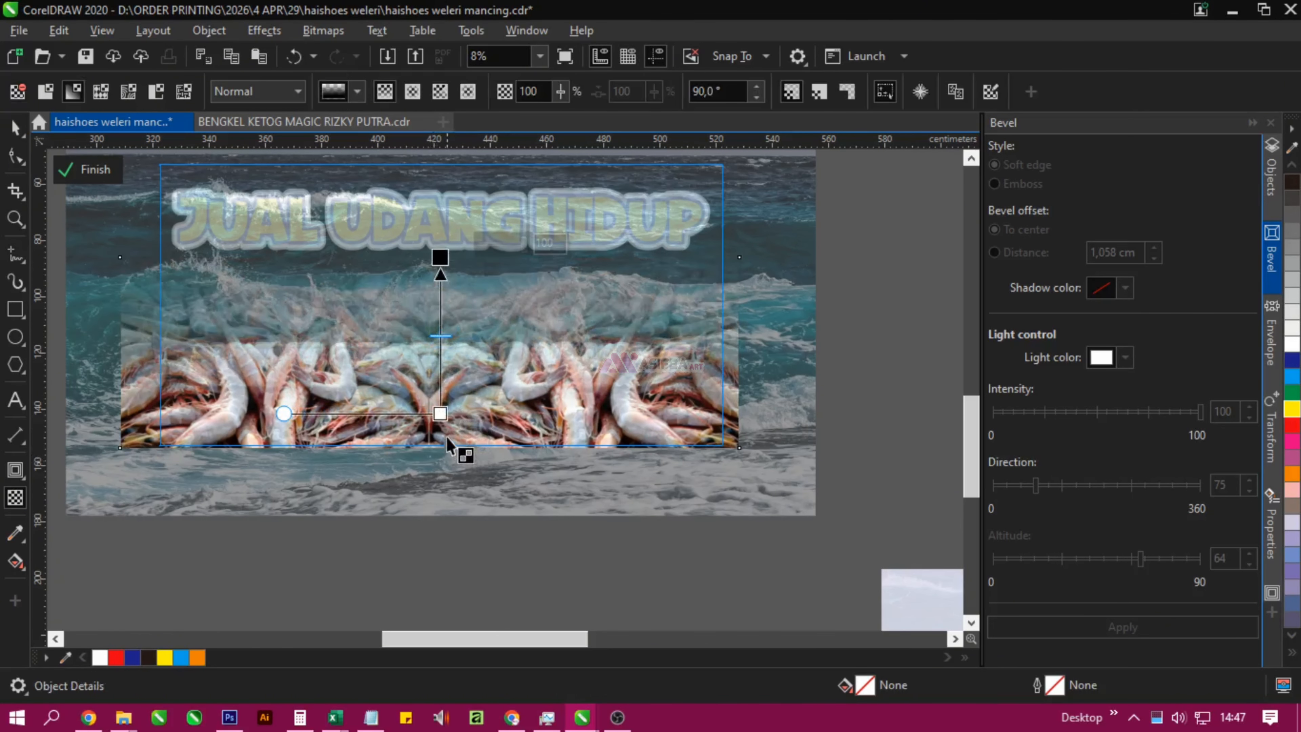
left_click_drag(441, 449, 440, 460)
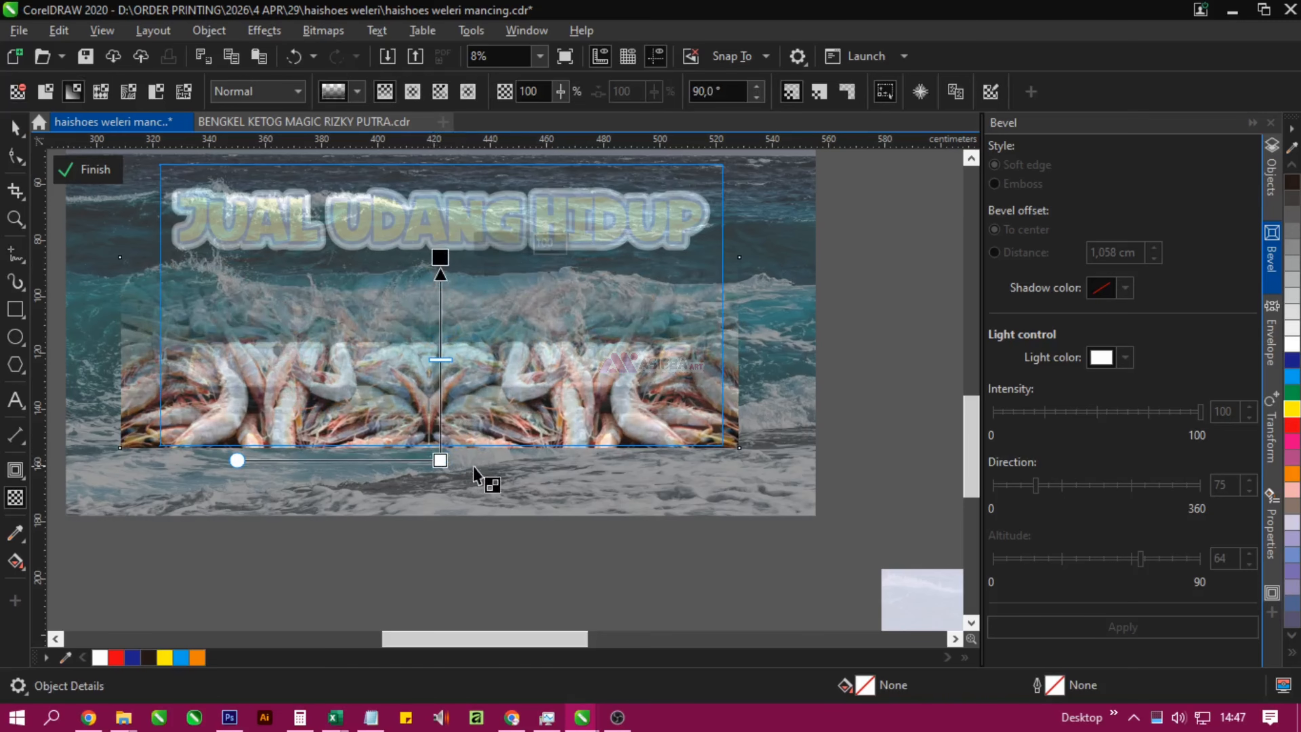
key("space")
left_click(87, 169)
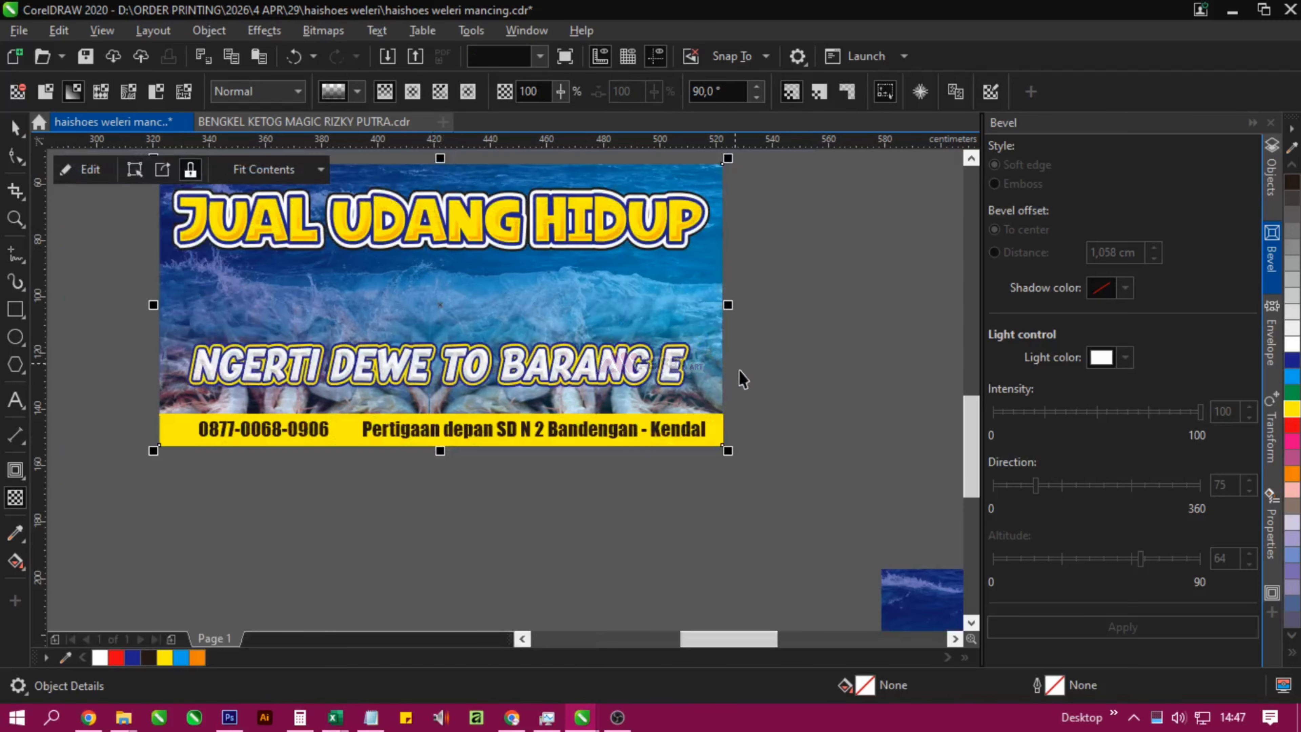
key("Escape")
- Move the photo of a hand holding shrimp up to just below the banner
scroll(559, 314, "up", 2)
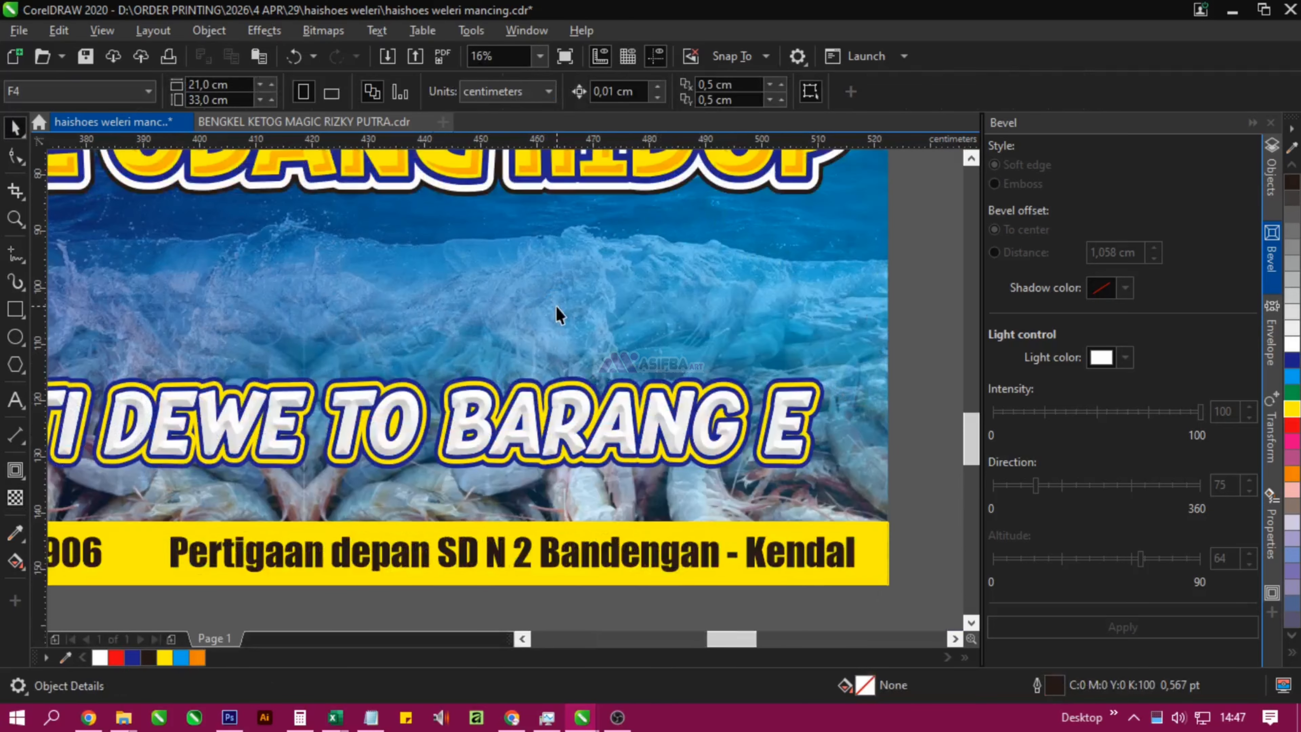
scroll(560, 314, "down", 2)
left_click_drag(548, 421, 548, 312)
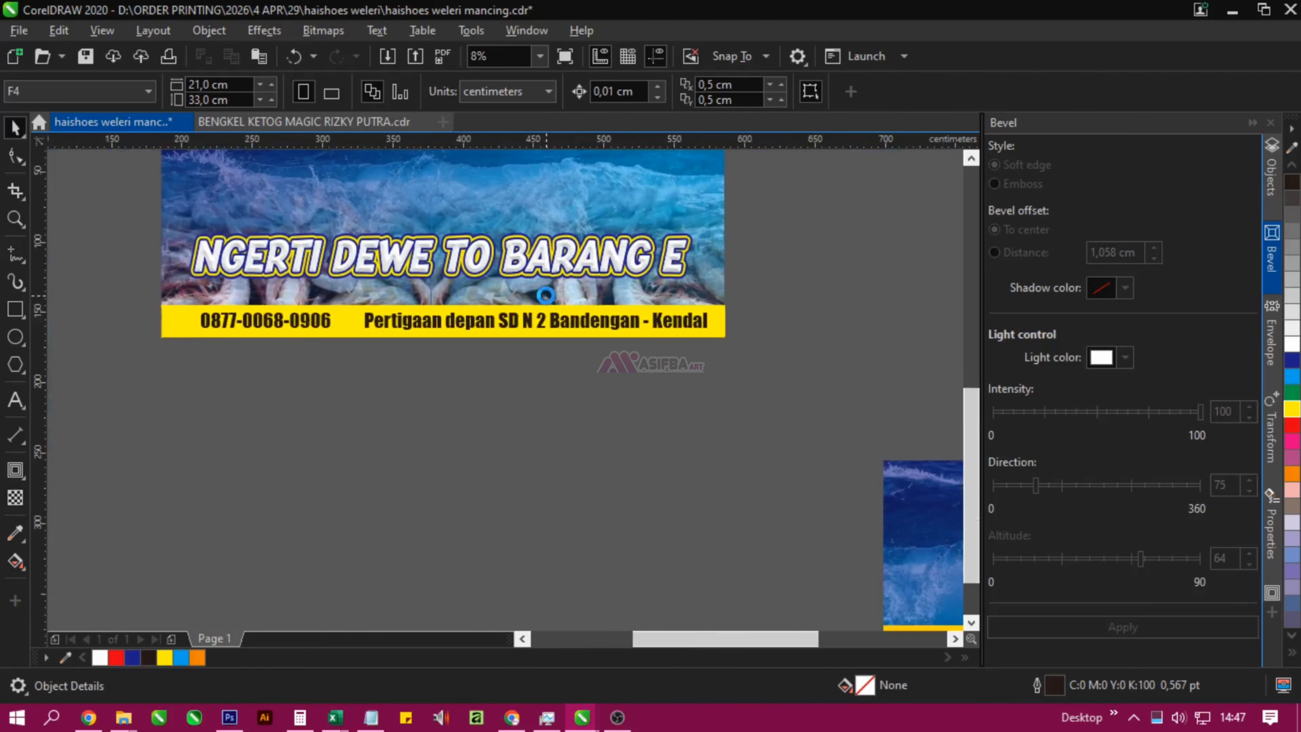
scroll(547, 307, "down", 2)
left_click_drag(545, 607, 380, 385)
scroll(535, 415, "up", 4)
scroll(536, 415, "down", 1)
scroll(402, 369, "down", 1)
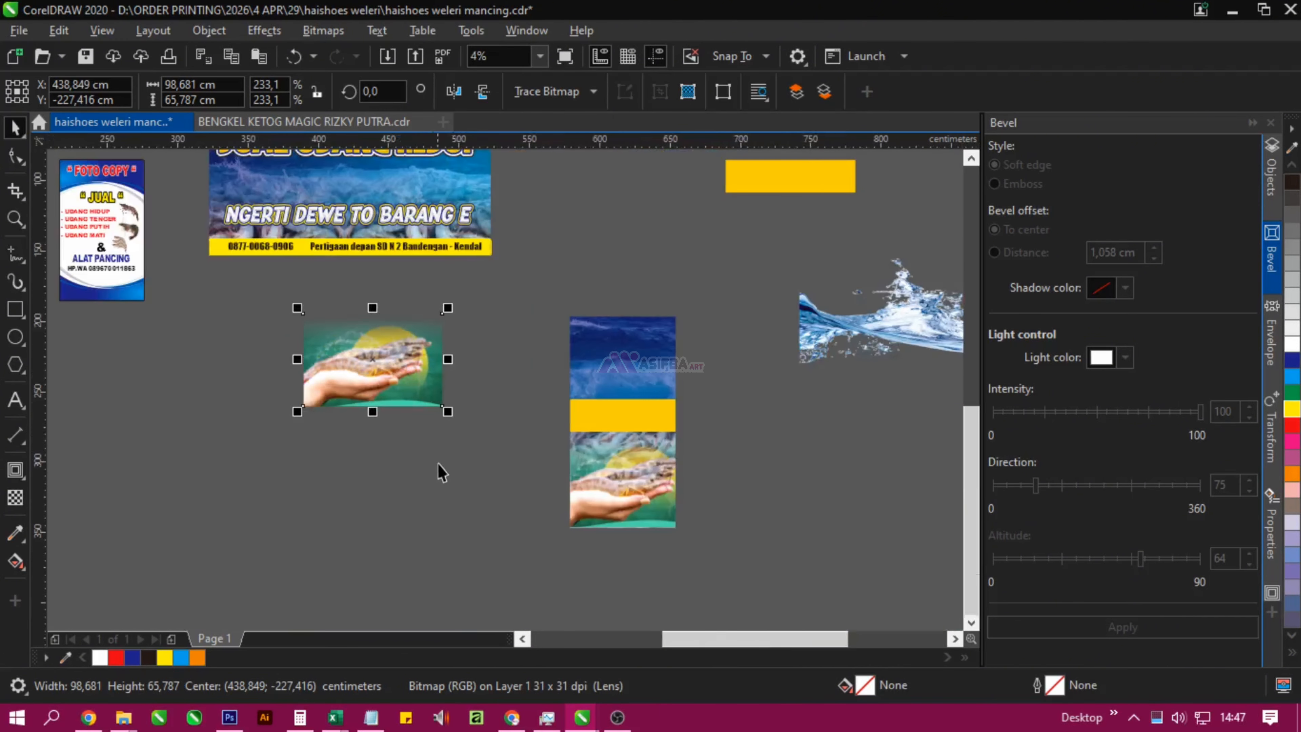
- Select the three shrimp photos on the FOTO COPY banner and move them out into the gap before the JUAL UDANG HIDUP banner
left_click(446, 494)
scroll(473, 471, "up", 2)
scroll(461, 376, "left", 4)
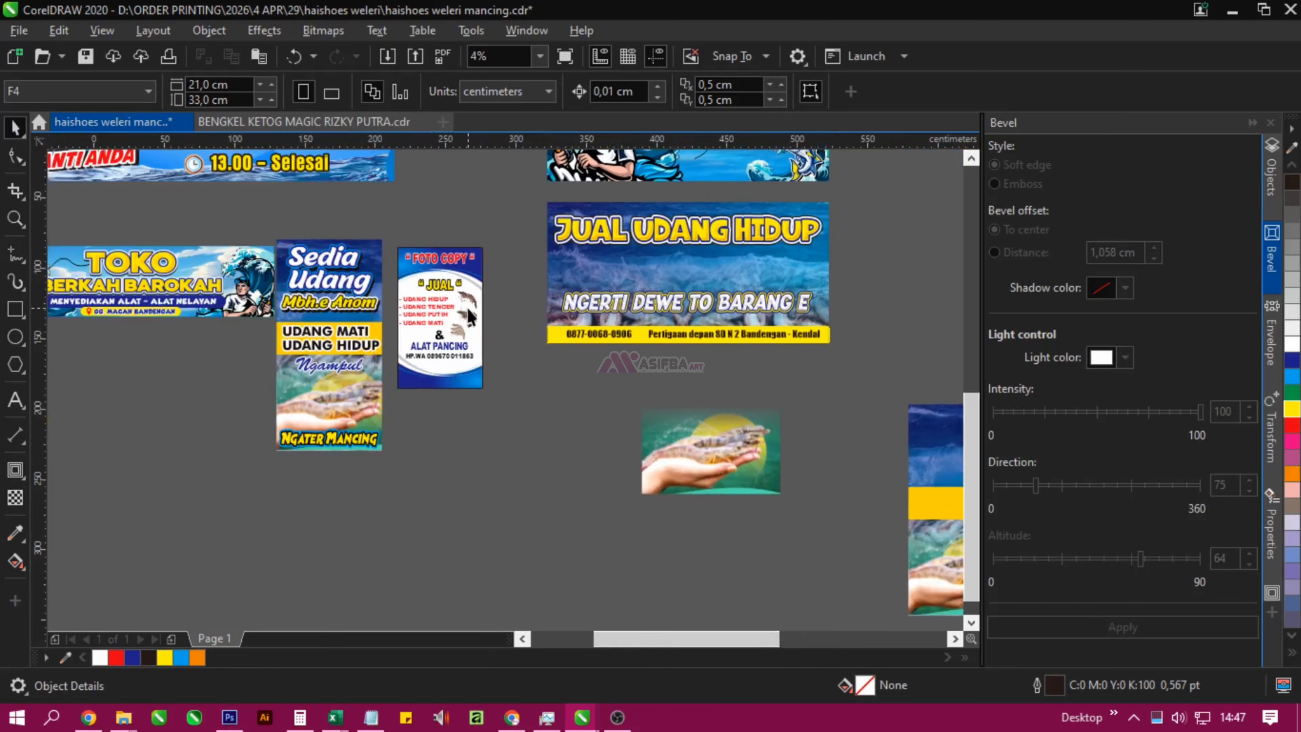
scroll(470, 317, "up", 1)
scroll(470, 317, "up", 1)
left_click(422, 359)
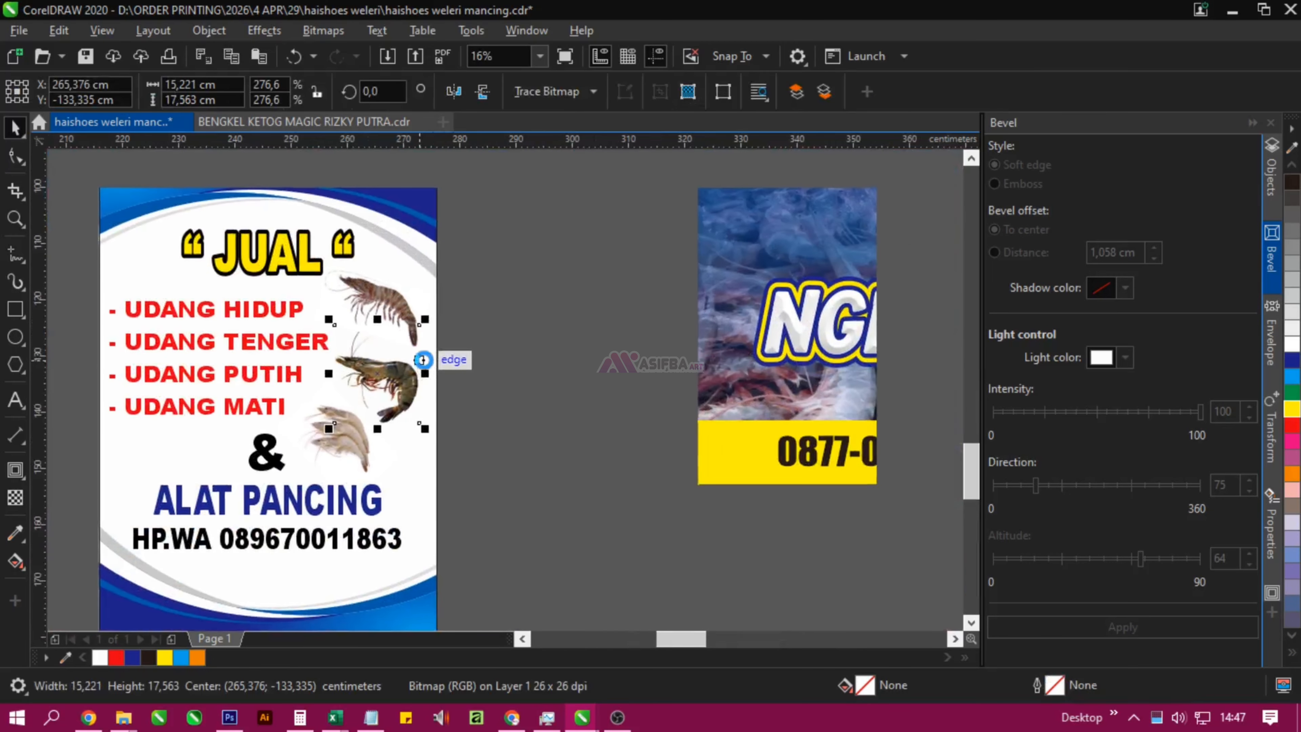
left_click(399, 309, "shift")
left_click(355, 442, "shift")
scroll(354, 443, "down", 1)
left_click_drag(354, 444, 518, 367)
left_click_drag(522, 309, 337, 323)
left_click(356, 458)
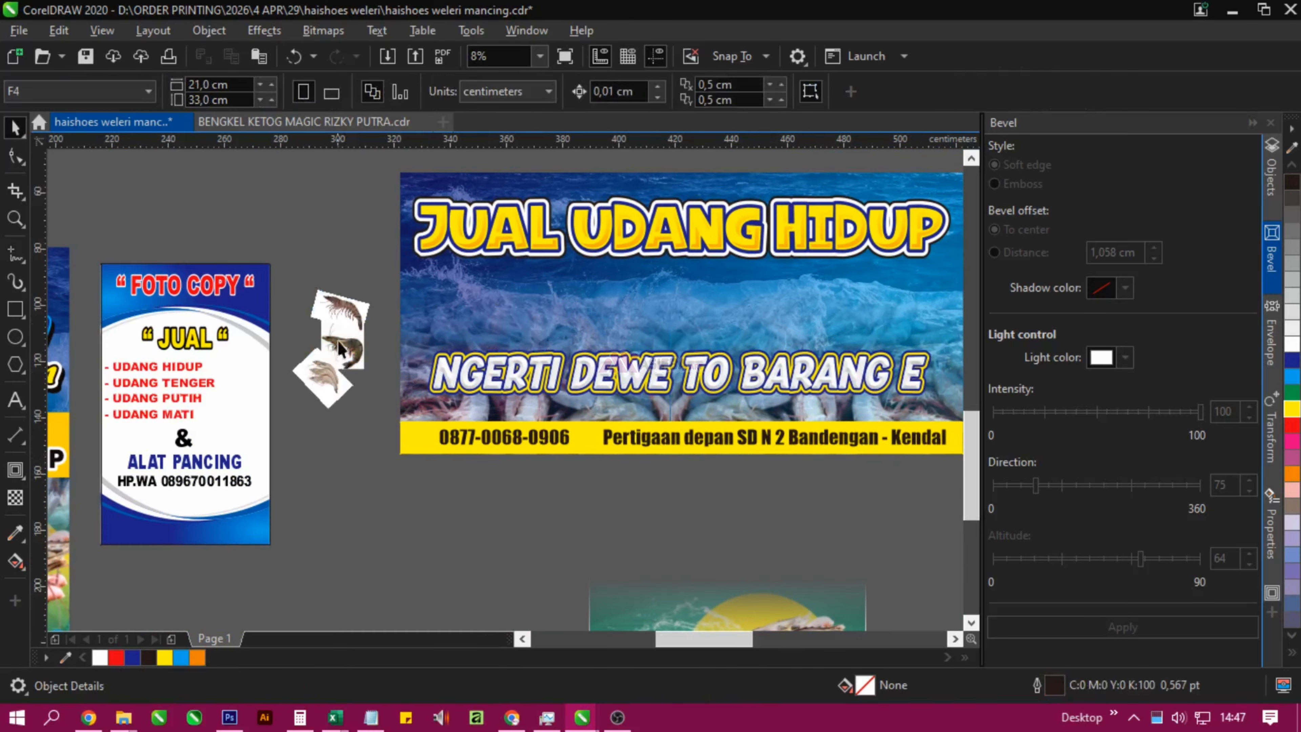
- Spread the three small shrimp photos apart and move them below the level of the JUAL UDANG HIDUP banner
scroll(339, 350, "up", 4)
left_click(342, 374)
left_click_drag(348, 414, 427, 377)
left_click(296, 519)
left_click_drag(296, 523, 309, 391)
scroll(240, 395, "down", 2)
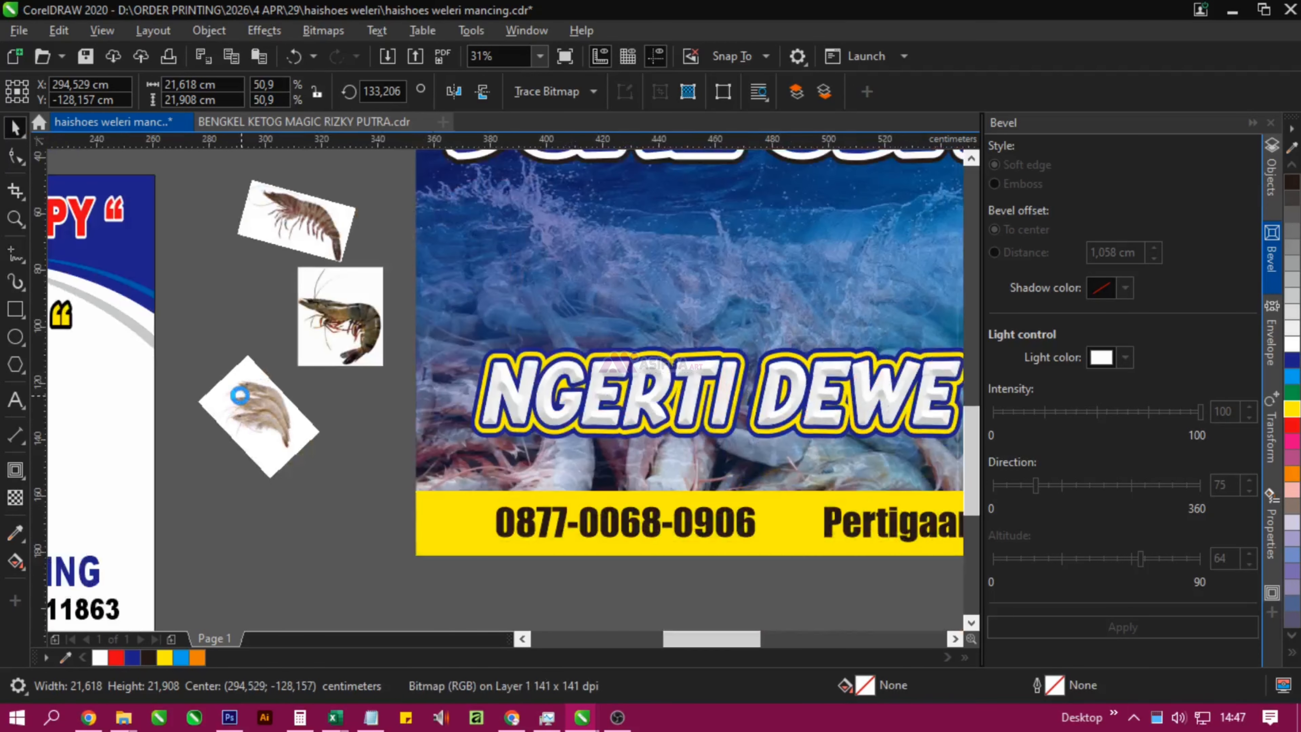
left_click(288, 481)
left_click_drag(589, 381, 445, 398)
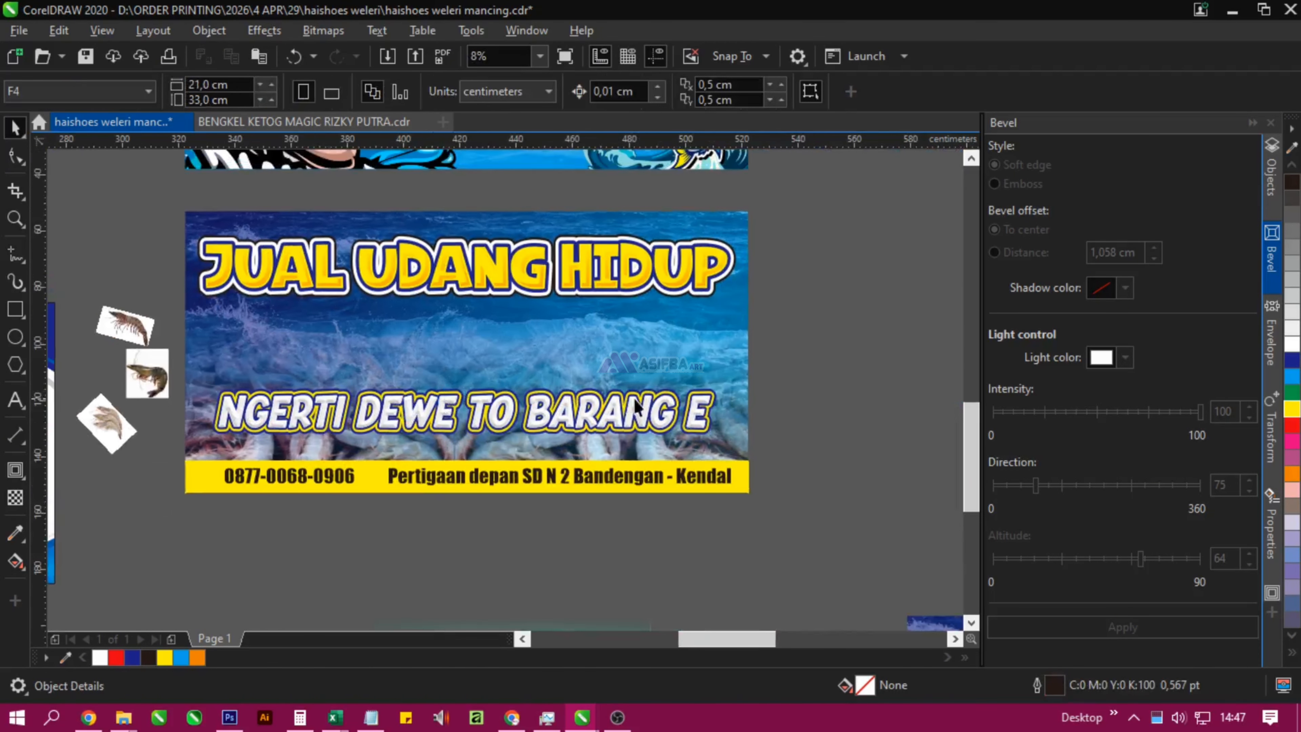
scroll(341, 392, "down", 2)
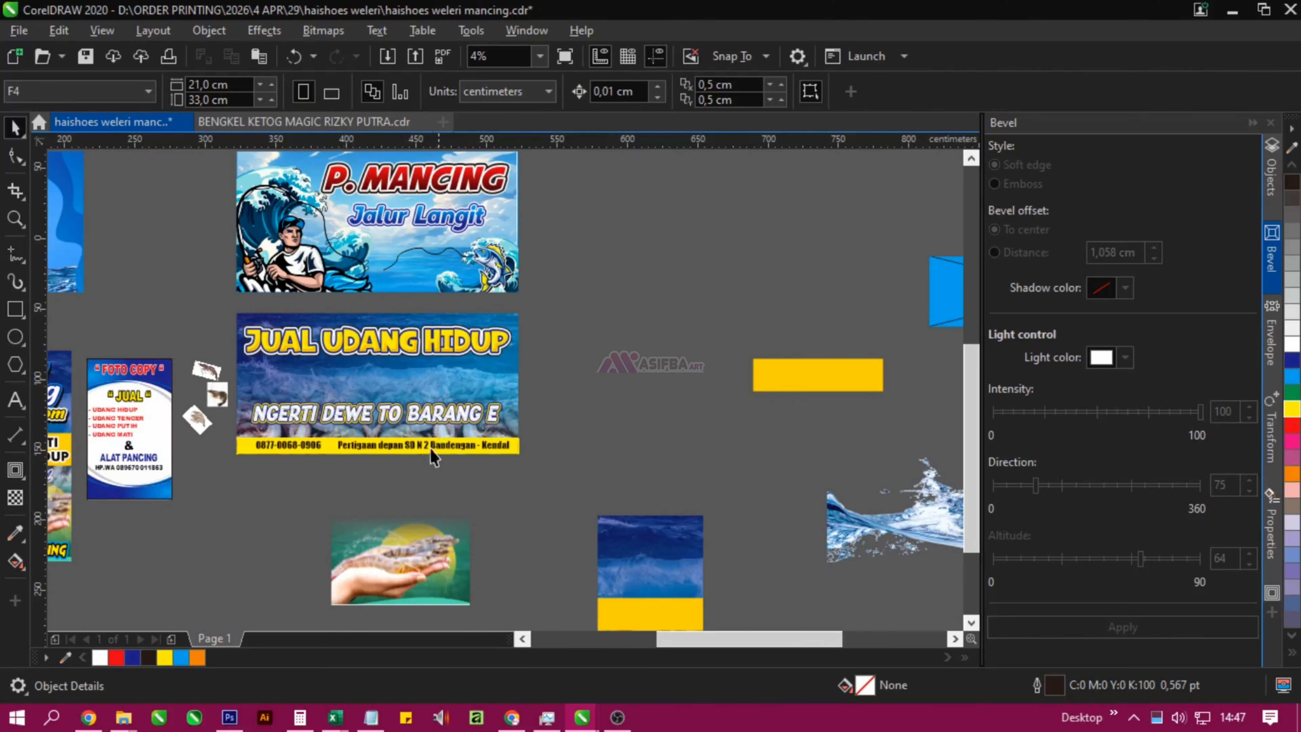
left_click_drag(309, 445, 353, 387)
left_click_drag(230, 333, 255, 494)
- Color the address text on the yellow bar red and the phone number green
scroll(487, 391, "up", 1)
left_click(292, 391)
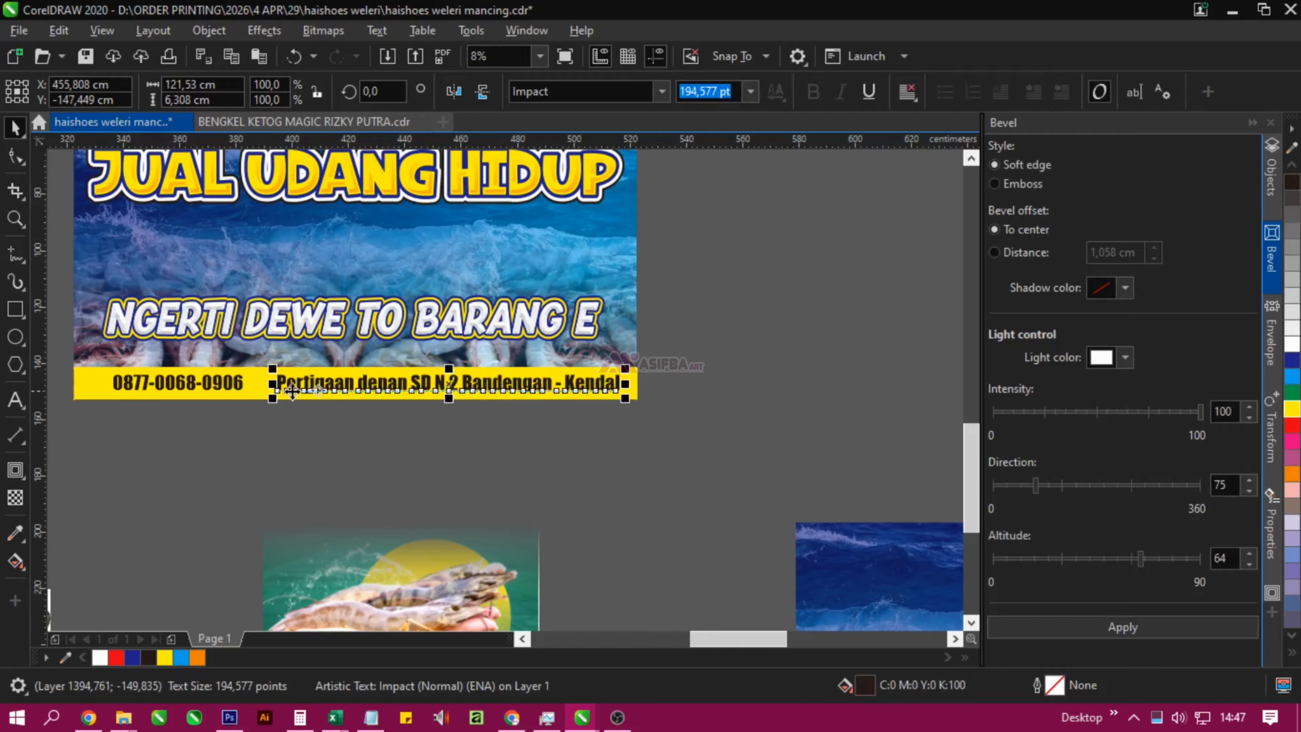
left_click(1292, 425)
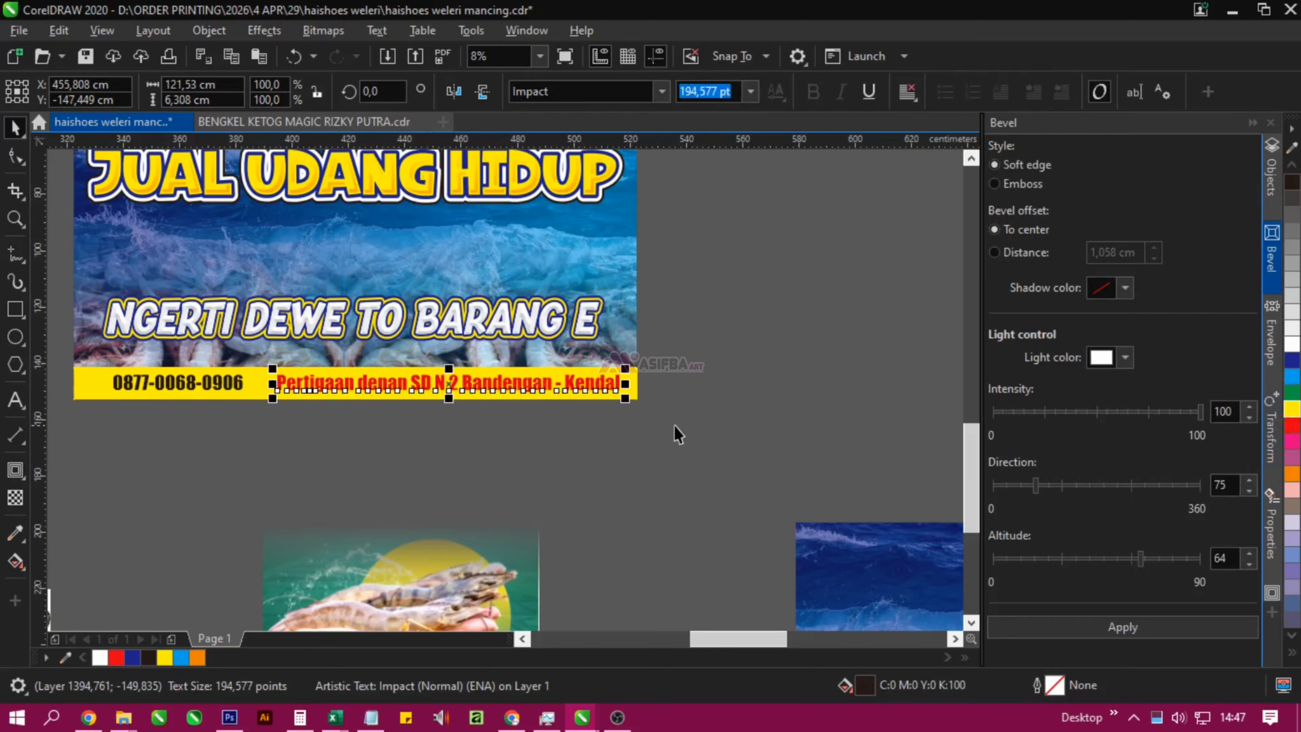
key("Tab")
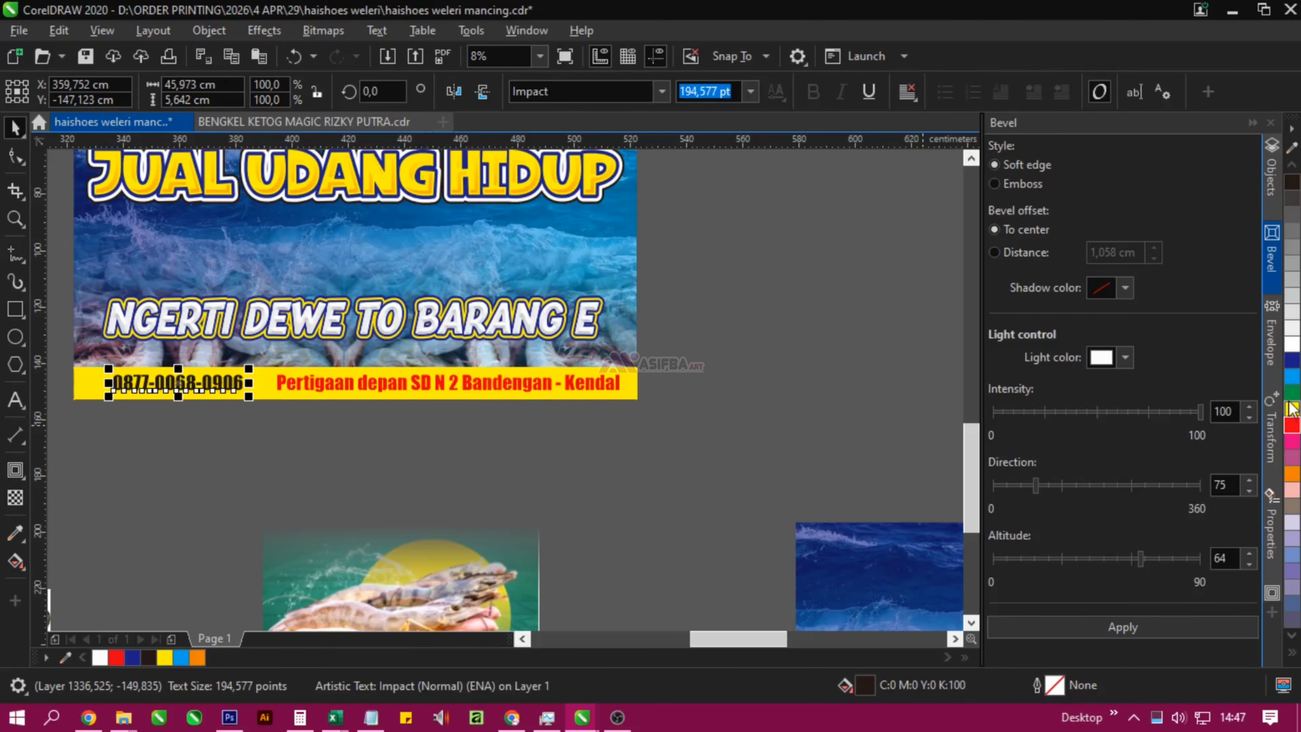
left_click(1288, 391)
left_click(454, 402)
- Apply a vertical linear fountain fill from red down to black to the address text
scroll(446, 380, "up", 1)
left_click(457, 387)
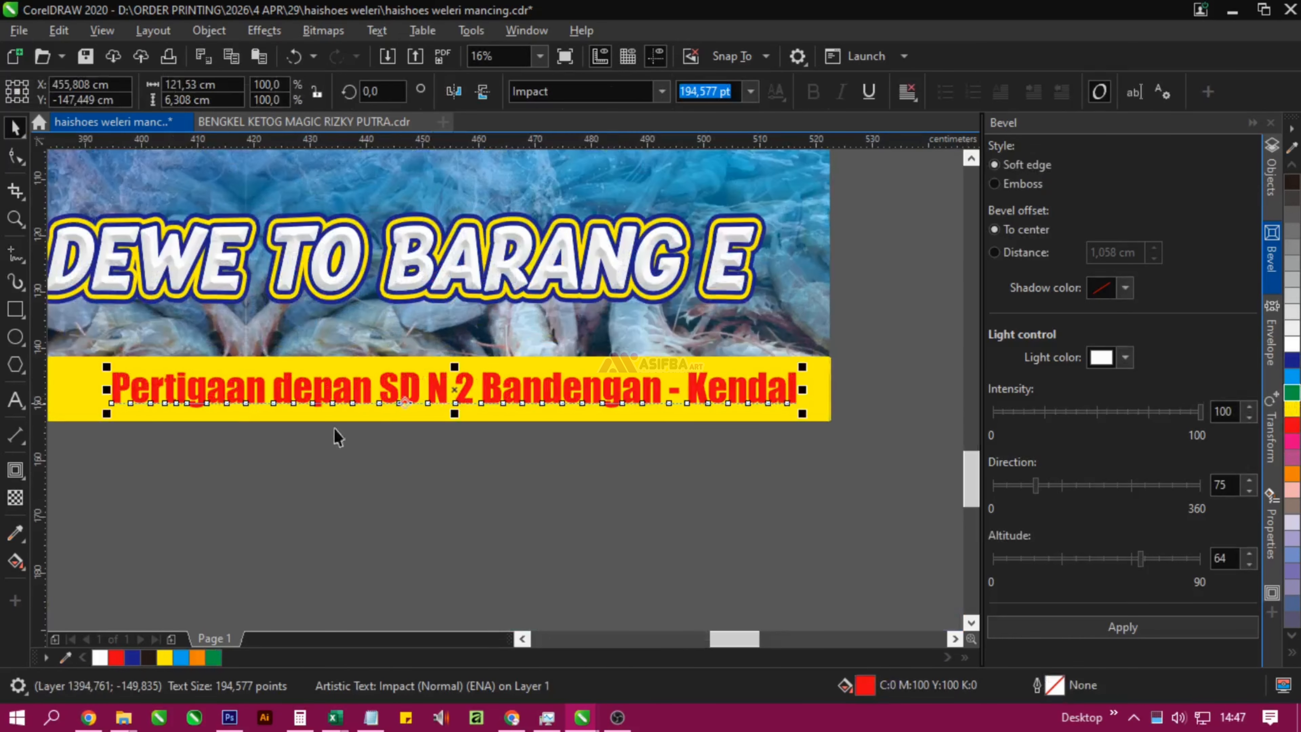
left_click(16, 562)
scroll(387, 418, "up", 1)
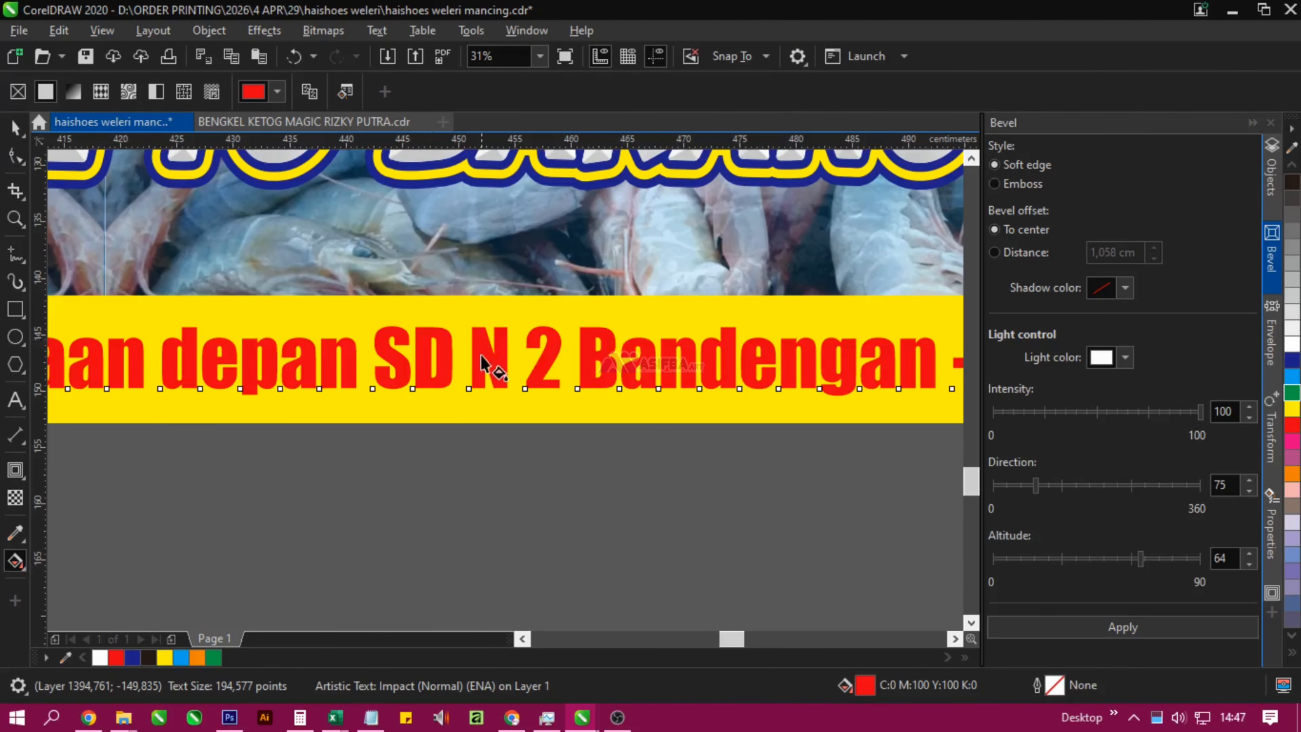
left_click_drag(482, 339, 479, 389)
left_click(528, 376)
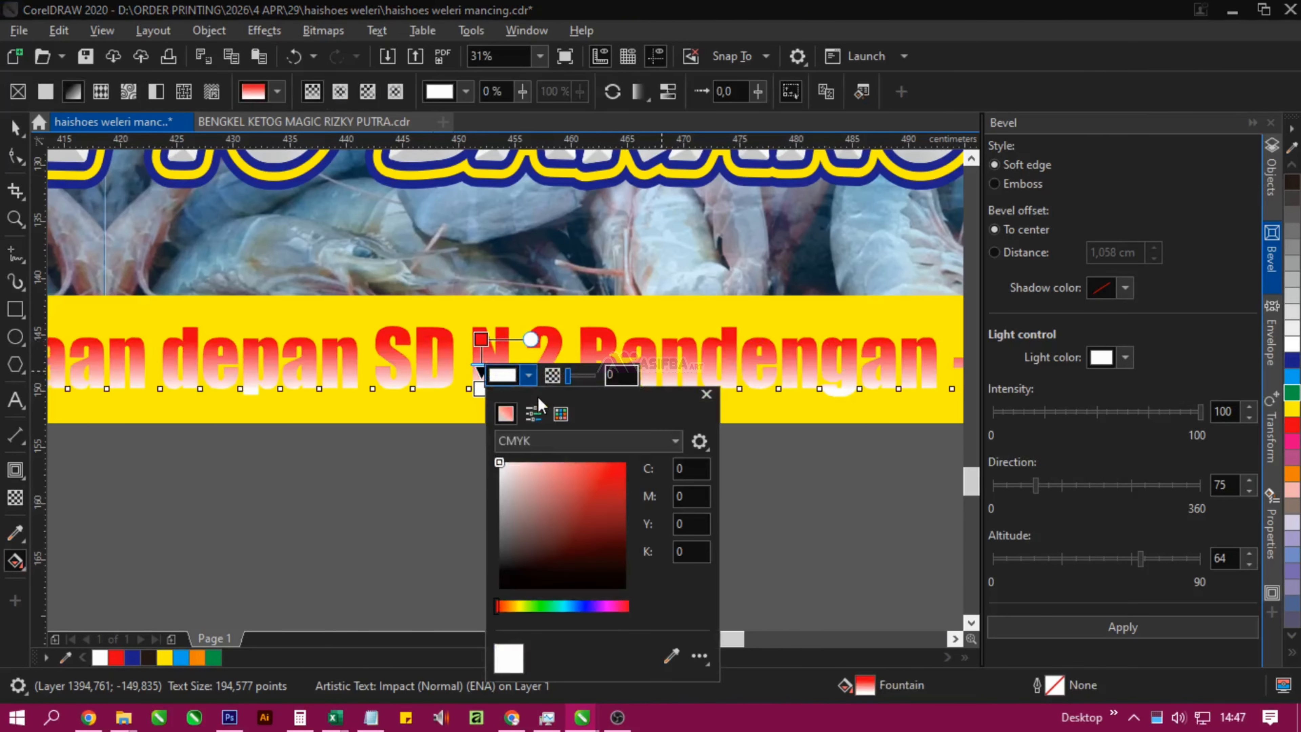
left_click(233, 492)
scroll(336, 448, "down", 1)
left_click_drag(214, 436, 597, 421)
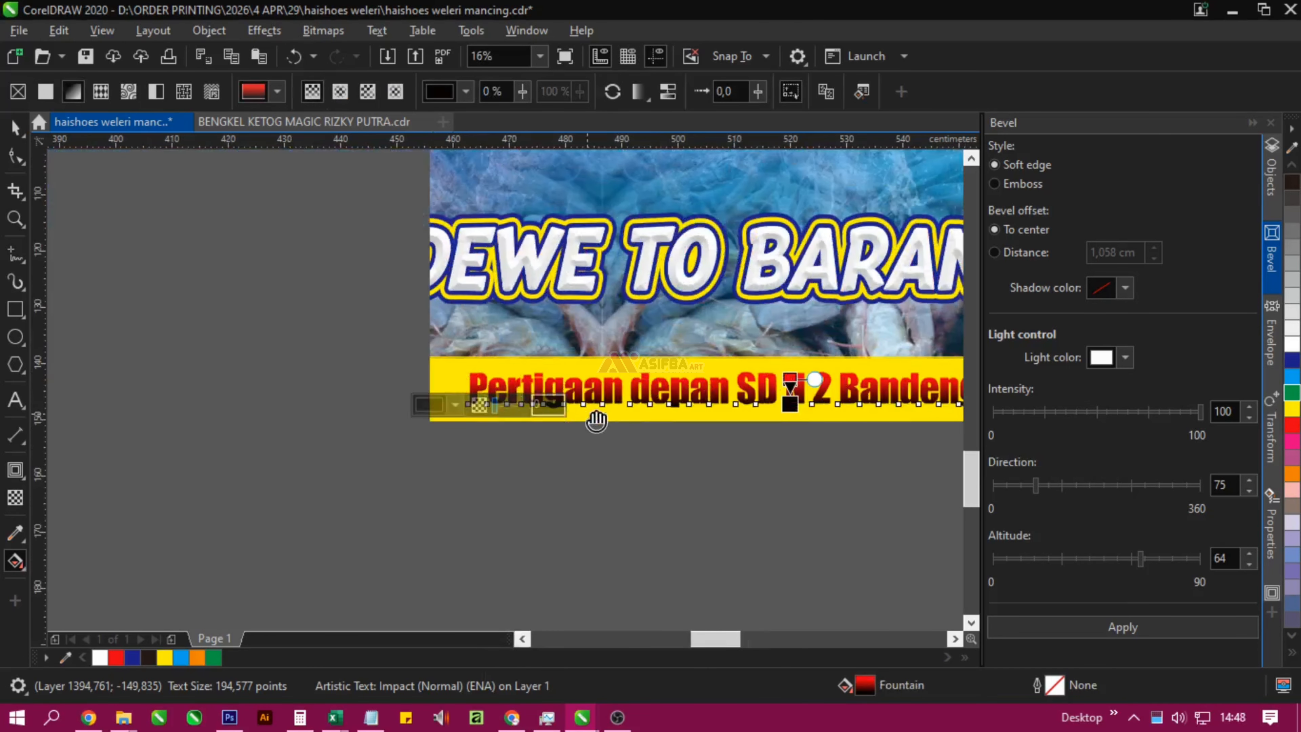
- Apply a vertical linear fountain fill from green down to black to the phone number text
left_click(345, 388)
scroll(344, 388, "up", 1)
left_click_drag(345, 373, 345, 430)
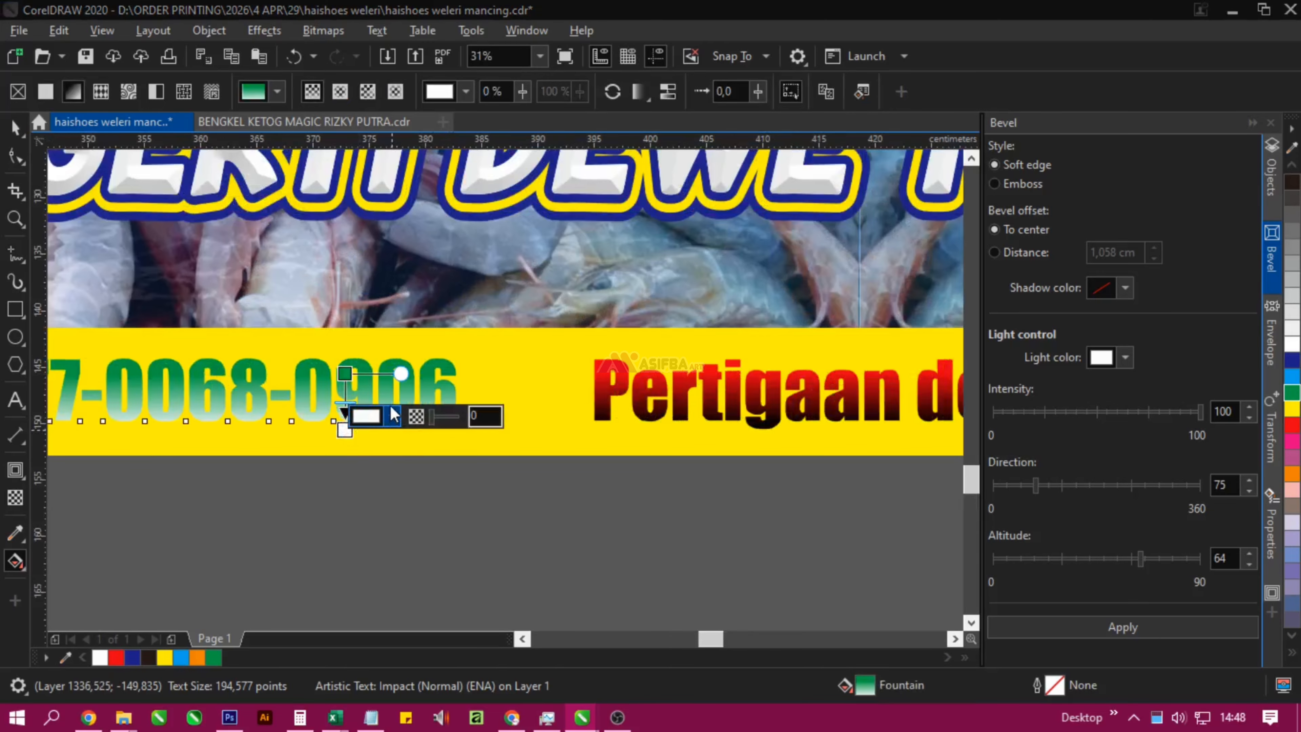
left_click(394, 414)
left_click_drag(436, 268, 500, 378)
left_click(405, 518)
scroll(229, 447, "down", 1)
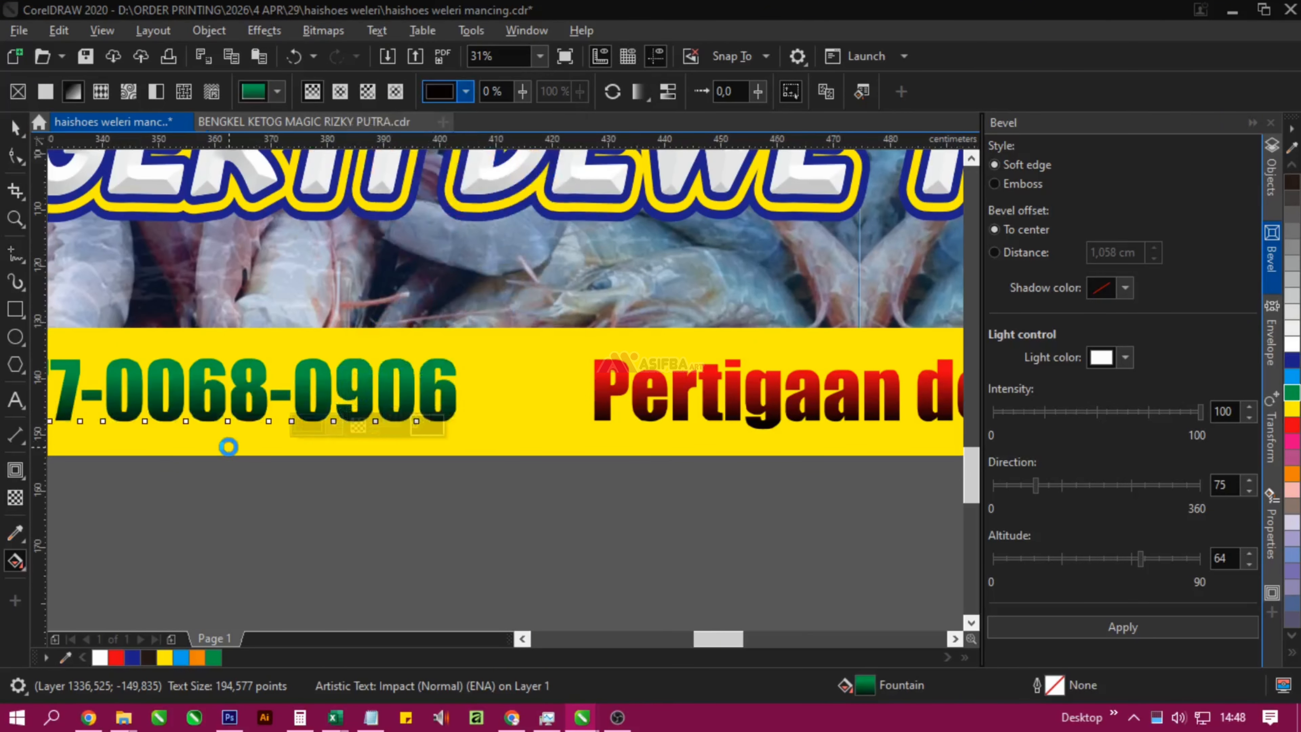
left_click(416, 518)
- Give the phone and address texts a white 36 pt outline with rounded corners, placed behind the fill and scaling with the object
left_click(15, 128)
left_click(285, 416)
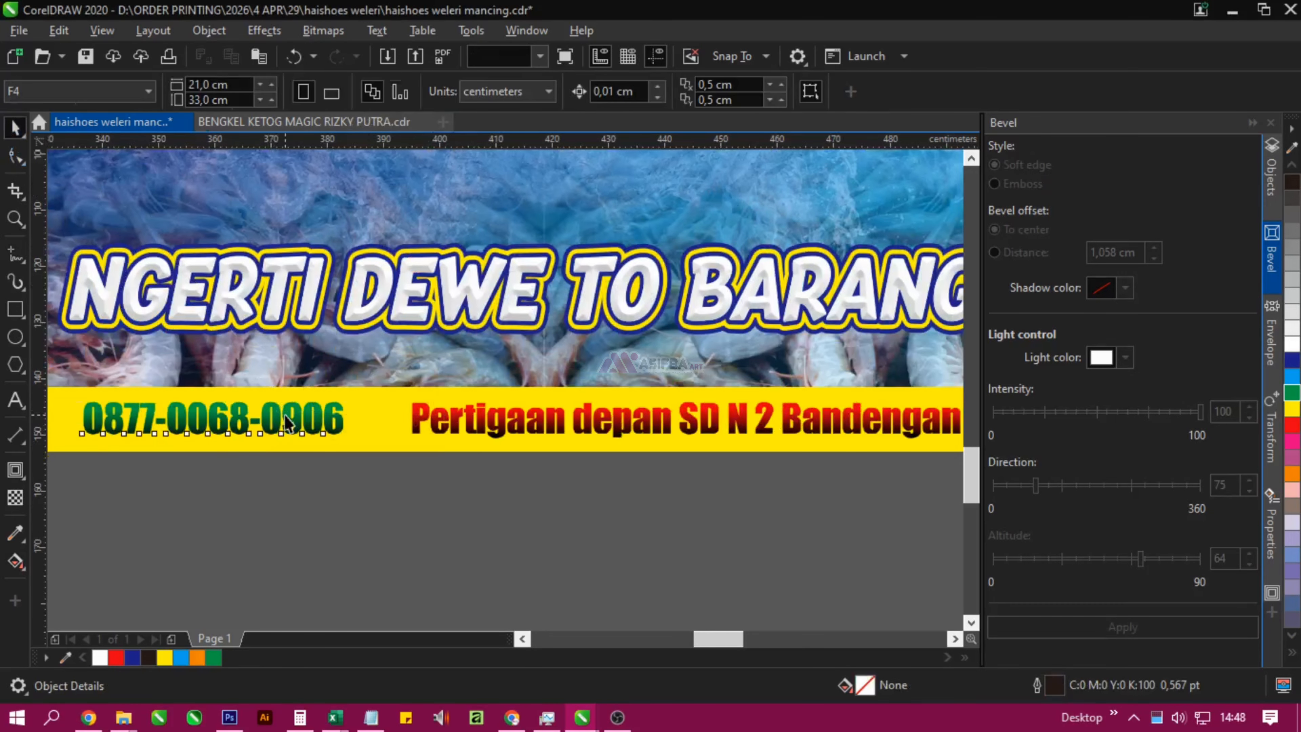
left_click(506, 418, "shift")
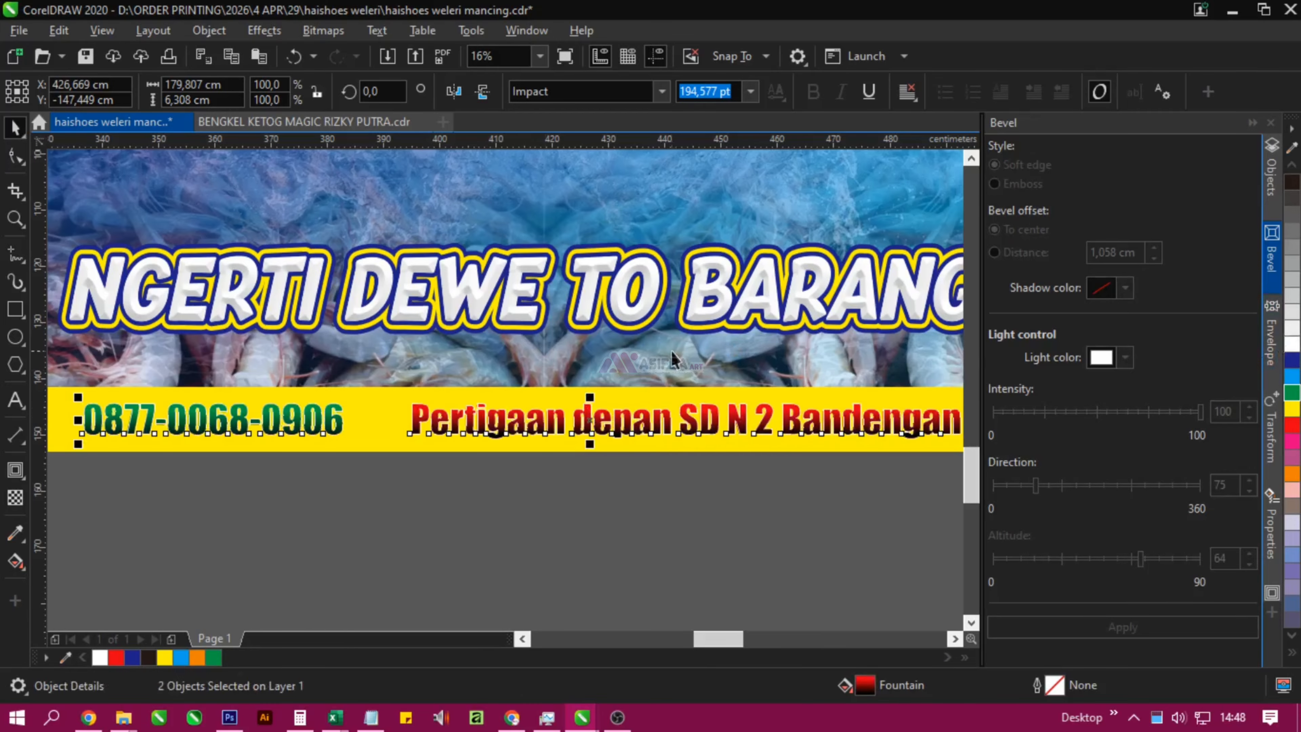
key("F12")
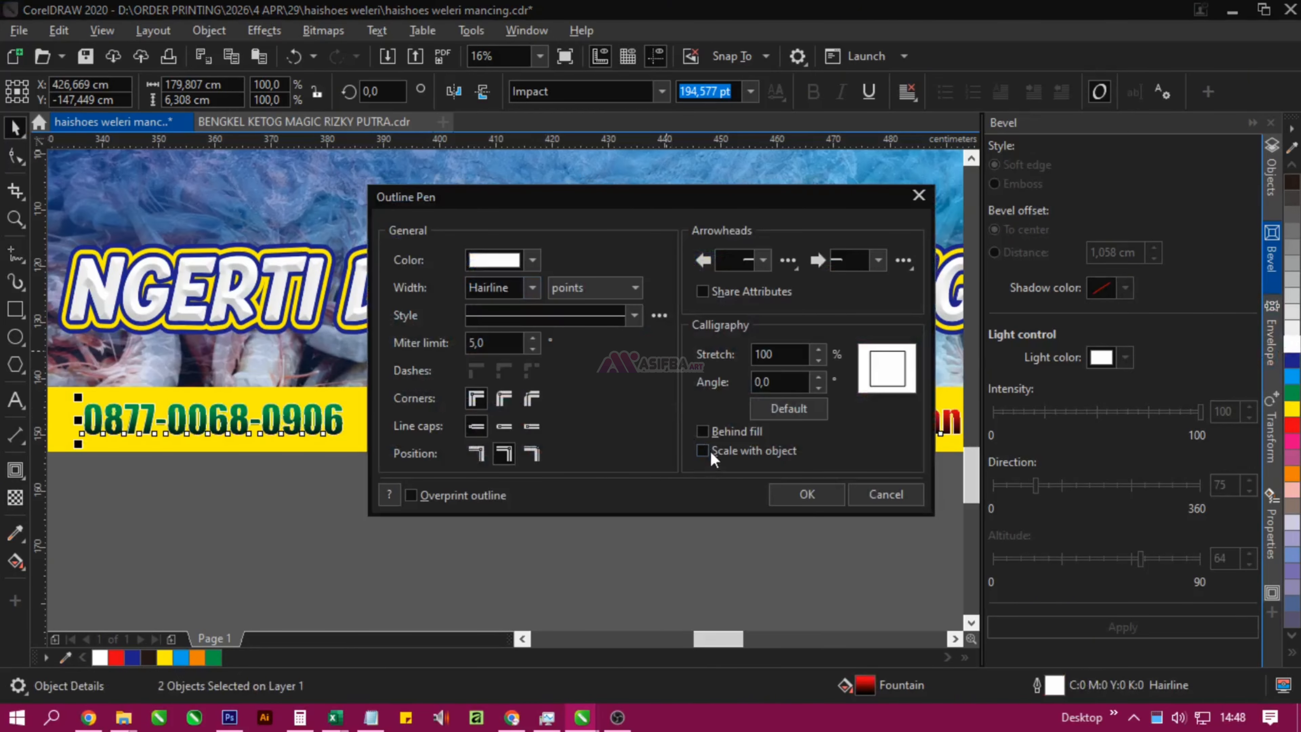
left_click(709, 431)
left_click(505, 399)
left_click(532, 287)
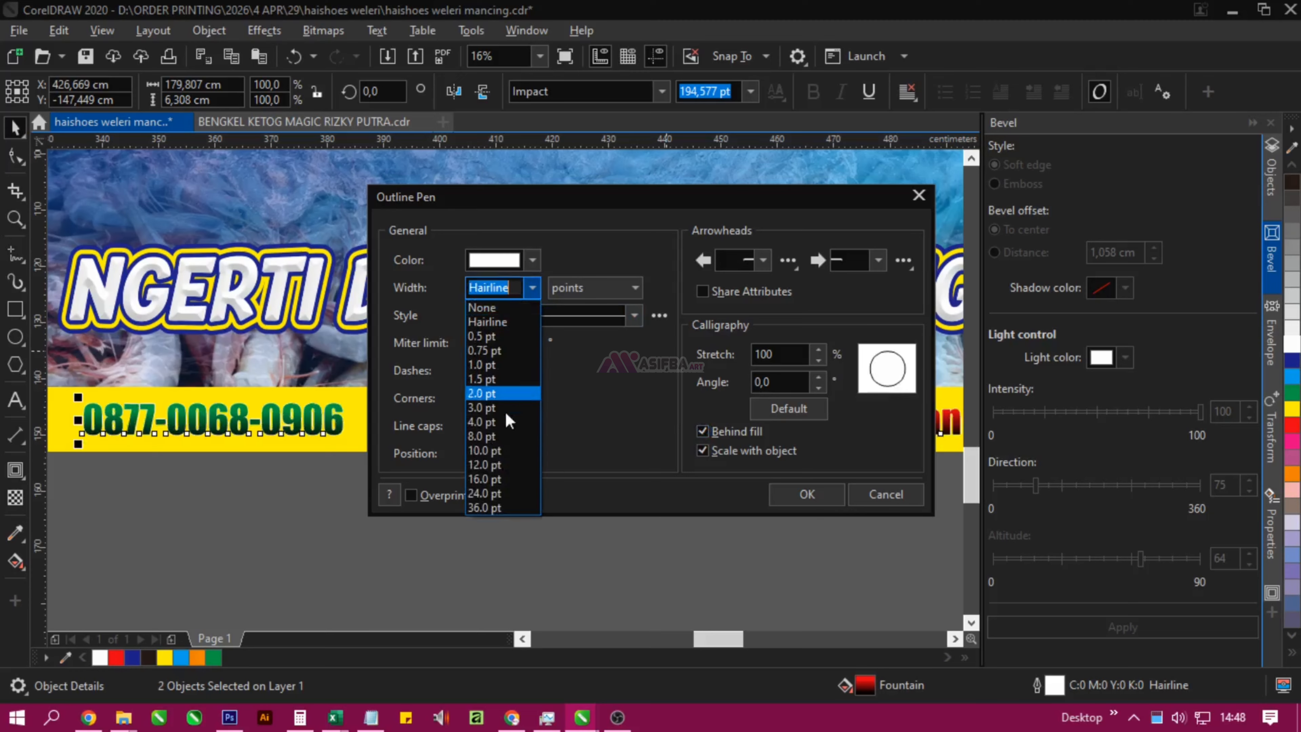
left_click(495, 507)
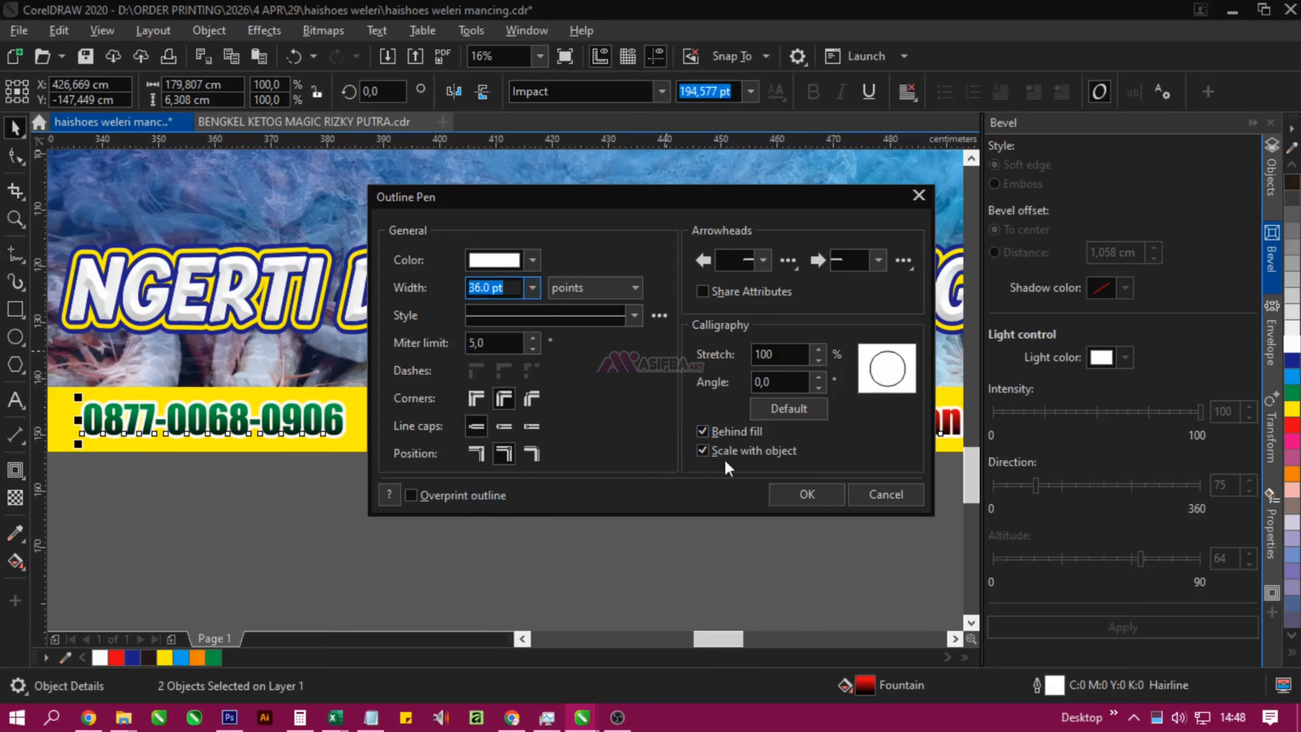
left_click(792, 499)
left_click(657, 471)
- Place the image of two shrimp in the empty space beside the banner and rotate it to 90 degrees
left_click_drag(667, 458, 431, 454)
scroll(431, 454, "down", 1)
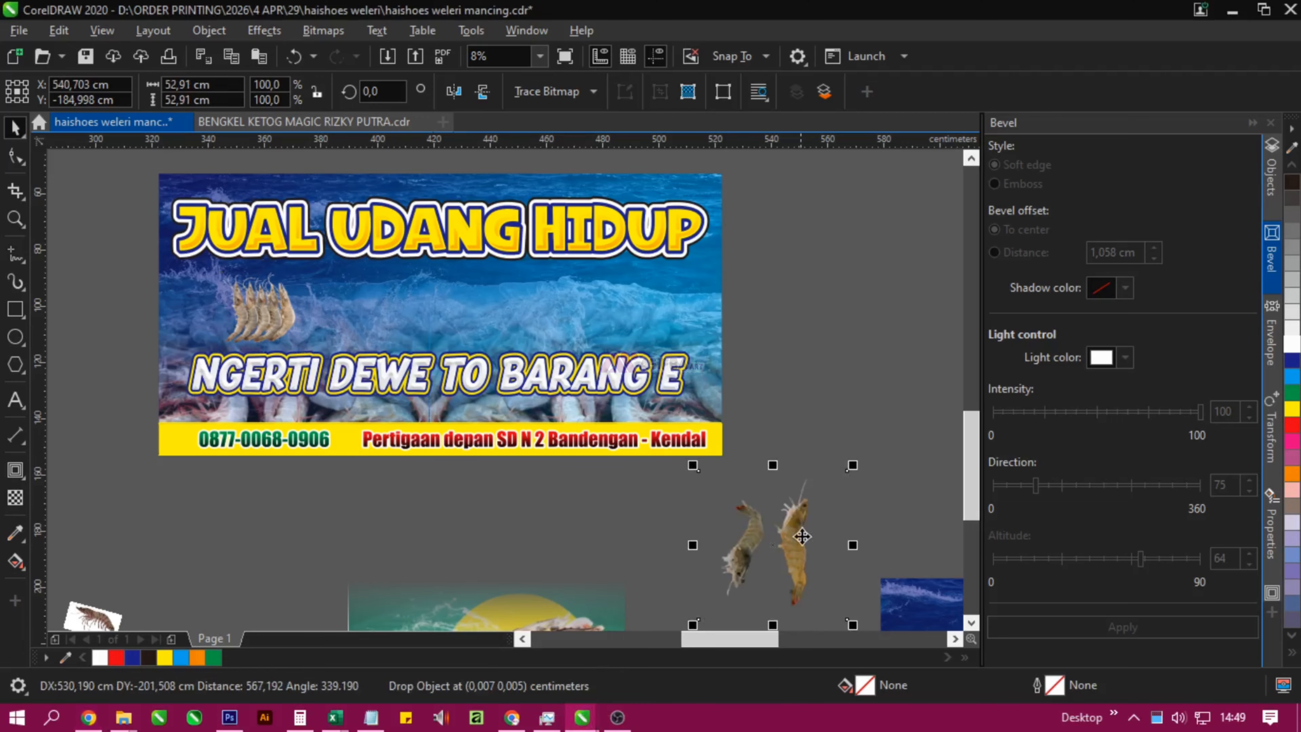
left_click_drag(741, 535, 482, 453)
left_click_drag(589, 343, 660, 265)
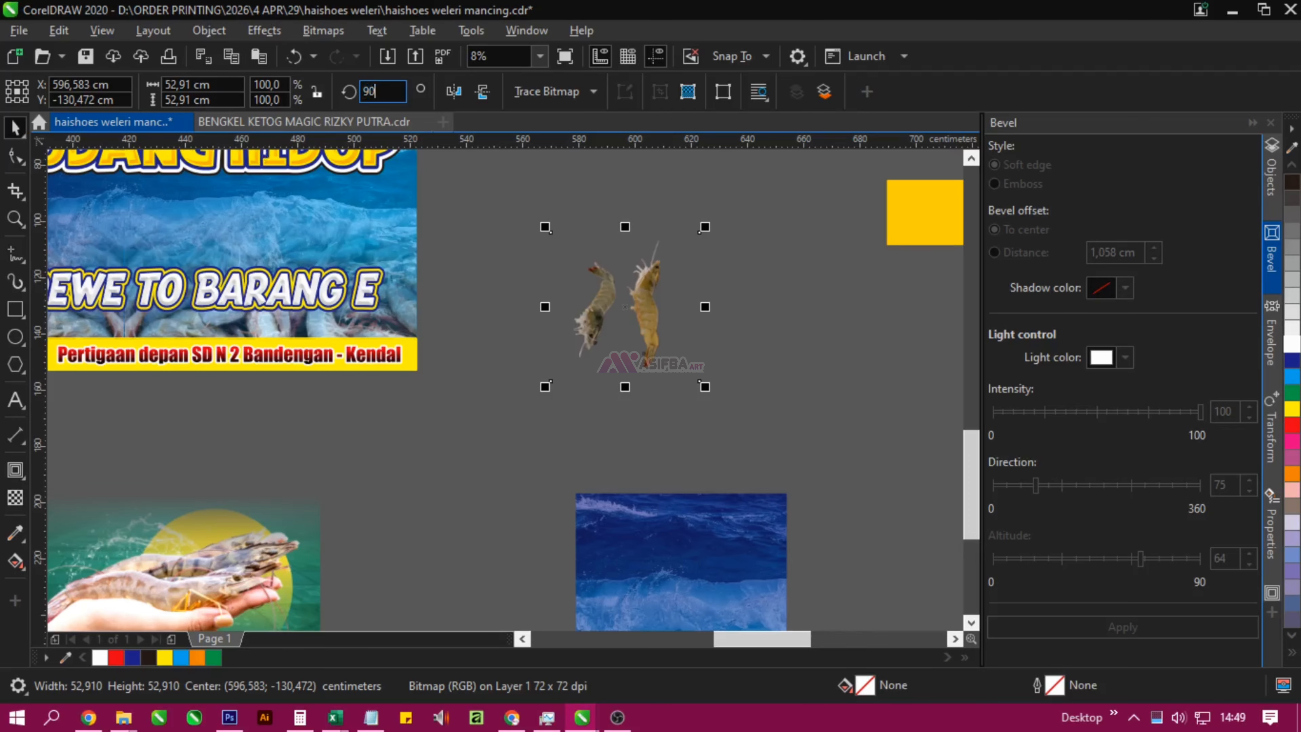
type("90")
key("Return")
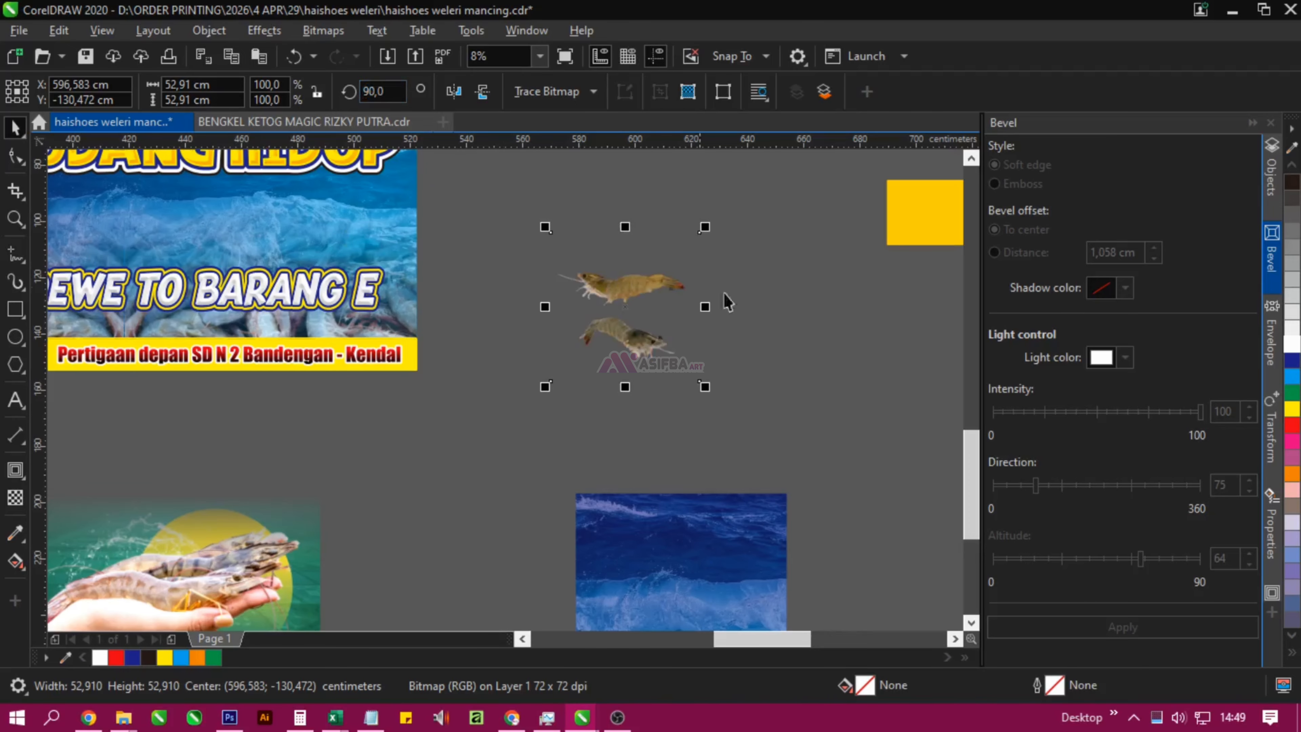
- Draw a rectangle about 51.3 by 15.3 cm around the upper shrimp and intersect it with the two-shrimp image
scroll(750, 282, "up", 1)
left_click(758, 328)
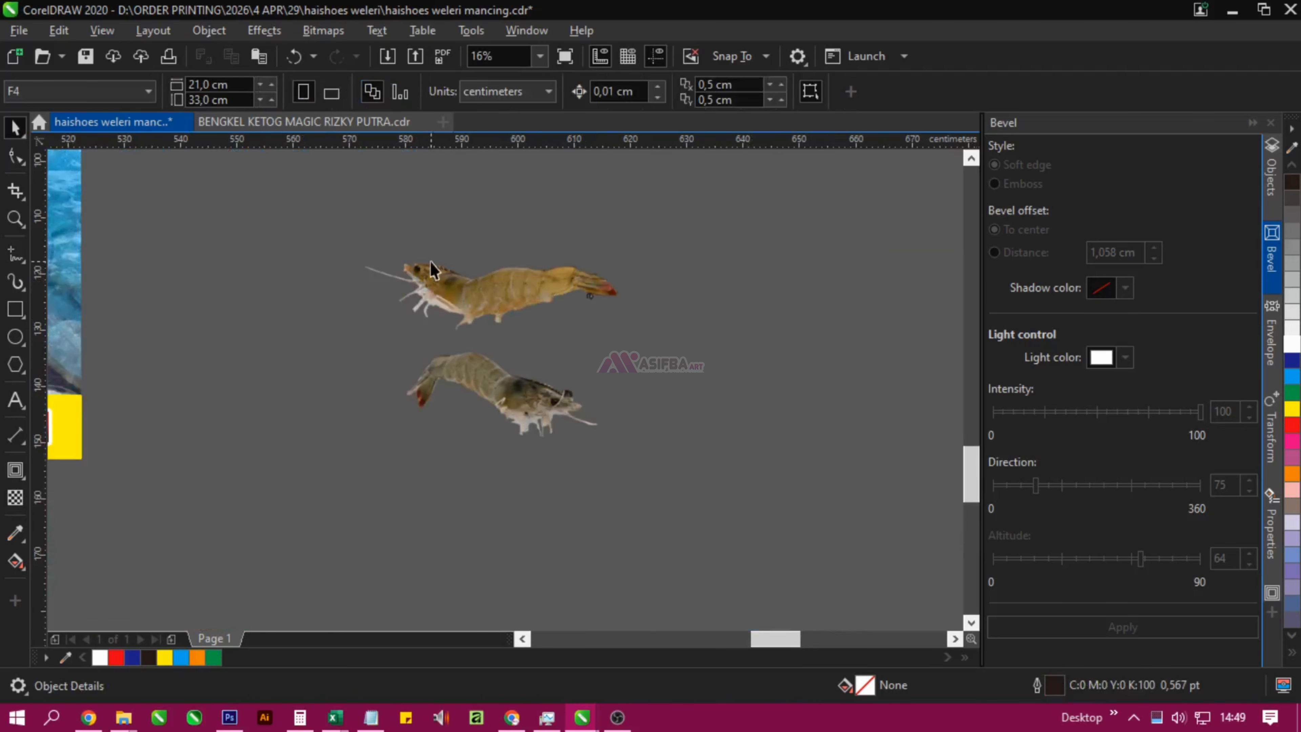
scroll(427, 269, "up", 1)
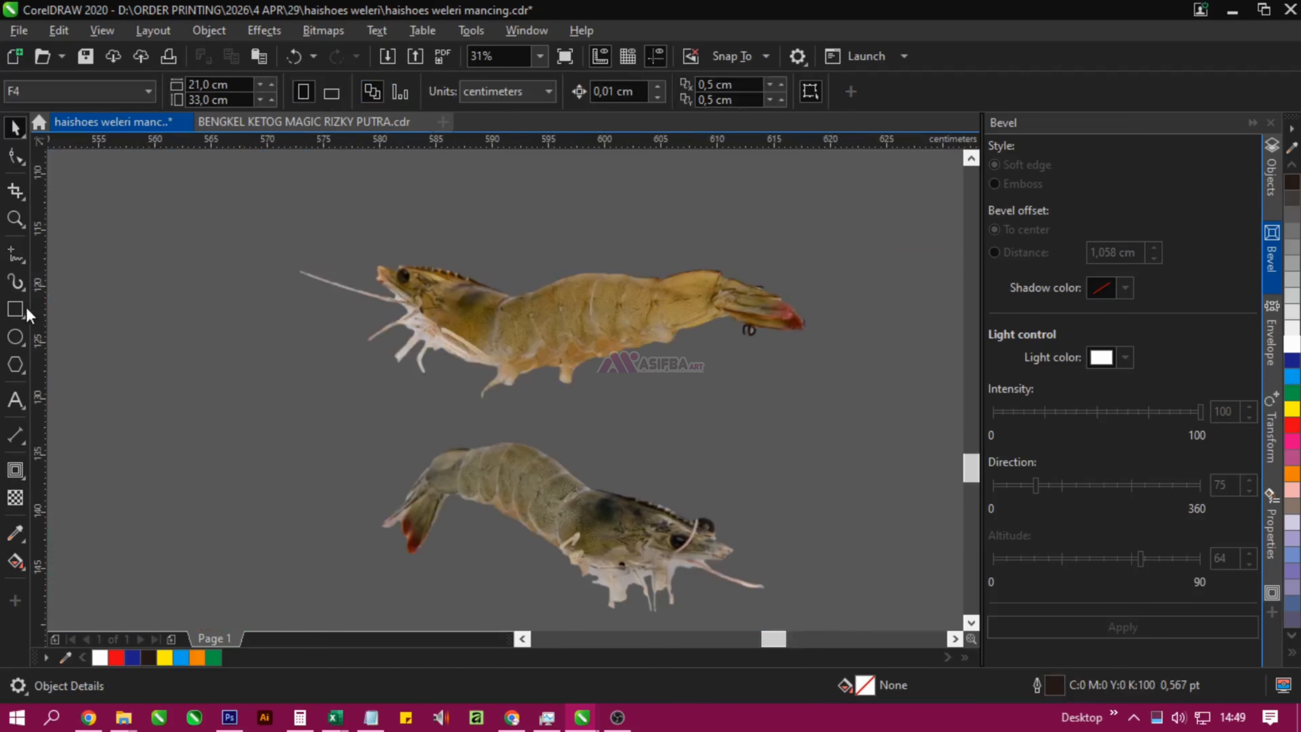
key("F6")
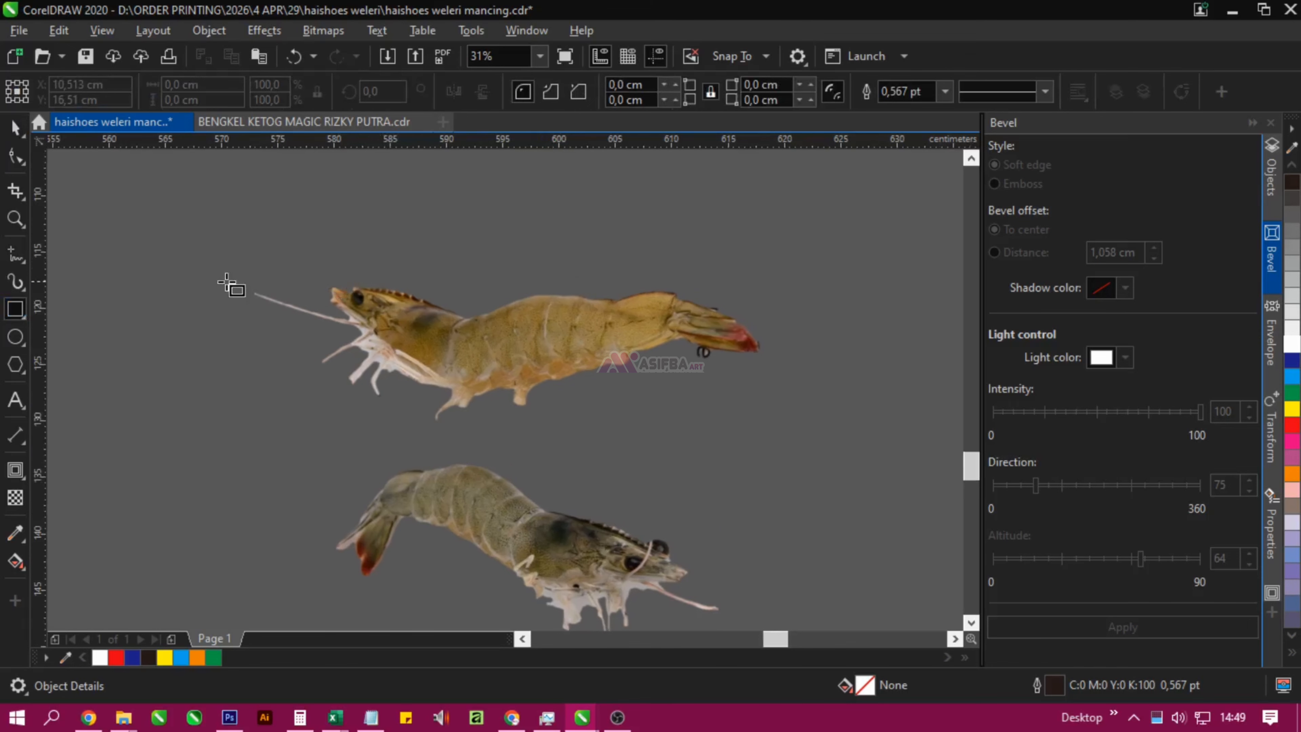
left_click_drag(211, 251, 789, 425)
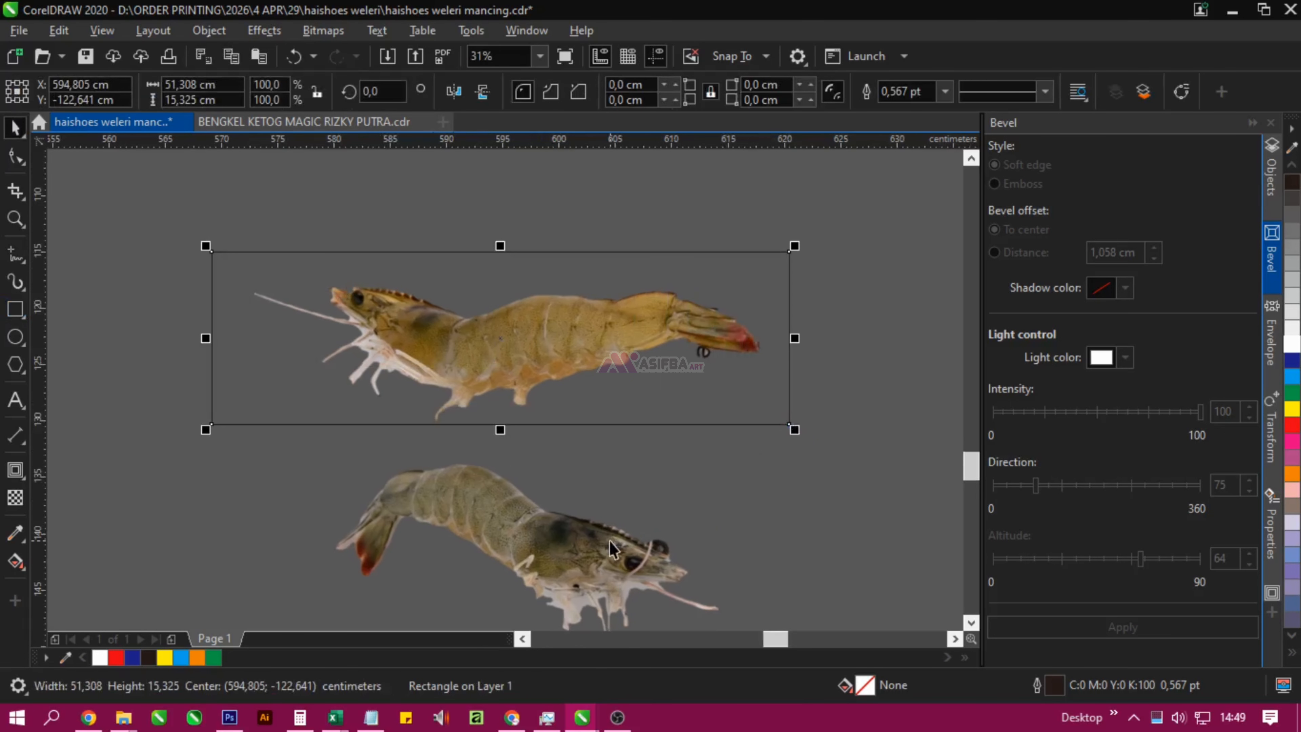
left_click(613, 550, "shift")
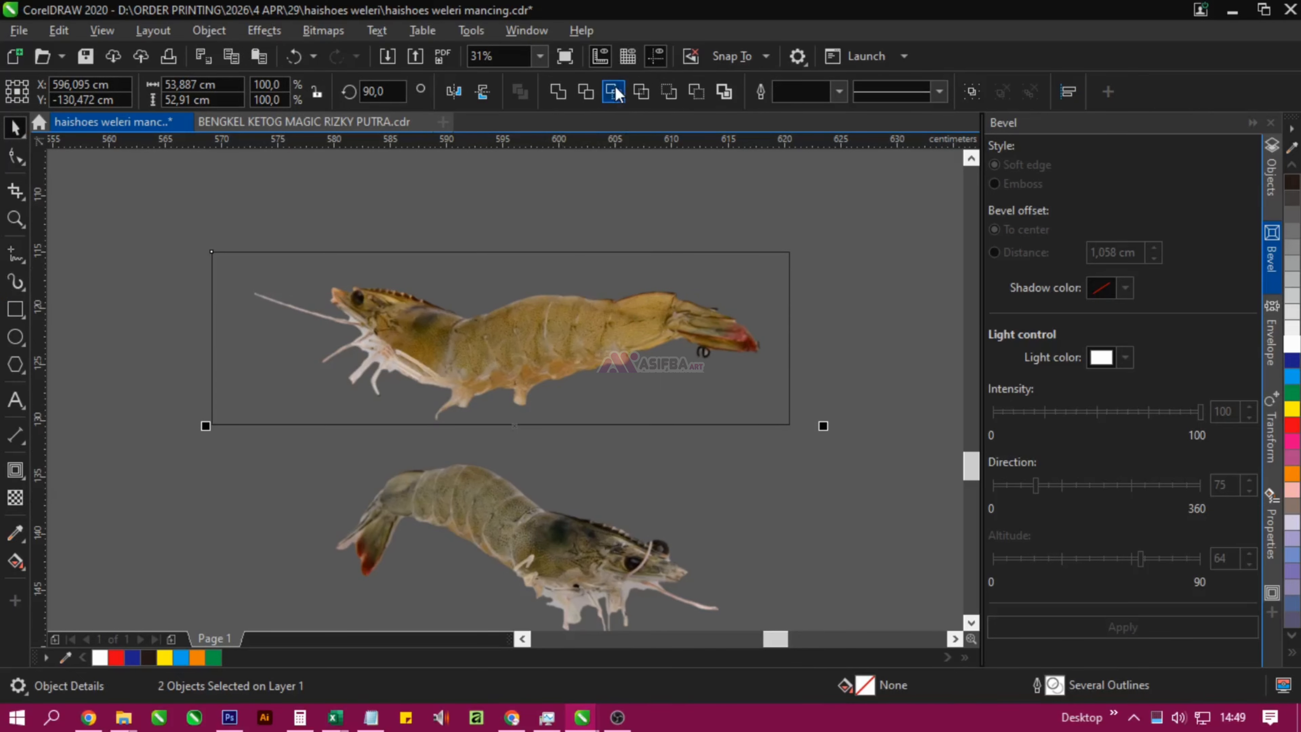
left_click(614, 92)
- Move the rectangle onto the banner and the cropped upper shrimp clear of the two-shrimp image
scroll(700, 338, "down", 4)
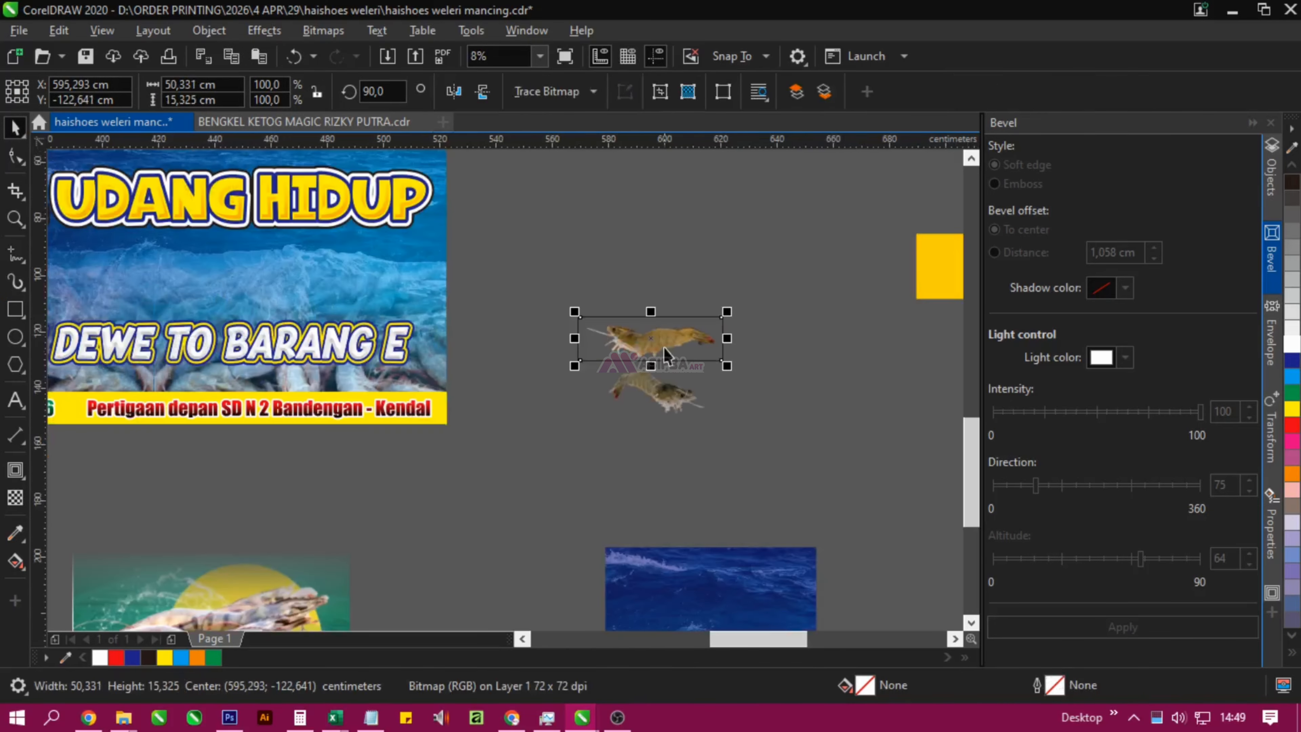
left_click_drag(664, 354, 148, 267)
scroll(147, 297, "right", 3)
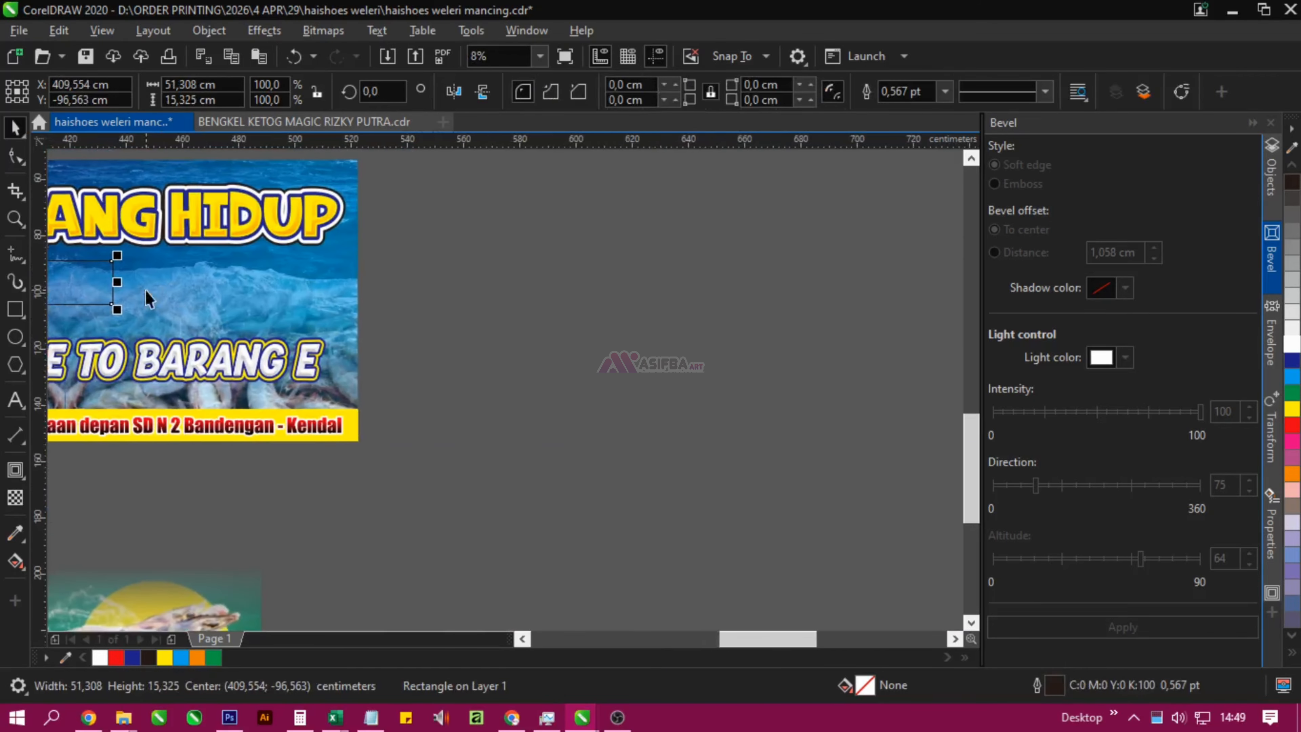
left_click_drag(539, 362, 474, 279)
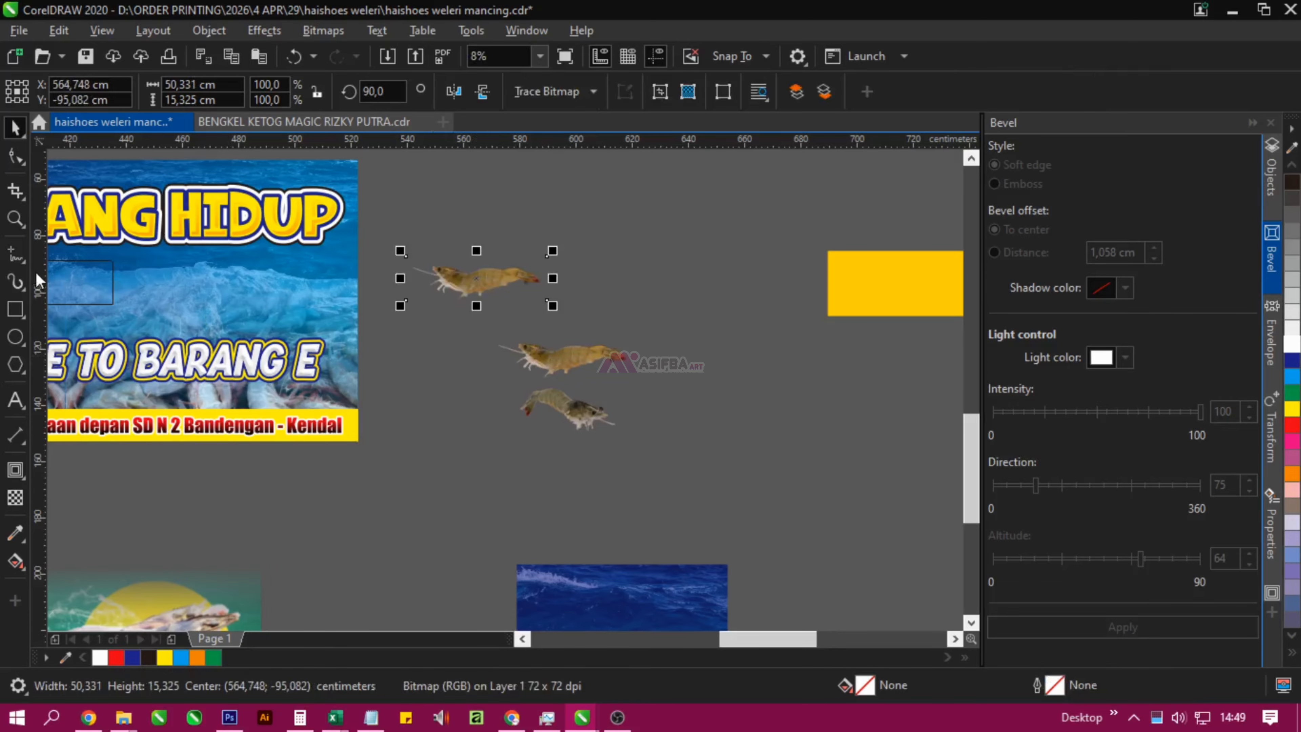
- Move the rectangle around the lower shrimp of the two-shrimp image and resize it to about 43.7 by 16.8 cm
left_click_drag(83, 286, 385, 357)
scroll(654, 420, "up", 4)
scroll(399, 437, "left", 2)
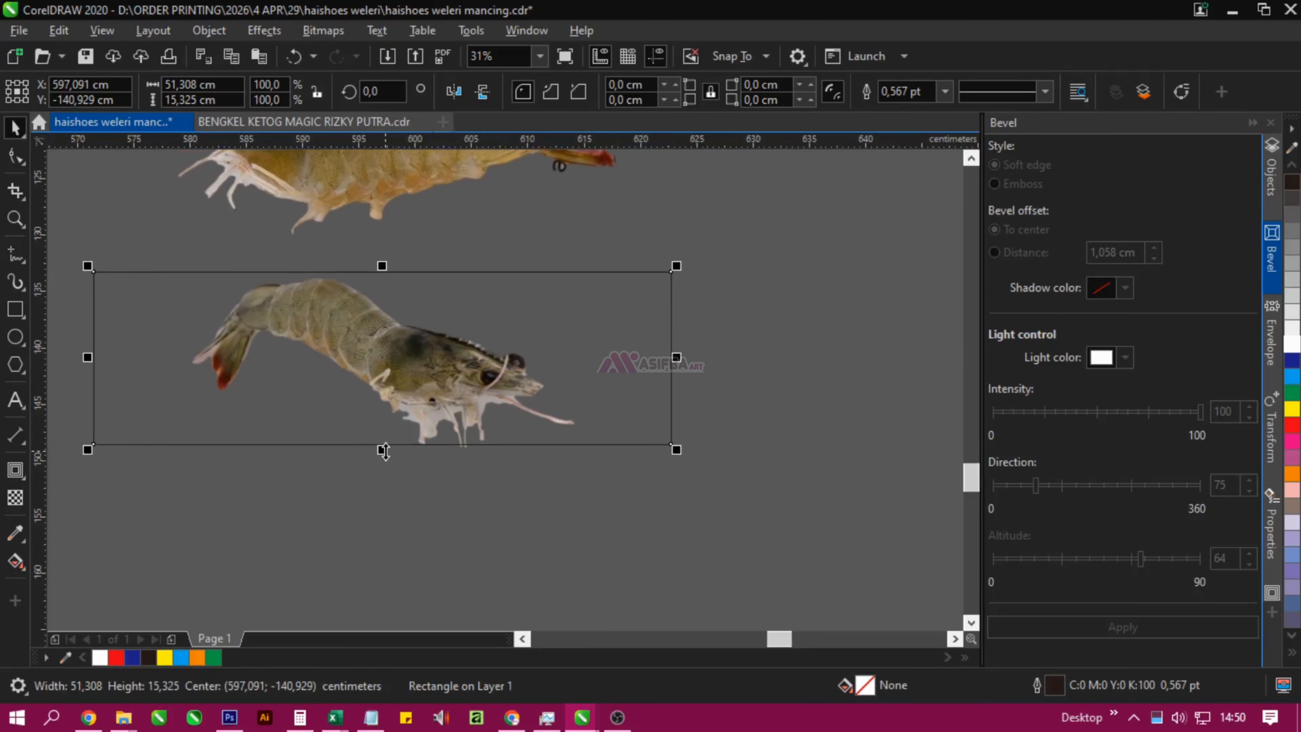
left_click_drag(386, 450, 386, 467)
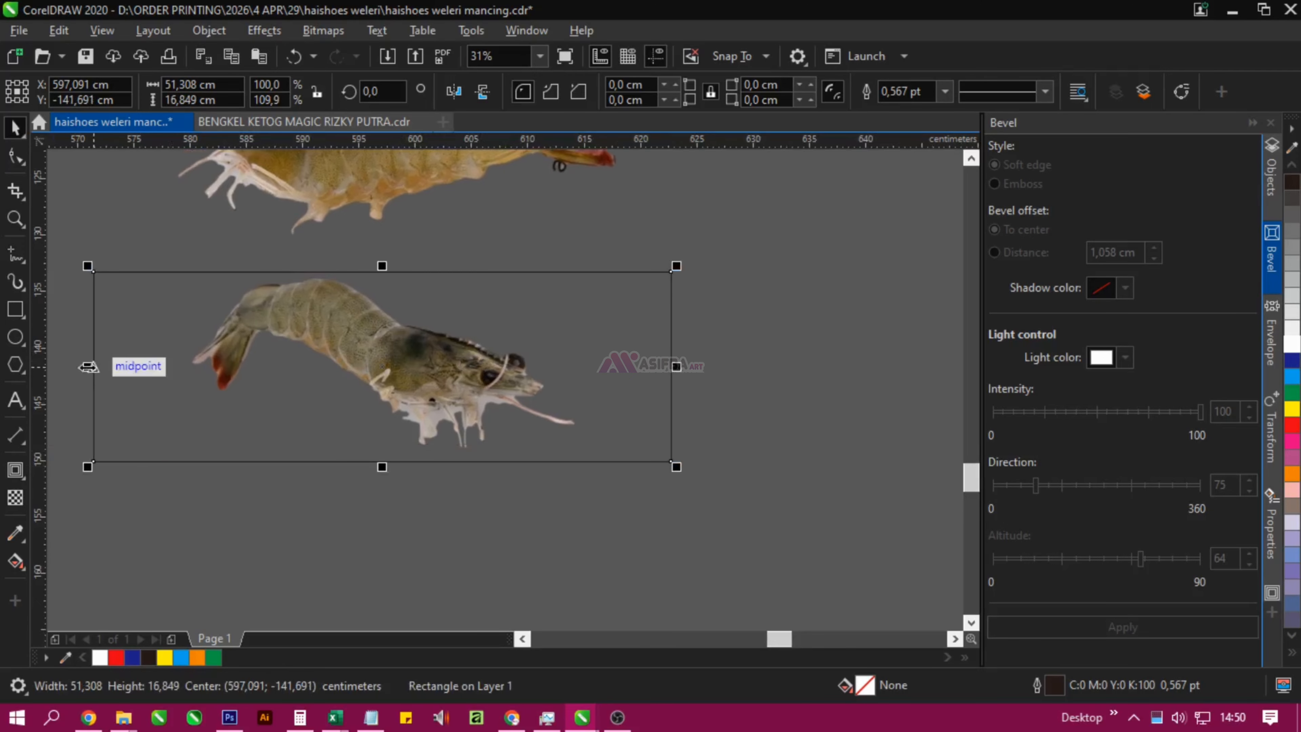
left_click_drag(83, 365, 131, 384)
left_click_drag(323, 336, 320, 386)
scroll(321, 387, "down", 3)
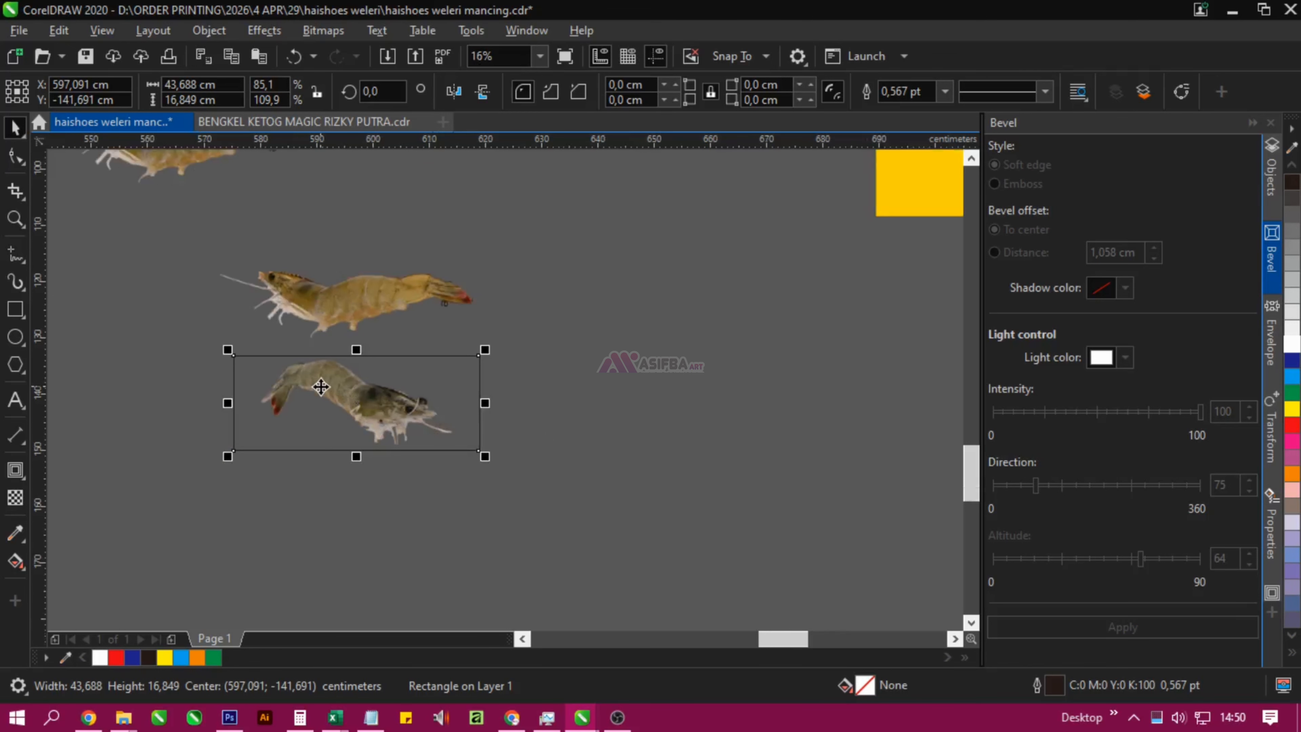
- Intersect the rectangle with the two-shrimp image and move the cropped lower shrimp onto the banner between the title and slogan
left_click(350, 301, "shift")
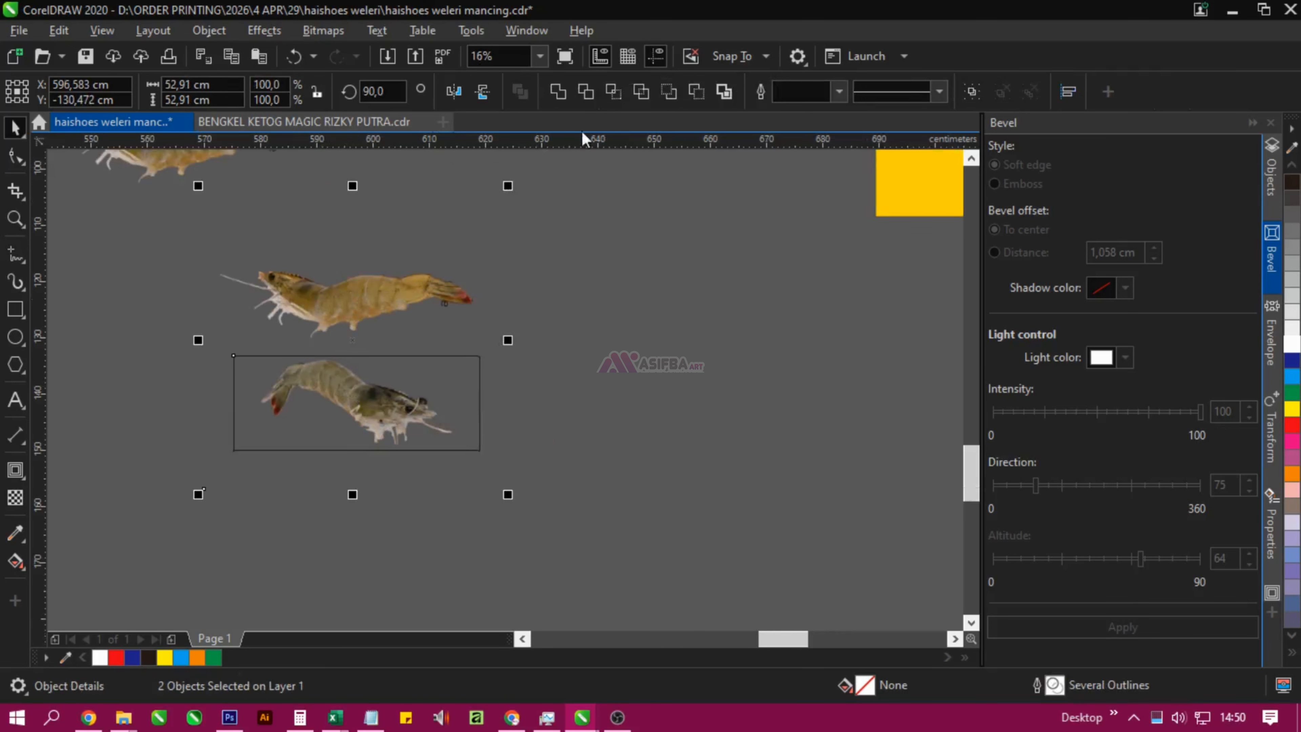
left_click(613, 92)
scroll(546, 372, "down", 2)
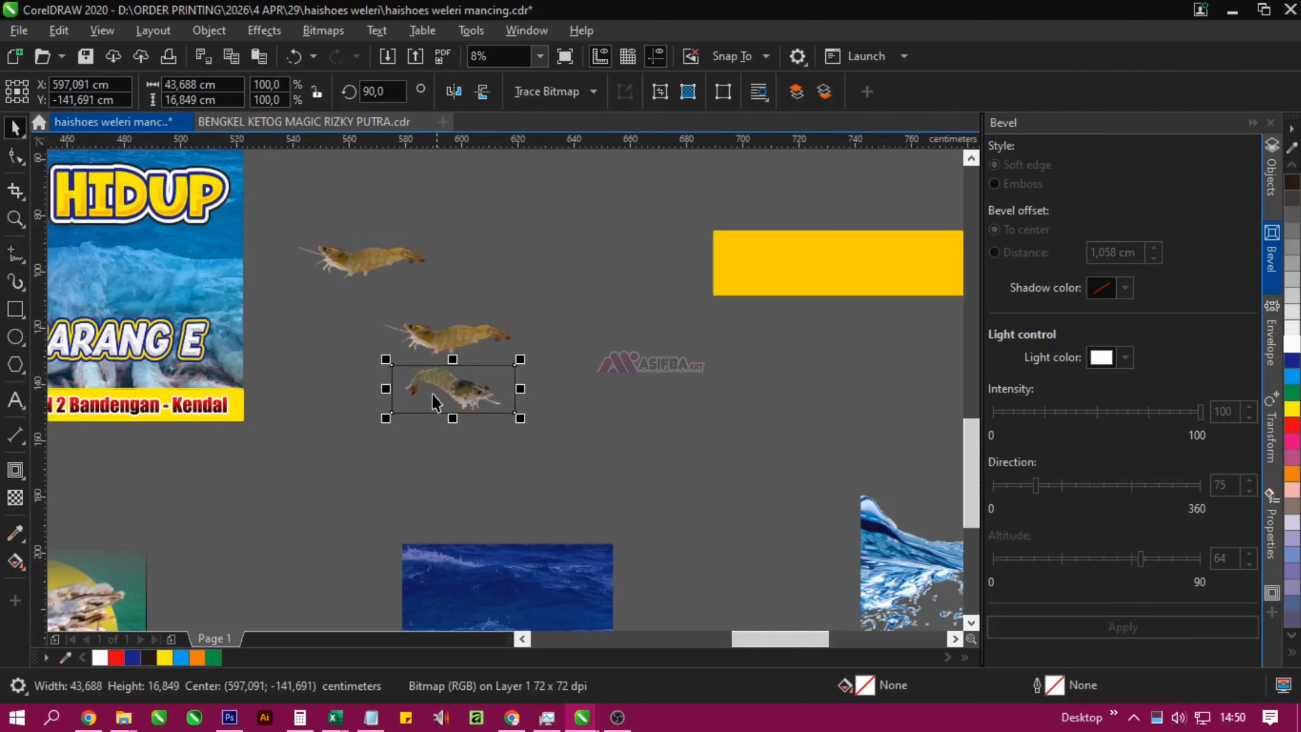
left_click_drag(443, 397, 609, 431)
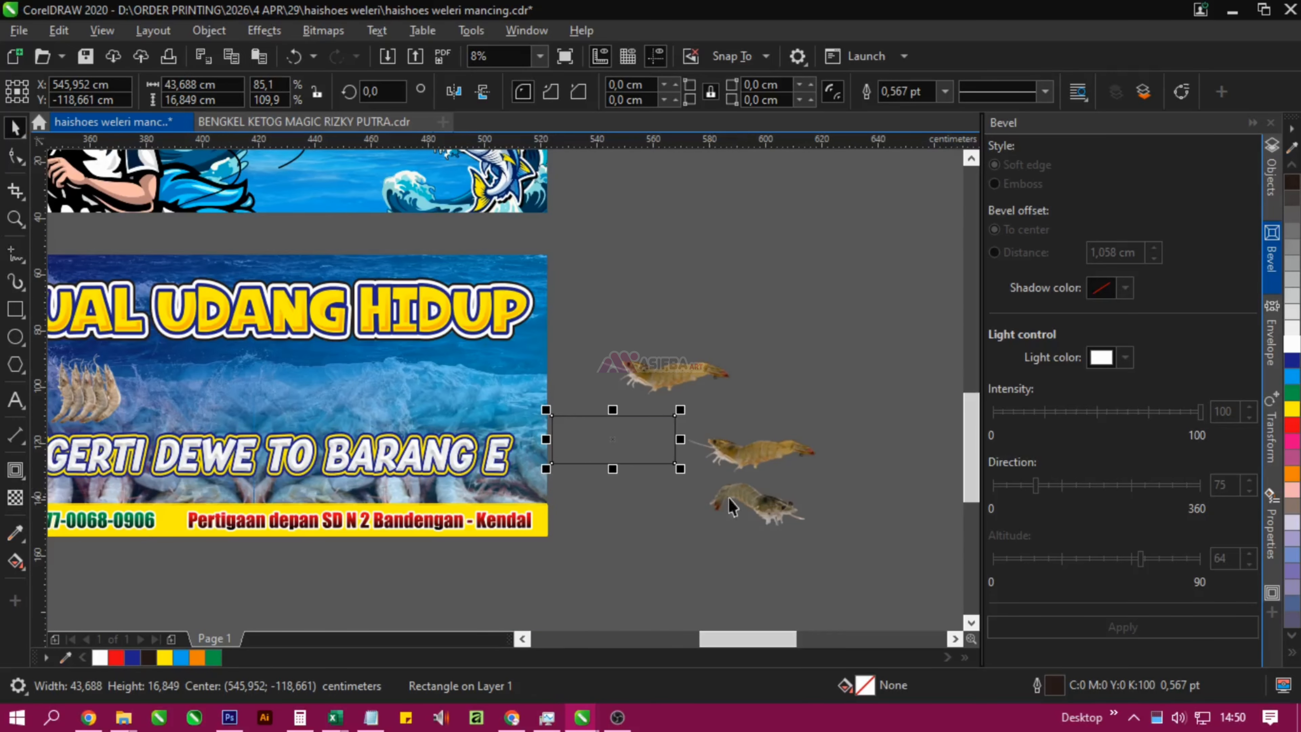
left_click_drag(734, 507, 319, 397)
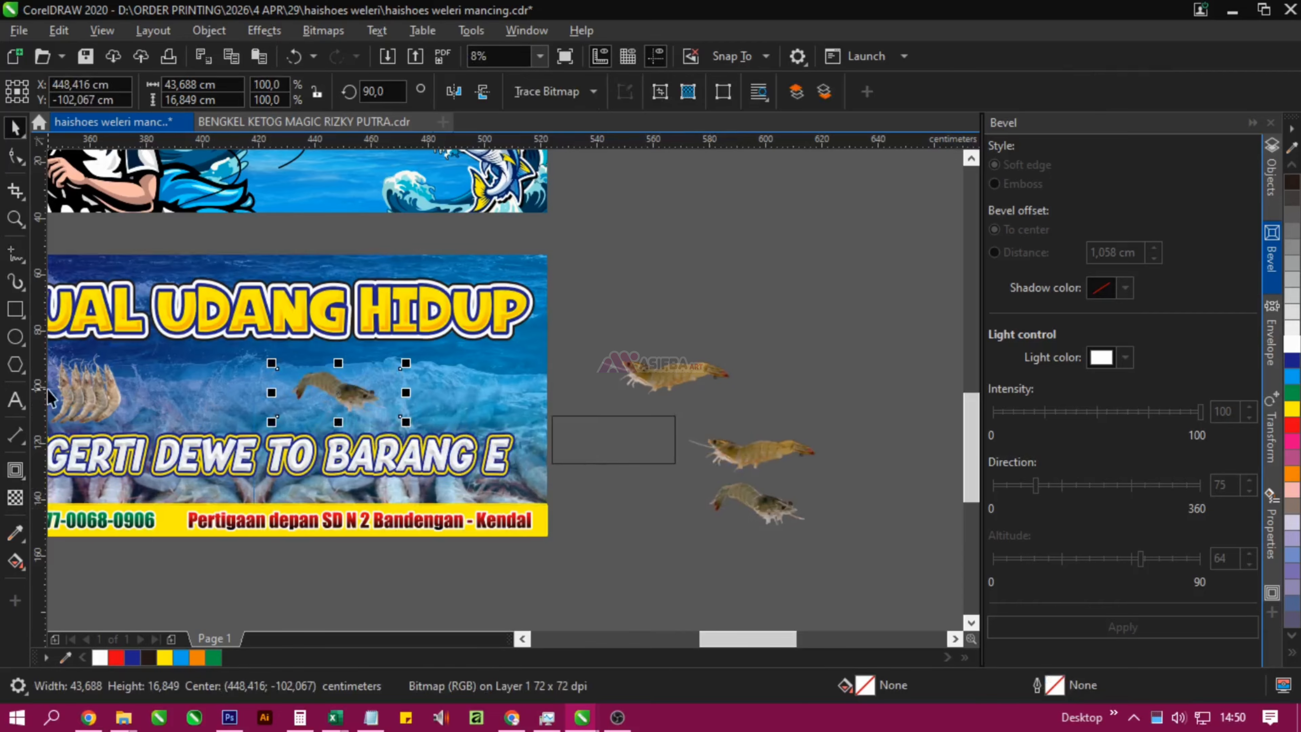
- Centre the five-shrimp image horizontally on the banner background
left_click(83, 392)
left_click(203, 400, "shift")
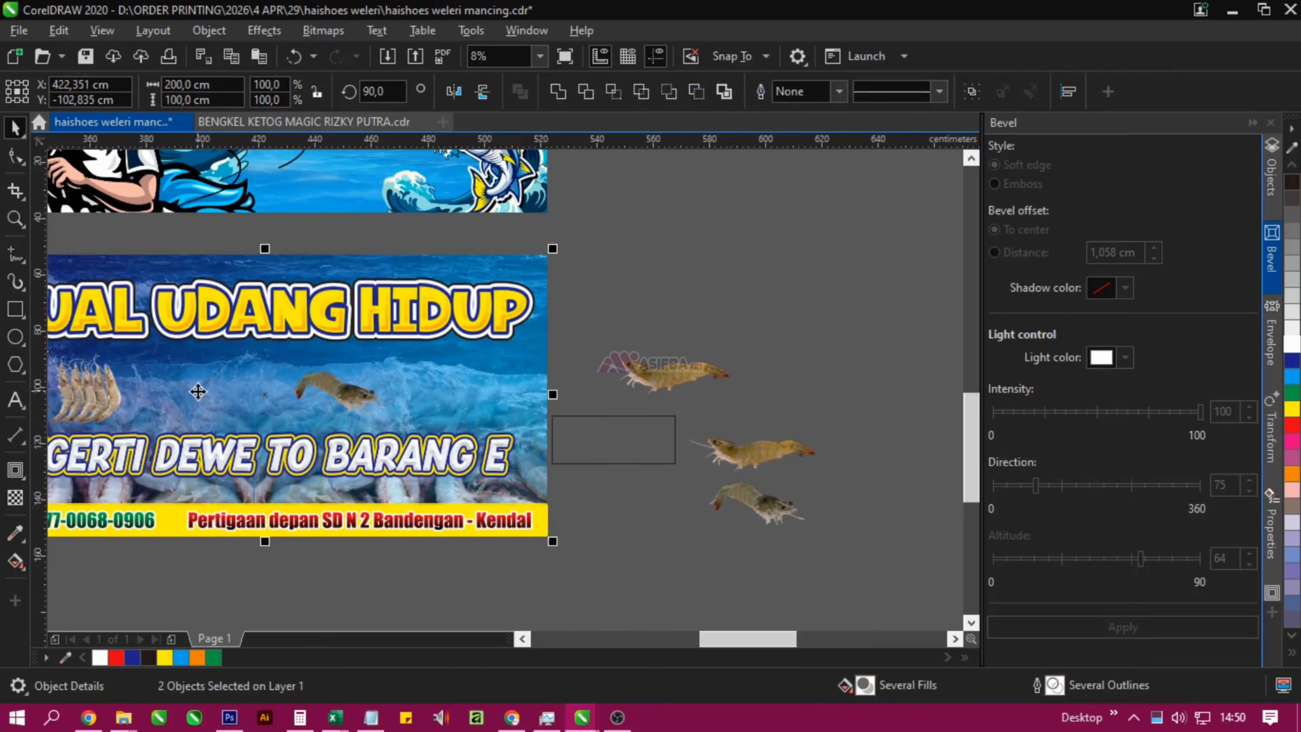
key("c")
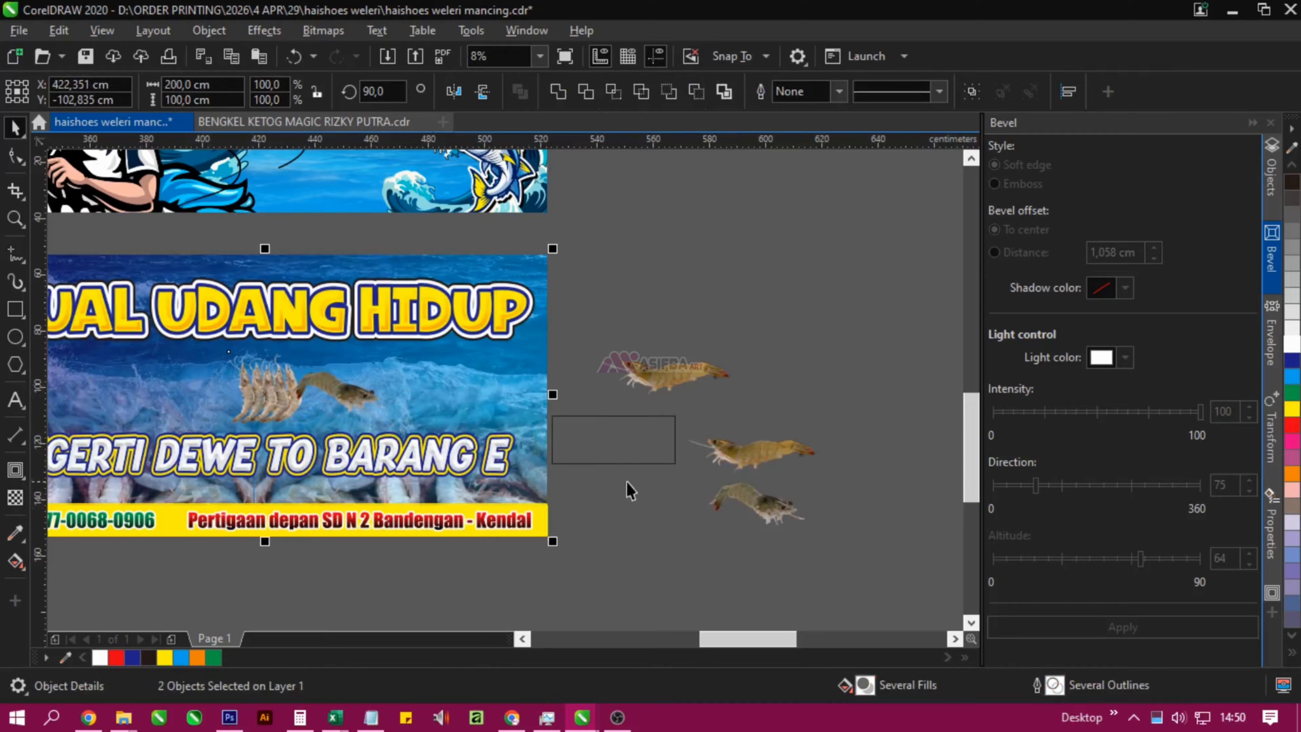
left_click(630, 490)
- Place the cropped lower shrimp to the left of the five-shrimp image and the cropped upper shrimp to its right
scroll(262, 396, "up", 2)
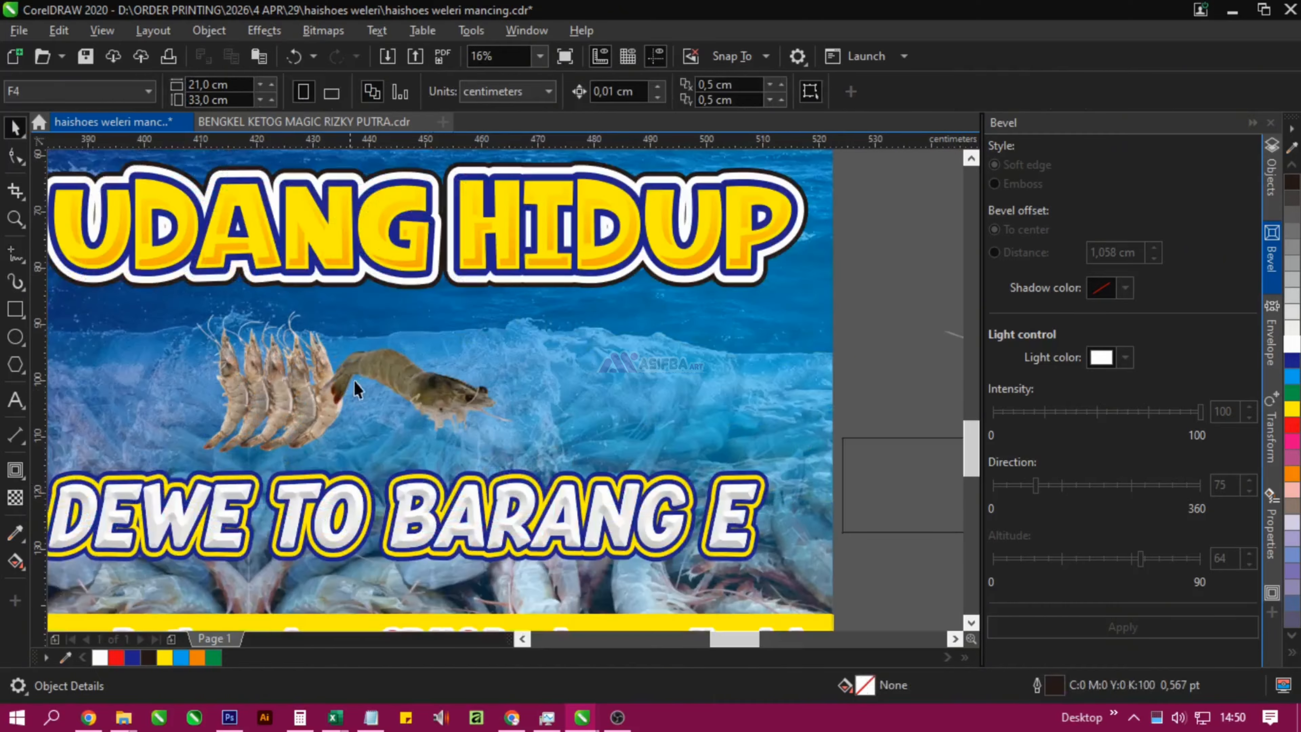
left_click(438, 372)
scroll(438, 372, "left", 3)
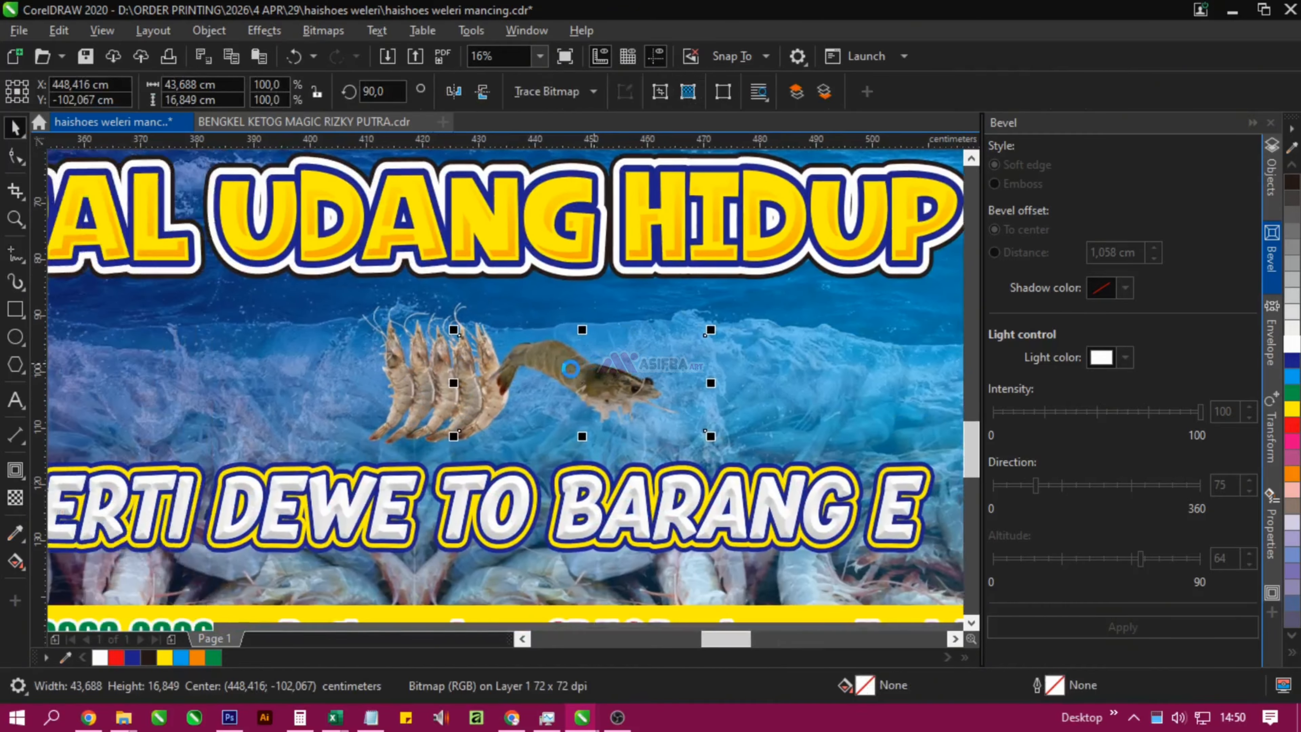
left_click_drag(570, 368, 208, 377)
scroll(487, 351, "right", 5)
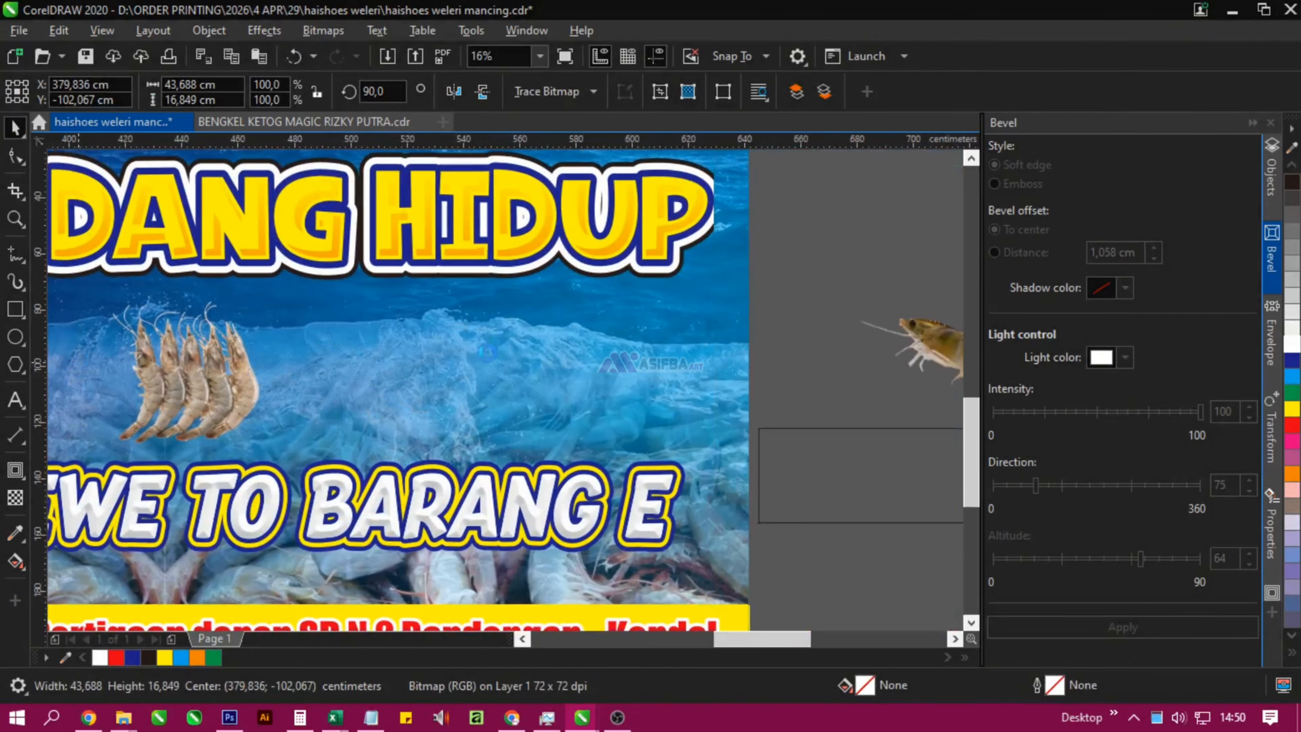
scroll(487, 351, "down", 2)
left_click_drag(568, 361, 260, 369)
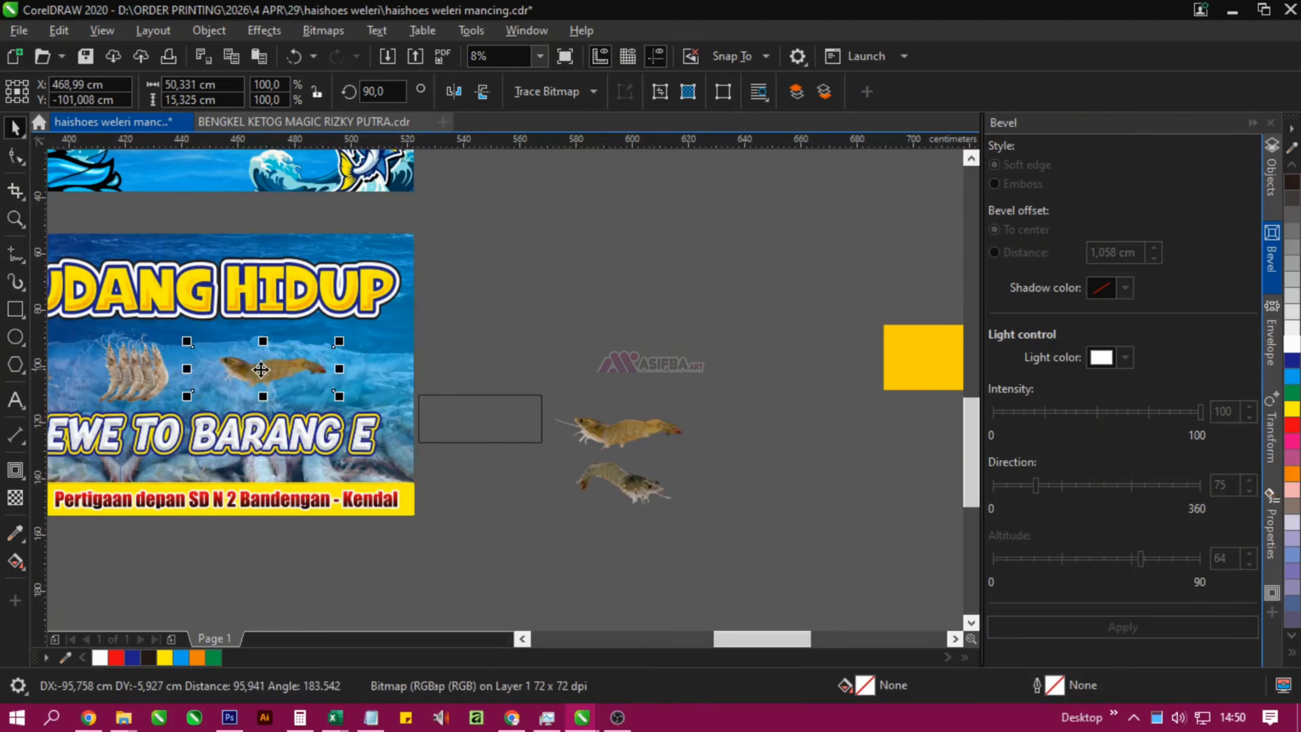
- Delete the cropping rectangle and the original two-shrimp image beside the banner
left_click(529, 408)
left_click(644, 481, "shift")
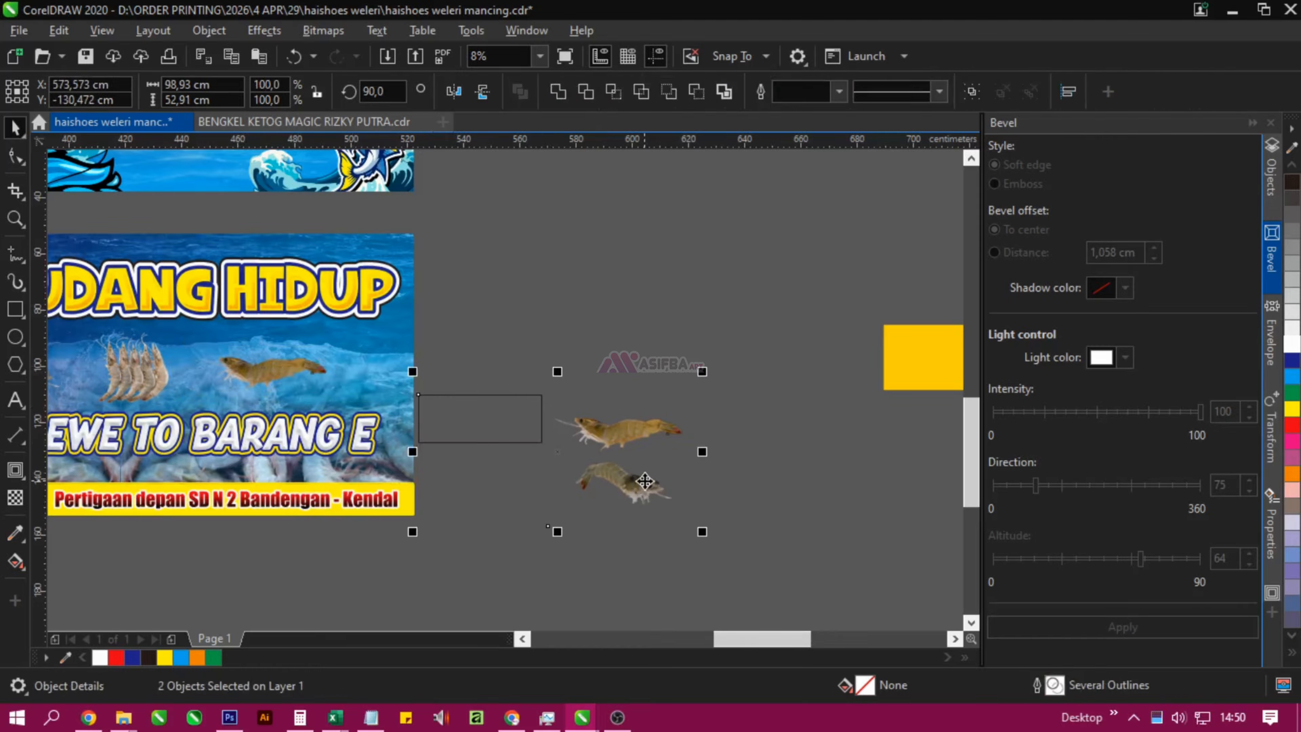
key("Delete")
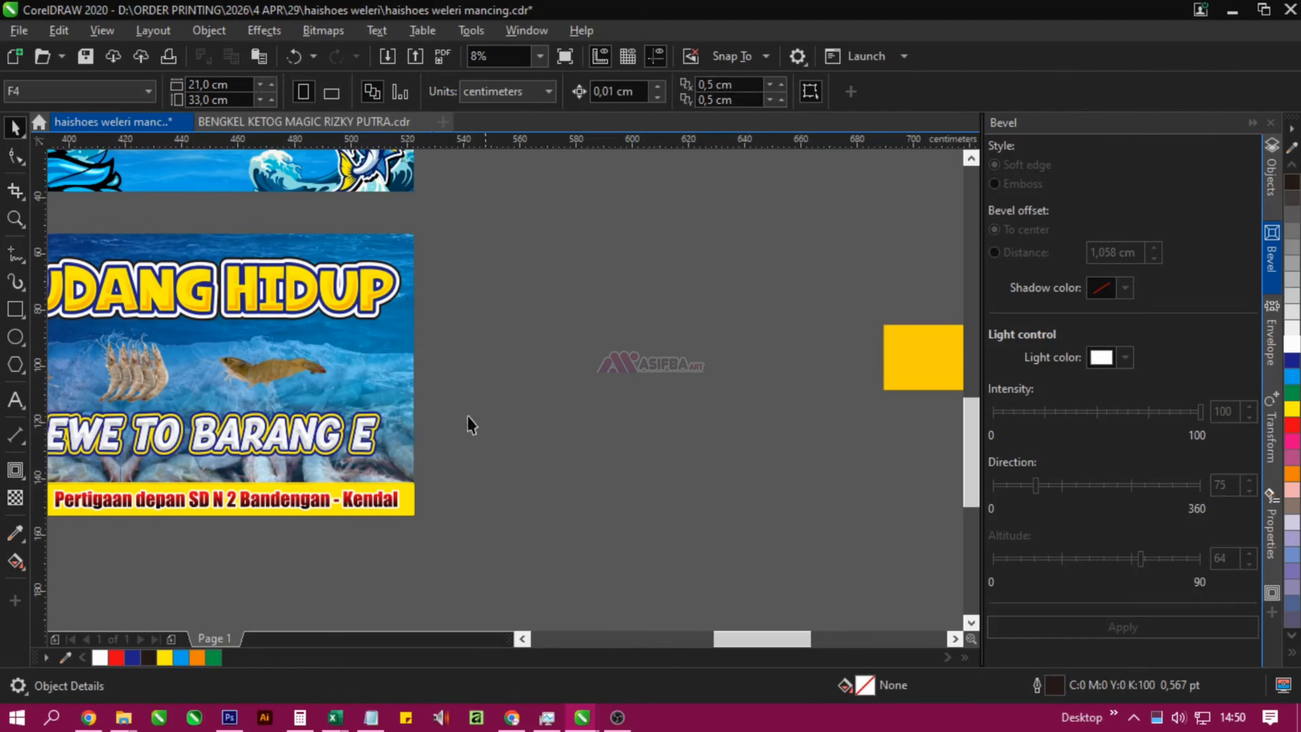
left_click_drag(446, 416, 966, 400)
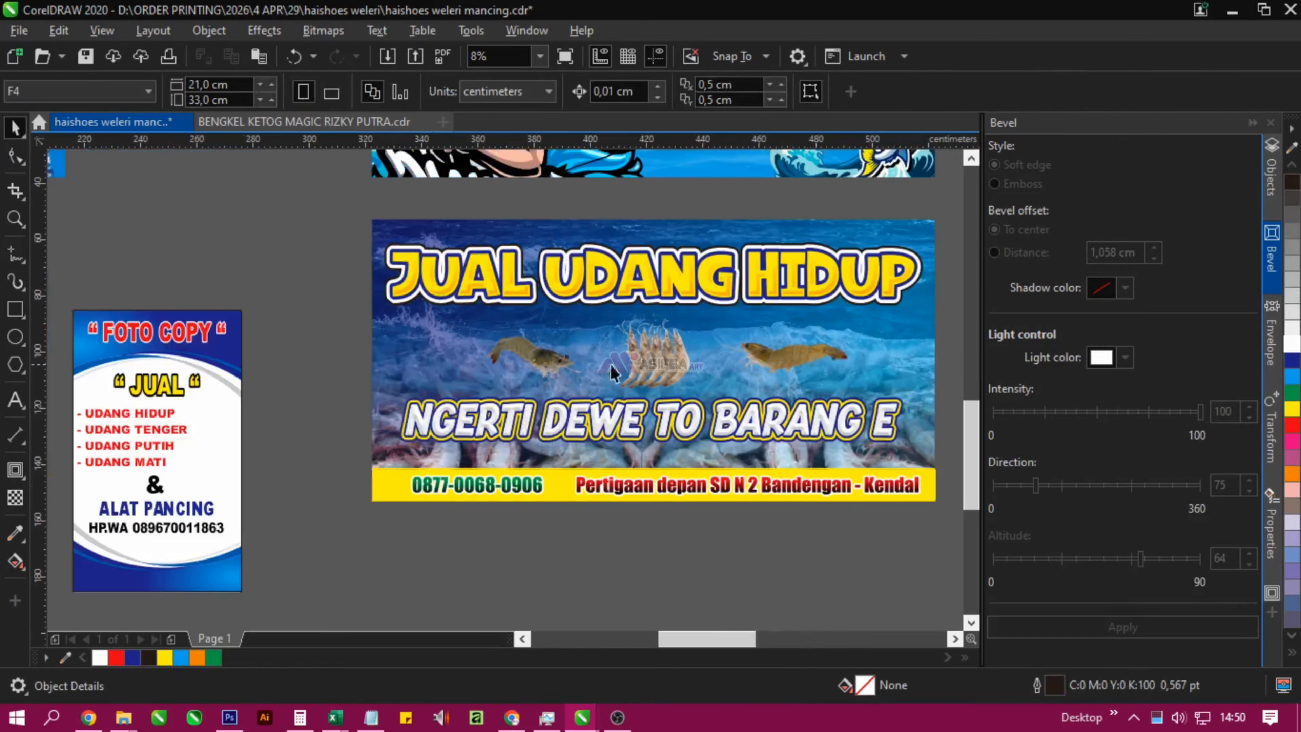
- Shift the left shrimp about 3.4 cm horizontally toward the five-shrimp image, keeping its height on the banner
left_click(561, 359)
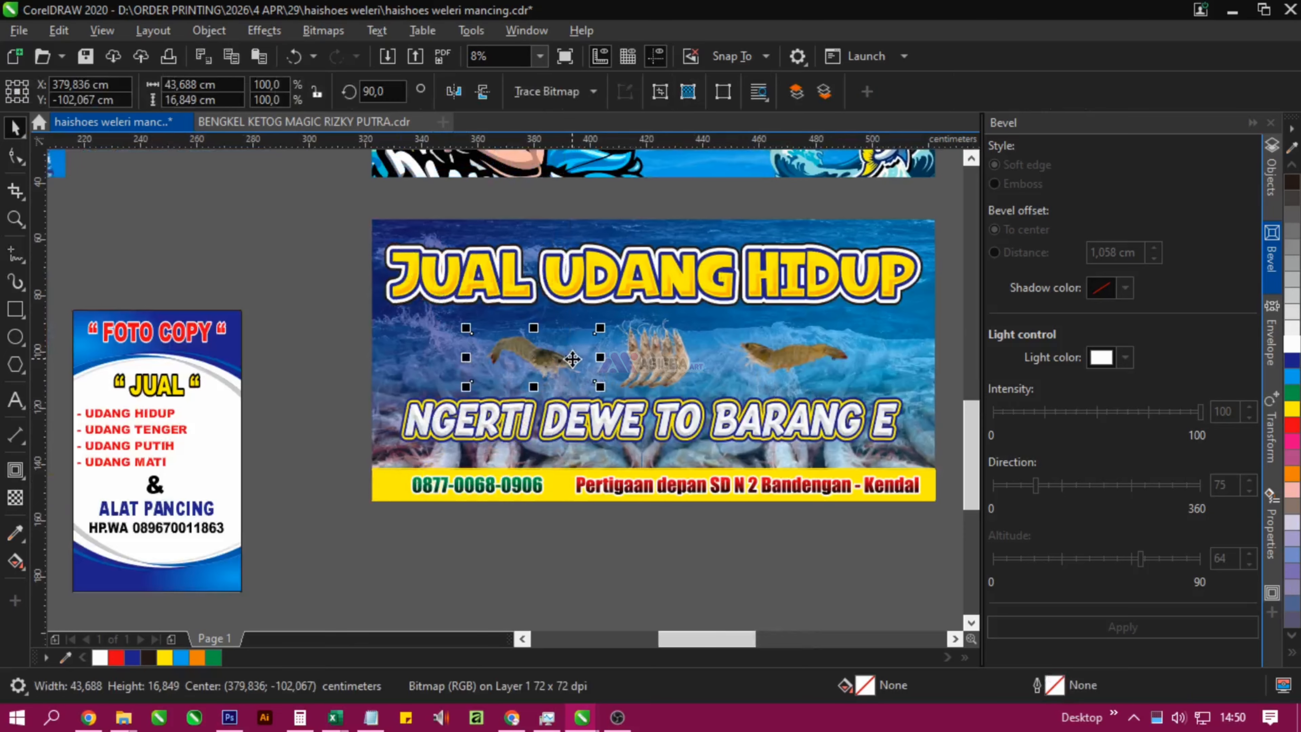
scroll(572, 359, "up", 1)
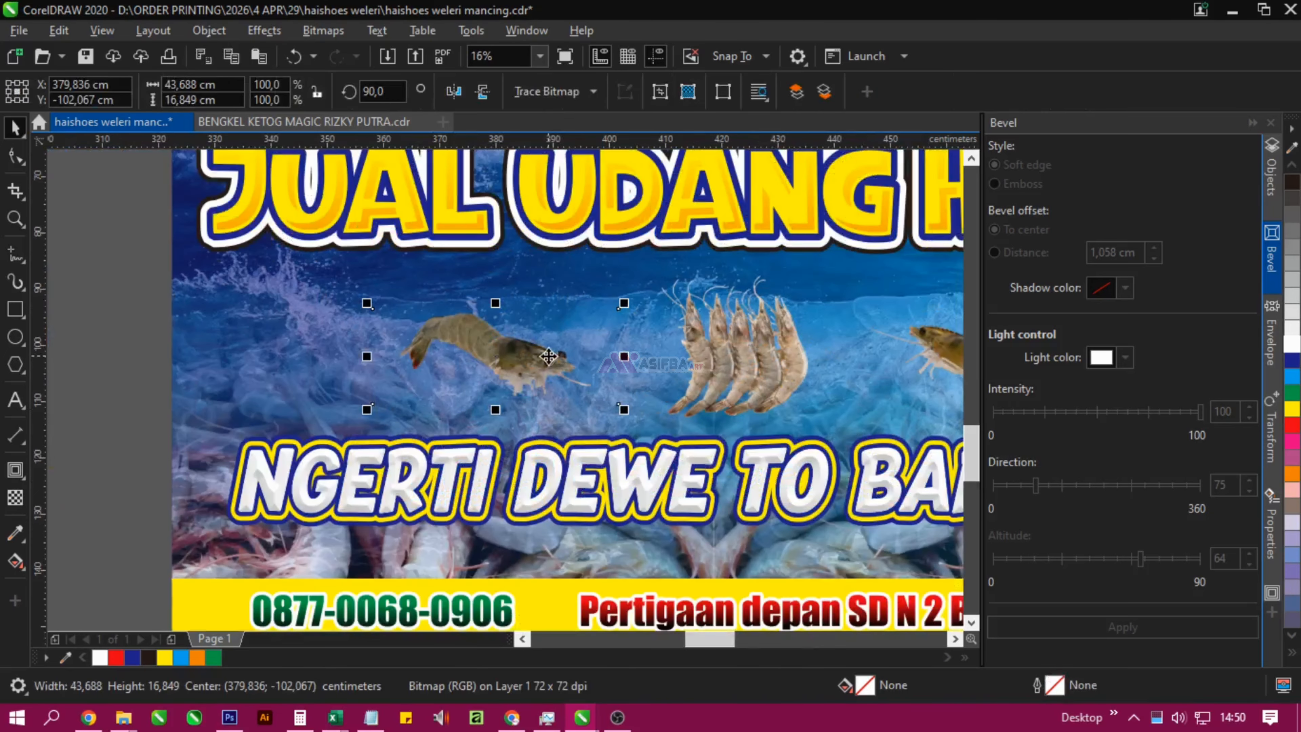
left_click_drag(565, 363, 603, 363)
left_click_drag(731, 376, 532, 375)
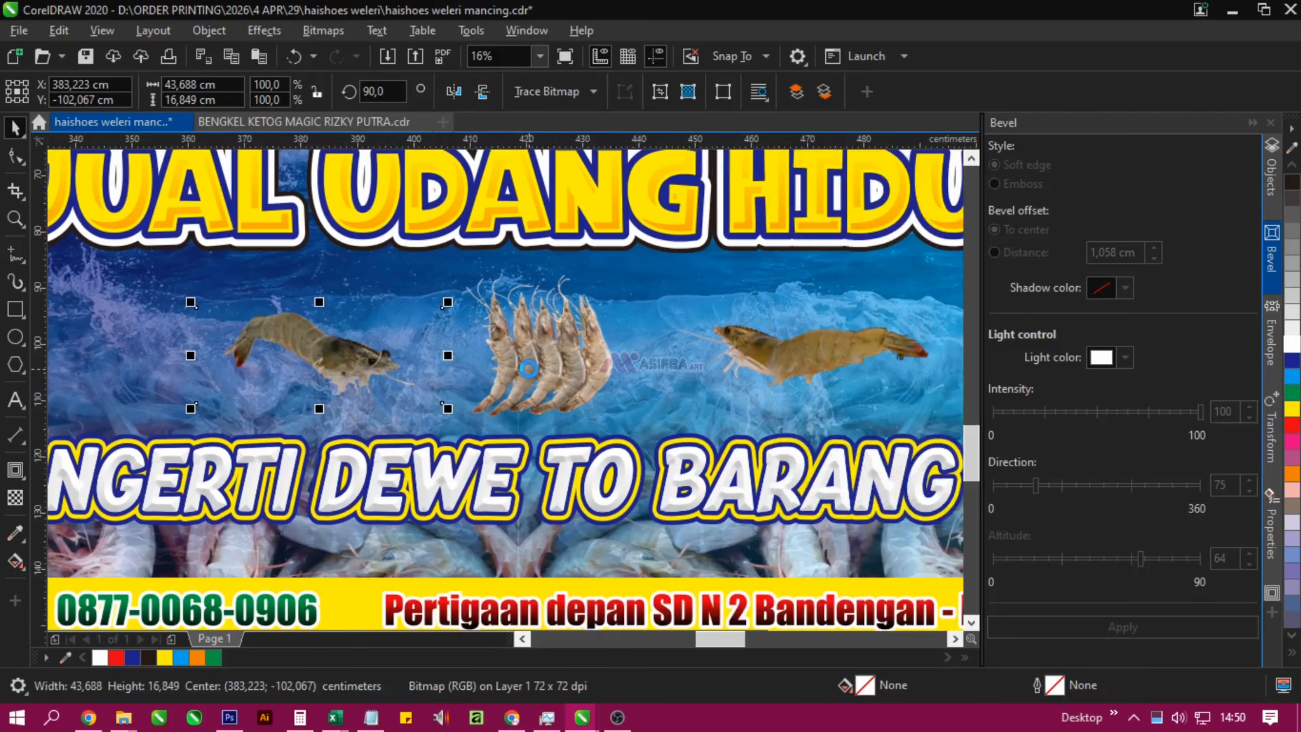
scroll(531, 374, "down", 1)
left_click_drag(623, 333, 613, 372)
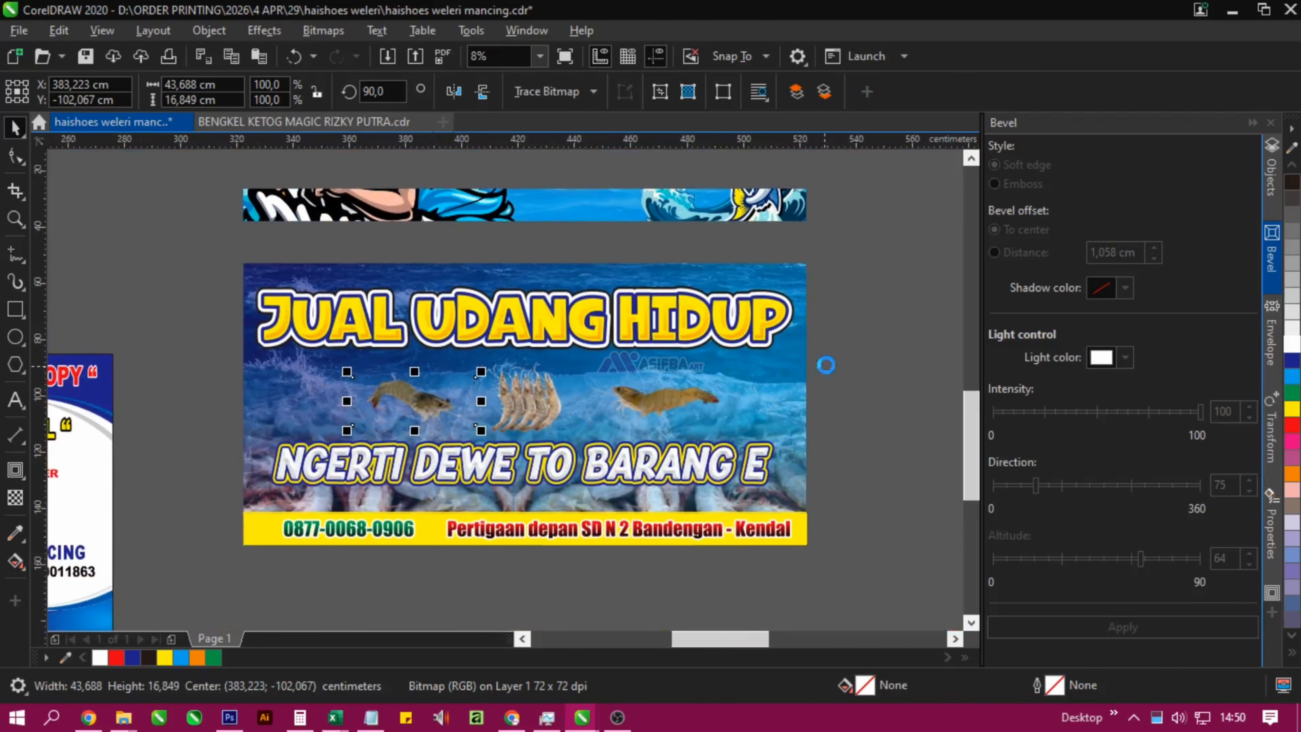
- Move the grouped title JUAL UDANG HIDUP straight up by about 2.2 cm
left_click(854, 364)
left_click_drag(855, 374, 150, 251)
left_click_drag(618, 317, 631, 307)
scroll(619, 317, "up", 1)
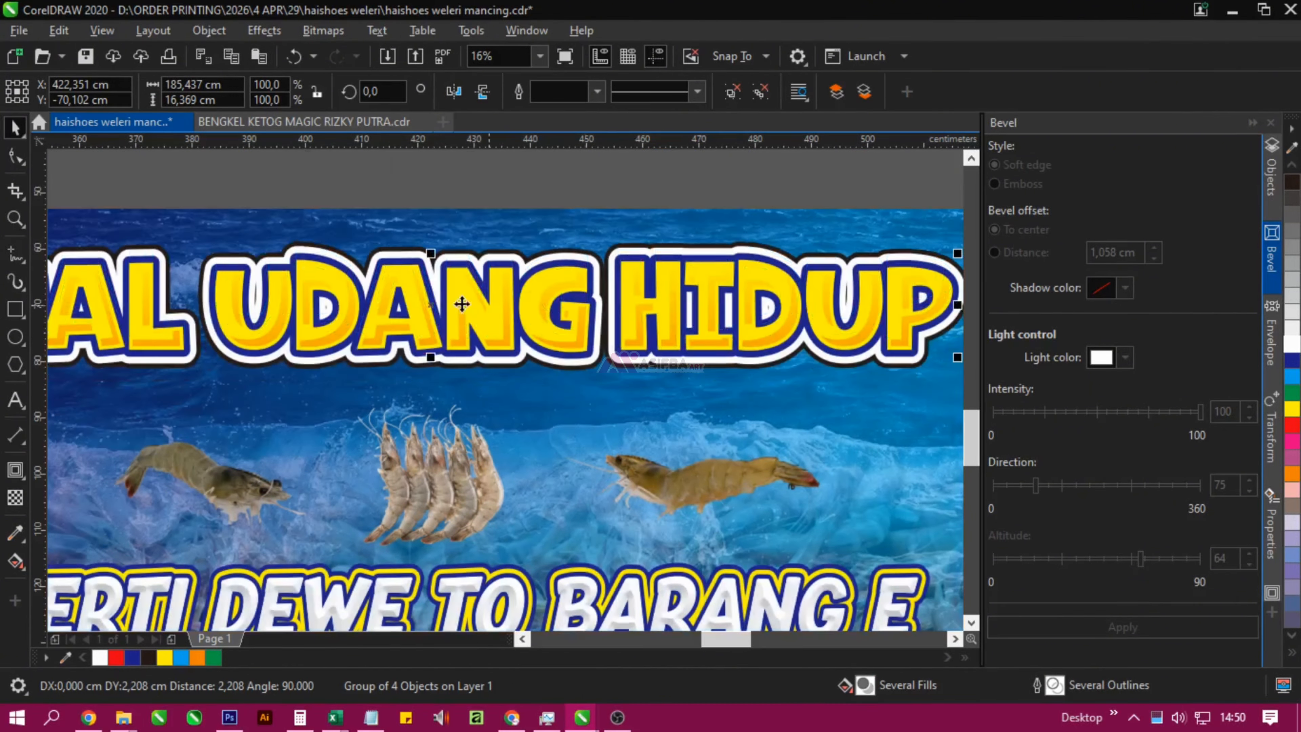
scroll(477, 398, "down", 1)
scroll(477, 398, "down", 1)
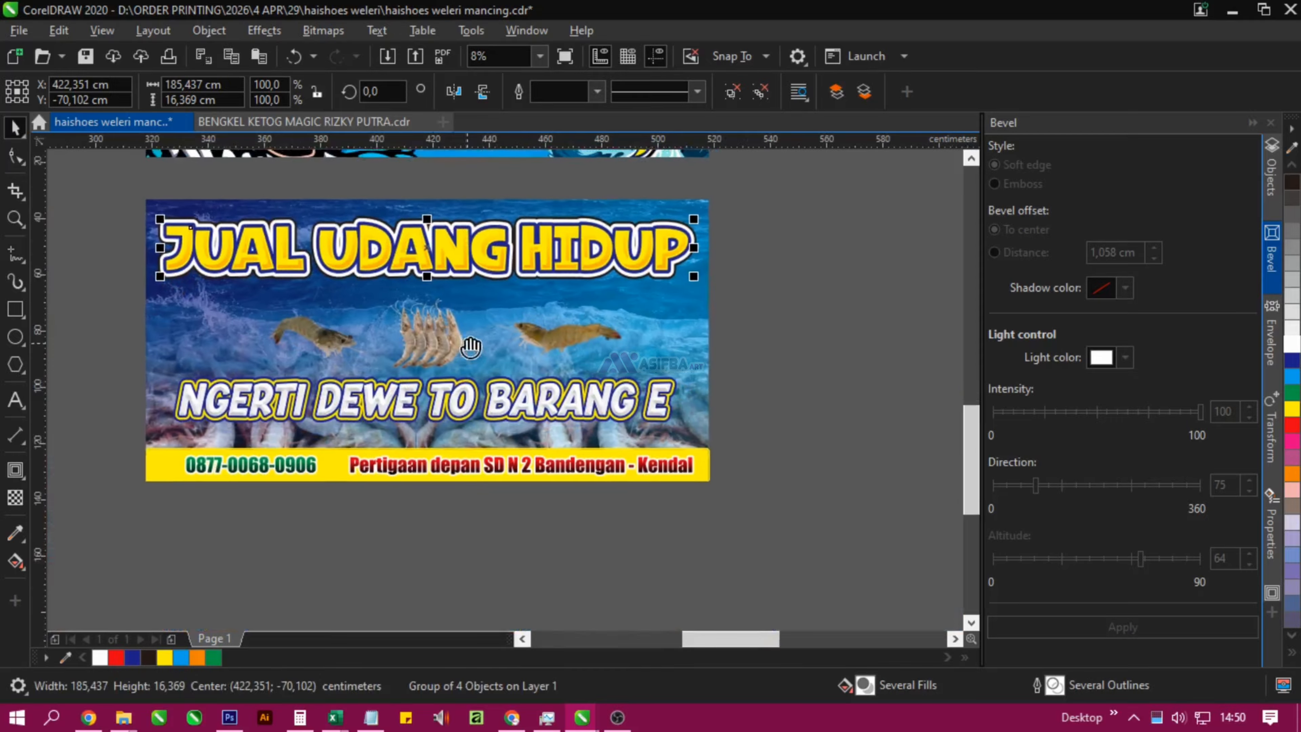
- Enlarge the five-shrimp image from its centre to about 28.9 by 28 cm and centre it horizontally on the banner
left_click(451, 342)
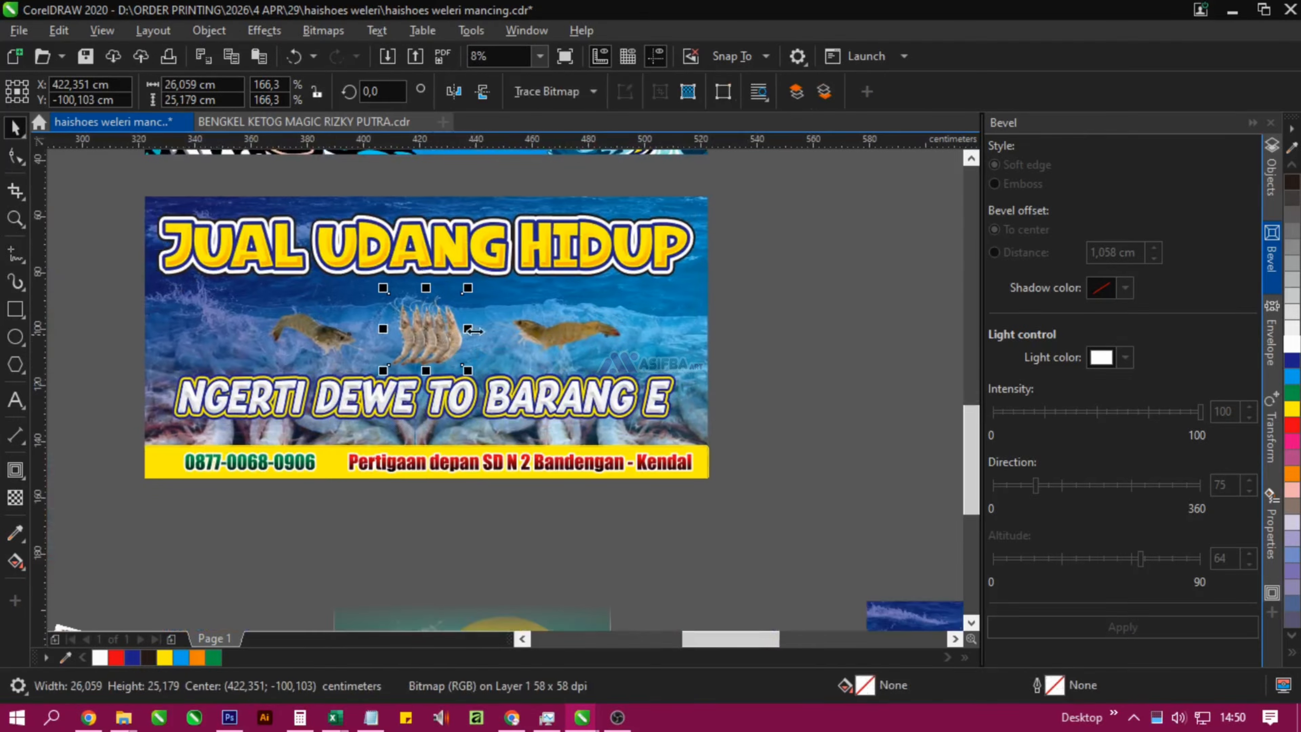
scroll(475, 296, "up", 1)
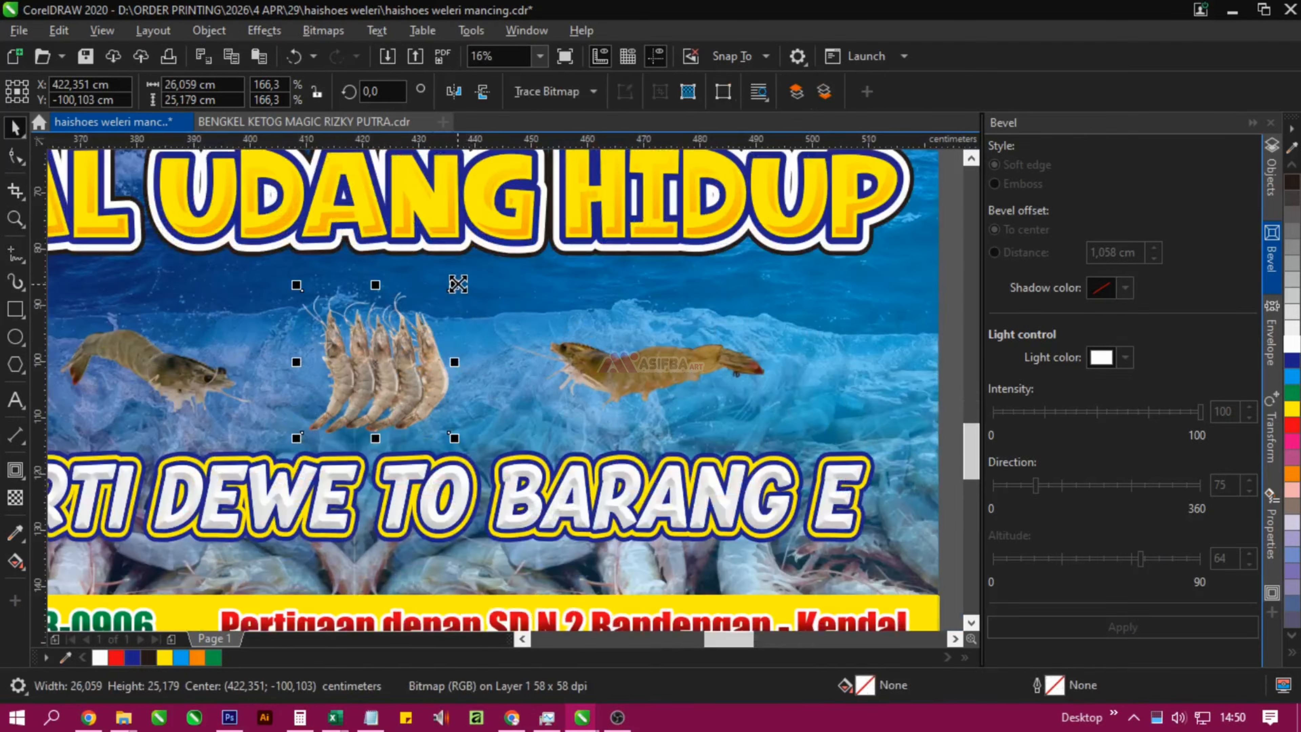
left_click_drag(458, 283, 466, 273)
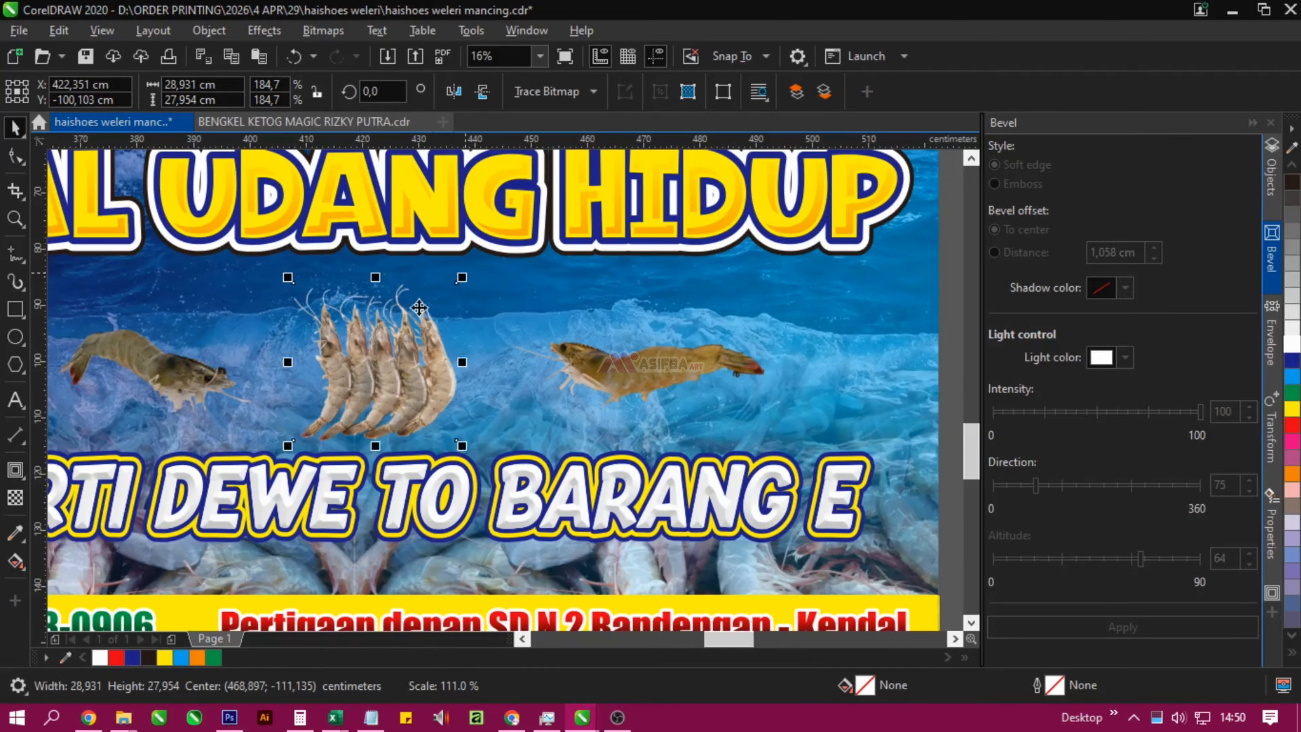
scroll(609, 345, "down", 1)
left_click(609, 345, "shift")
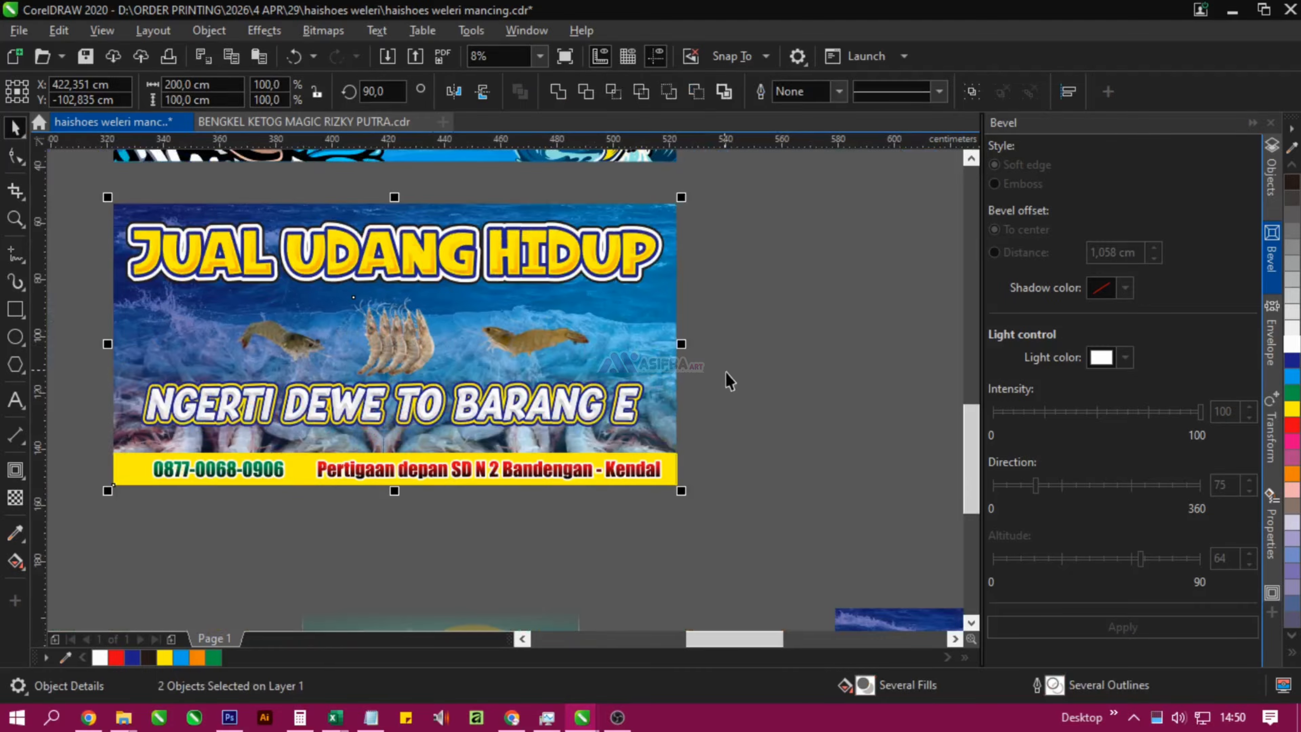
left_click(732, 380)
- Enlarge the two single shrimp on either side of the five-shrimp image together, keeping their proportions
left_click(525, 337)
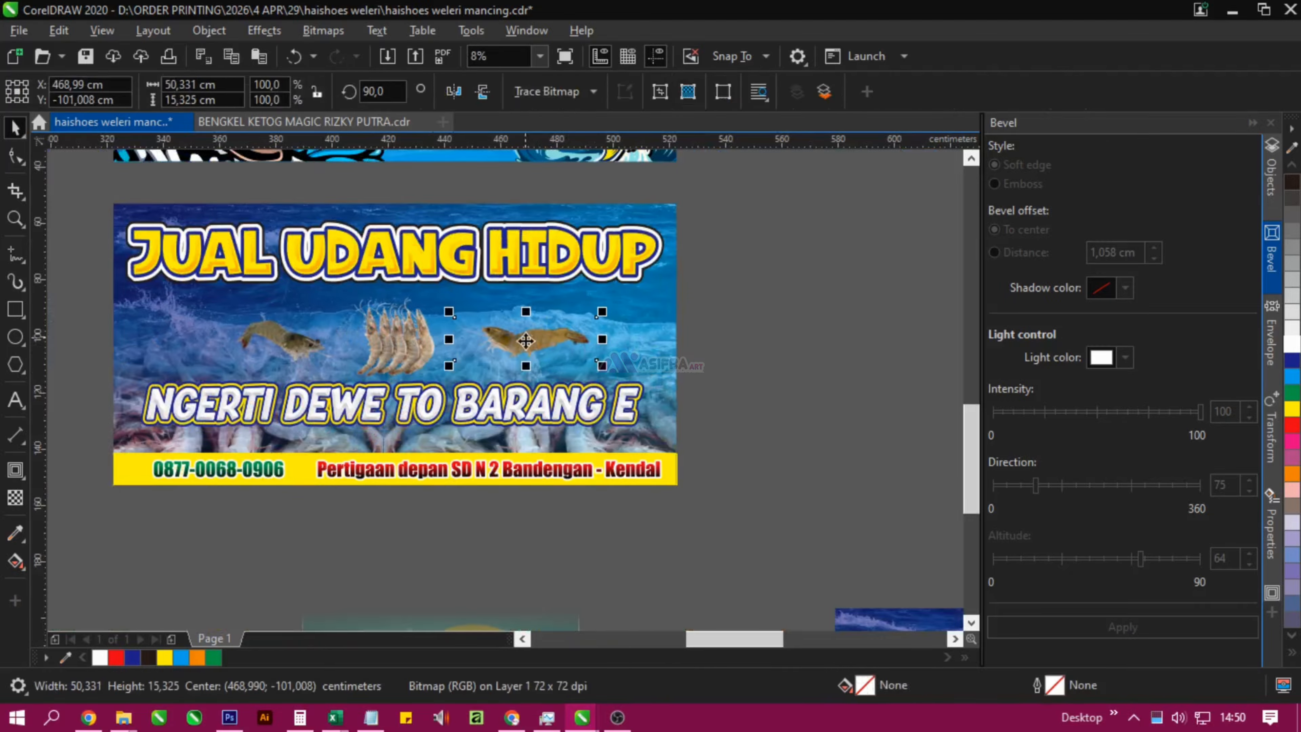
left_click(288, 343, "shift")
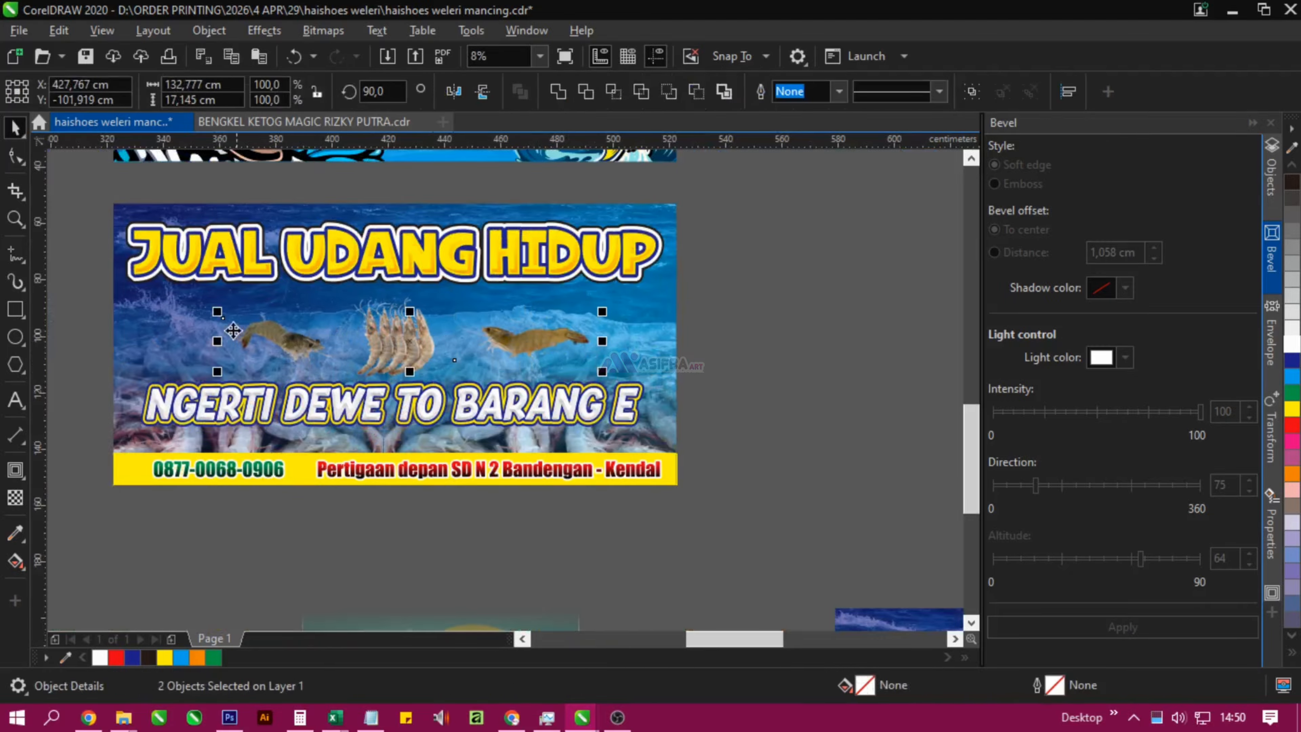
left_click_drag(214, 313, 133, 291)
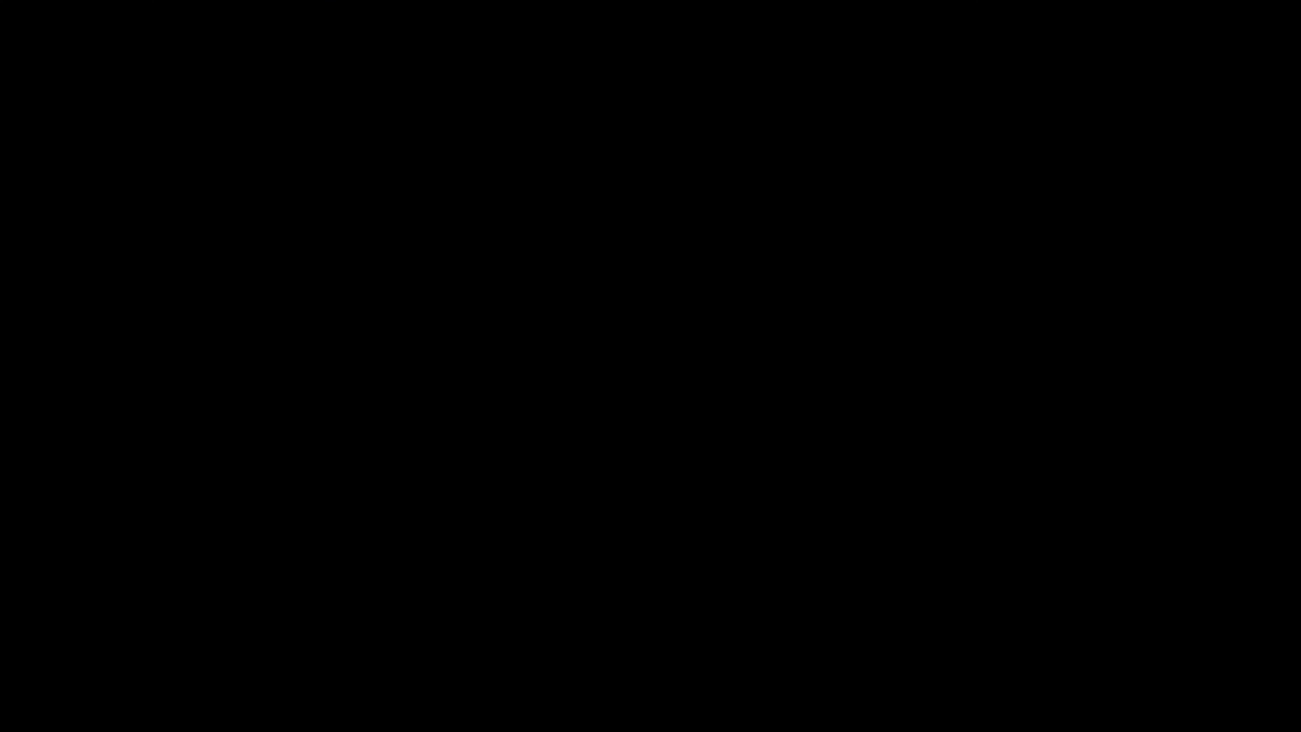